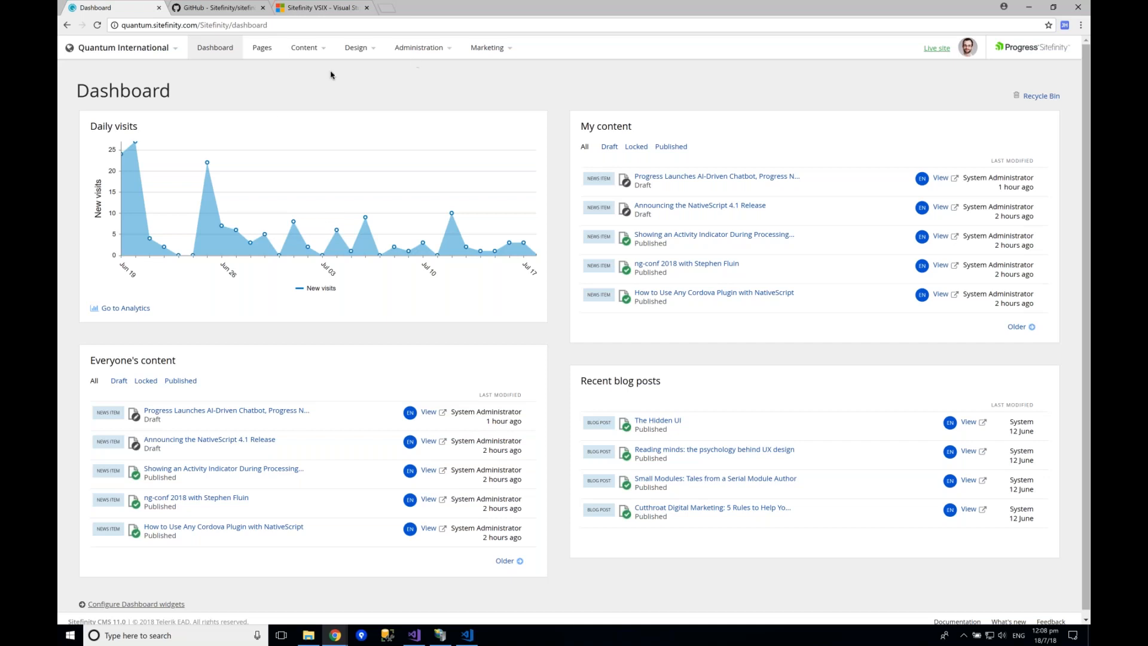
- Switch all users to the new content editing interface in the administration settings, and return to the Quantum International site
mouse_move(421, 48)
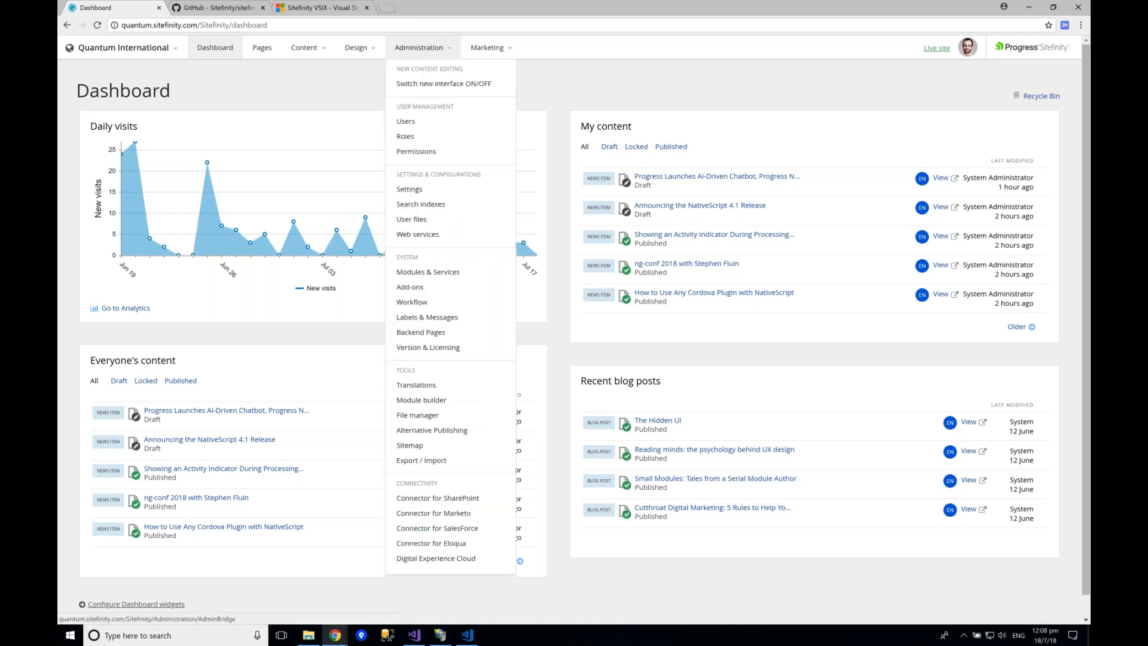
left_click(444, 84)
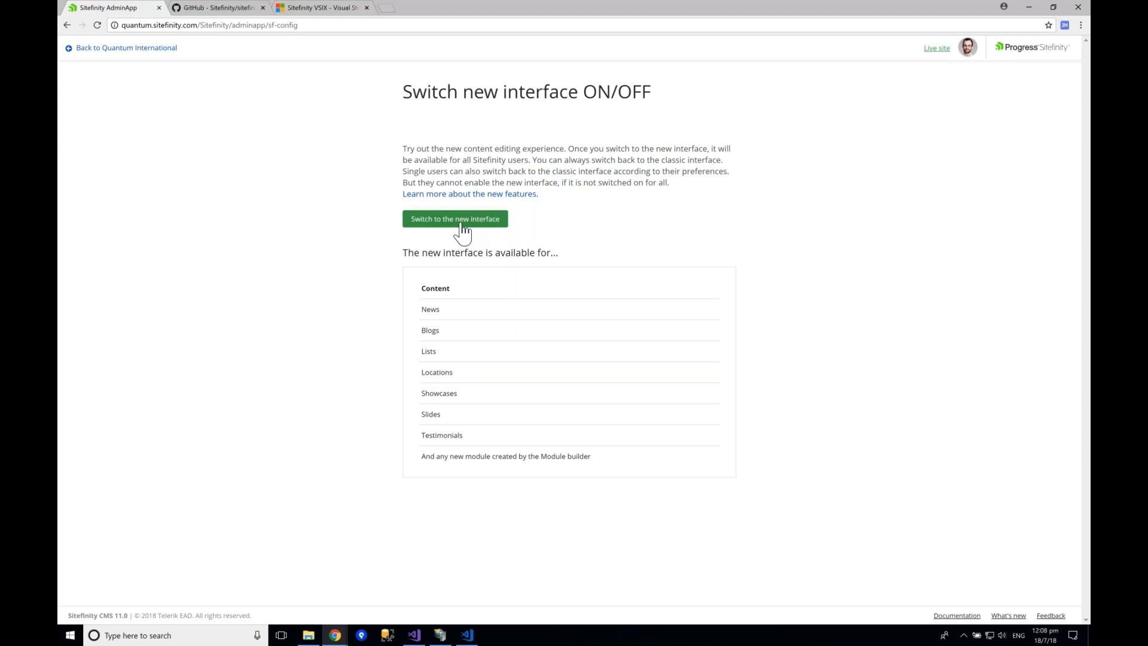
left_click(460, 222)
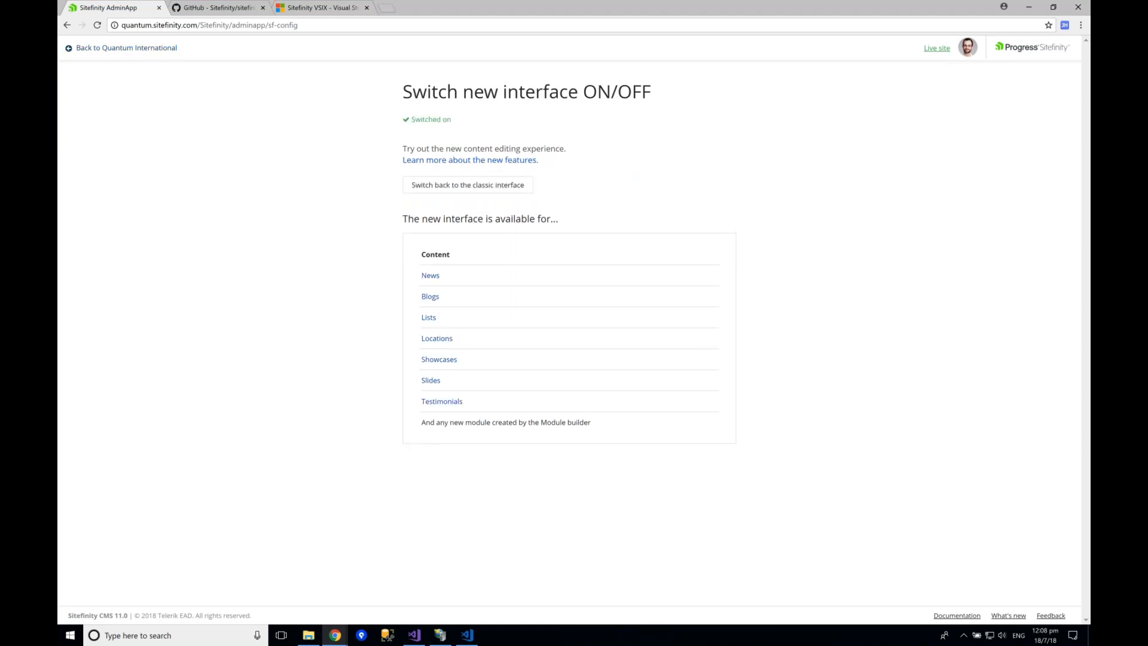
left_click(127, 48)
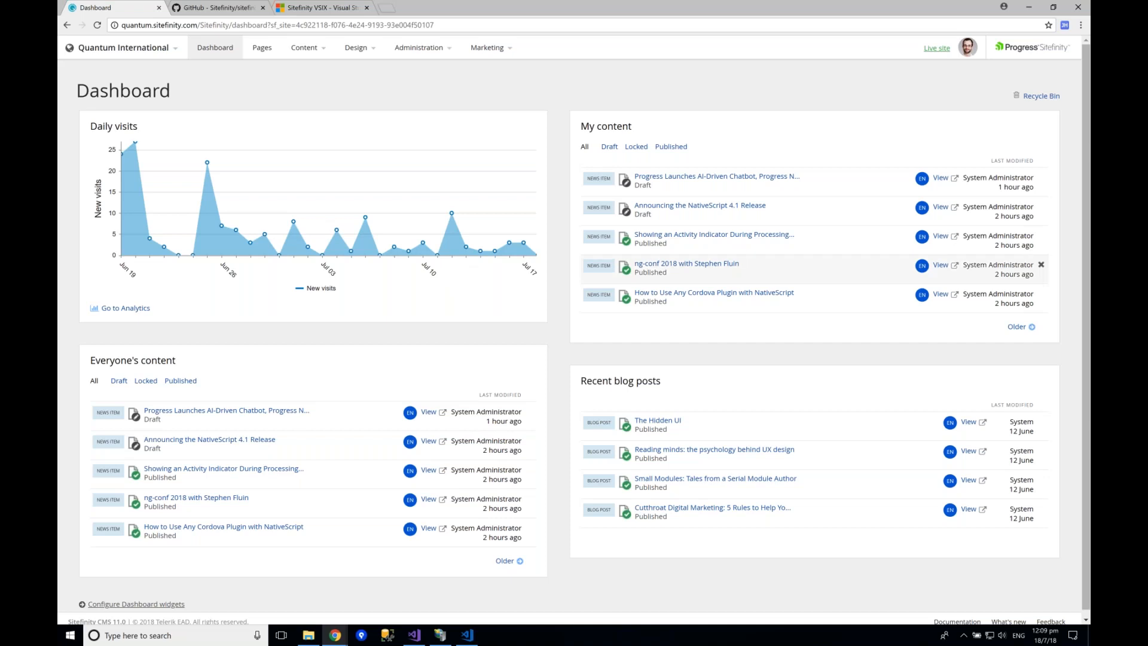
- Check the account's own switch for the new interface, and open the News content list
left_click(969, 50)
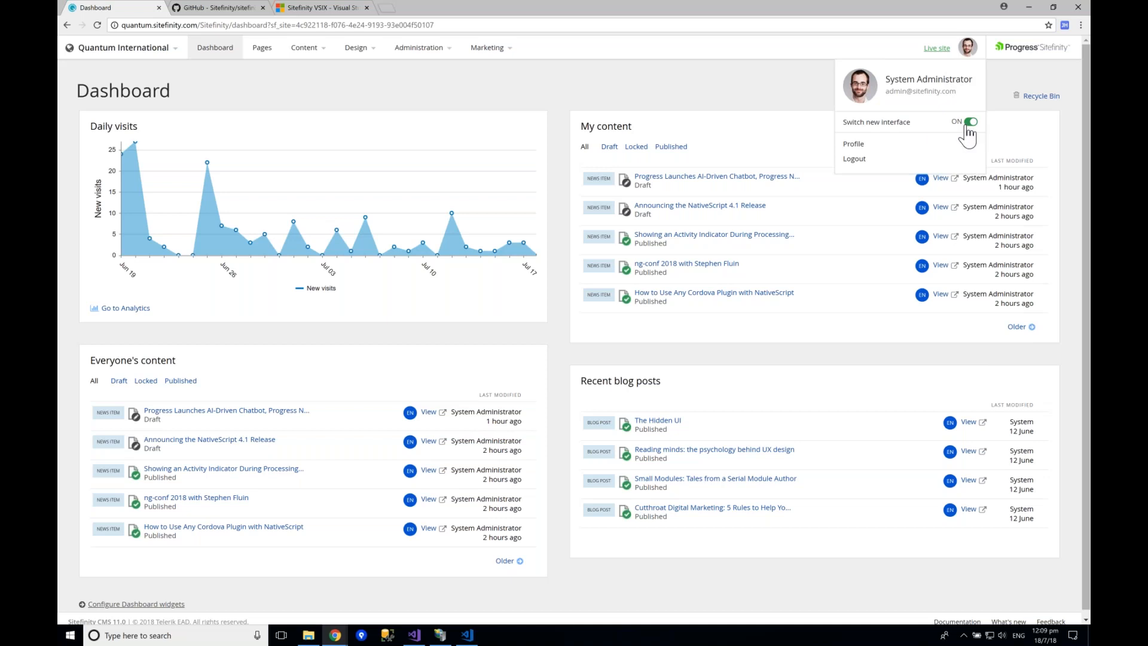
left_click(701, 92)
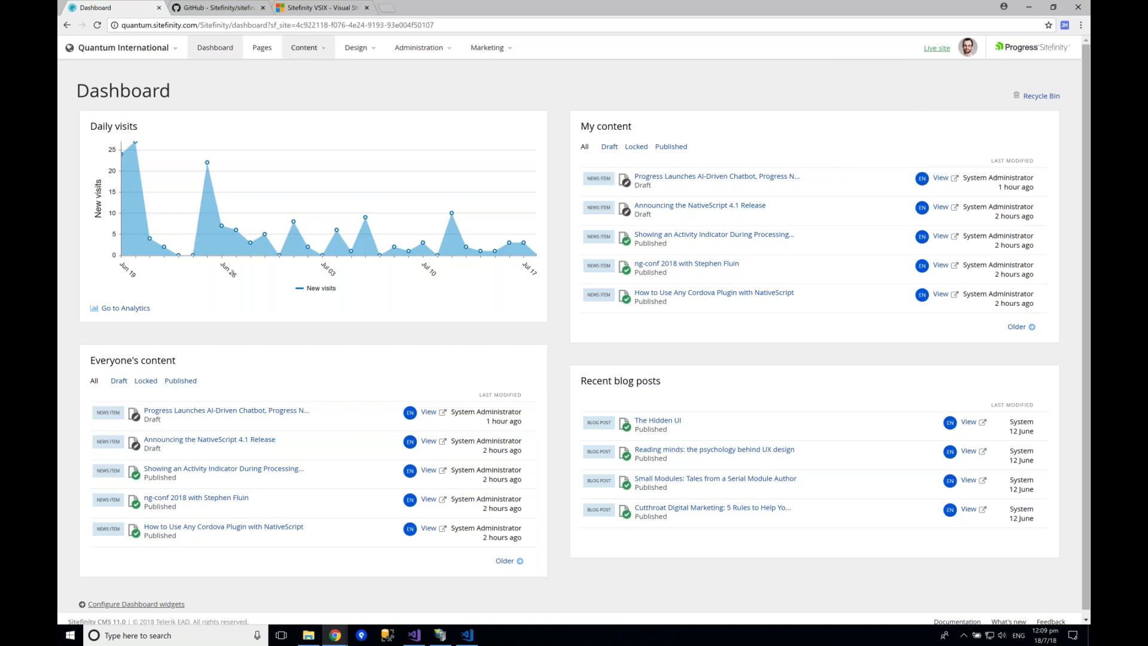
mouse_move(303, 47)
left_click(299, 82)
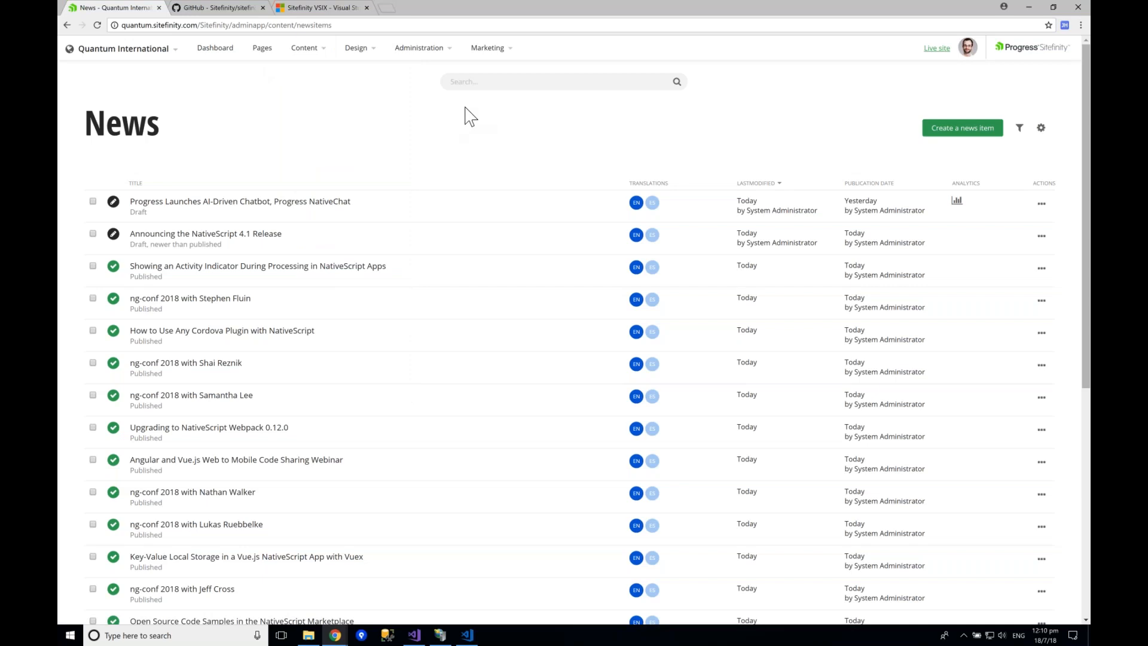
- Search the news items for "nativescript", look through the matches and clear the search
left_click(481, 84)
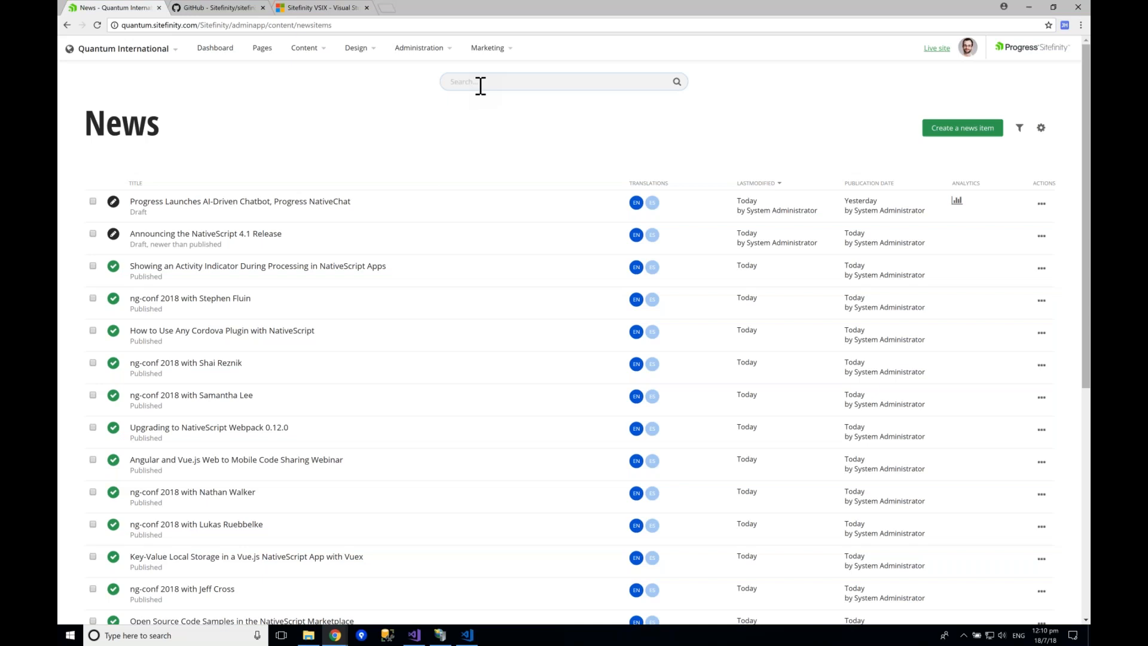
type("native")
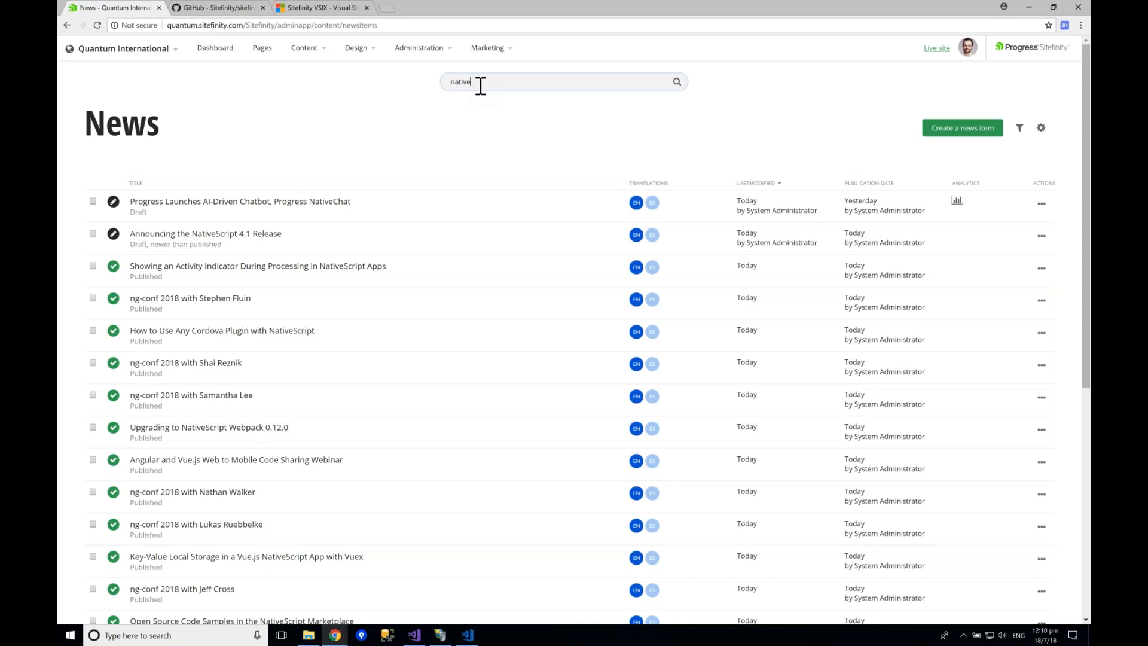
type("script")
key("BackSpace")
key("Return")
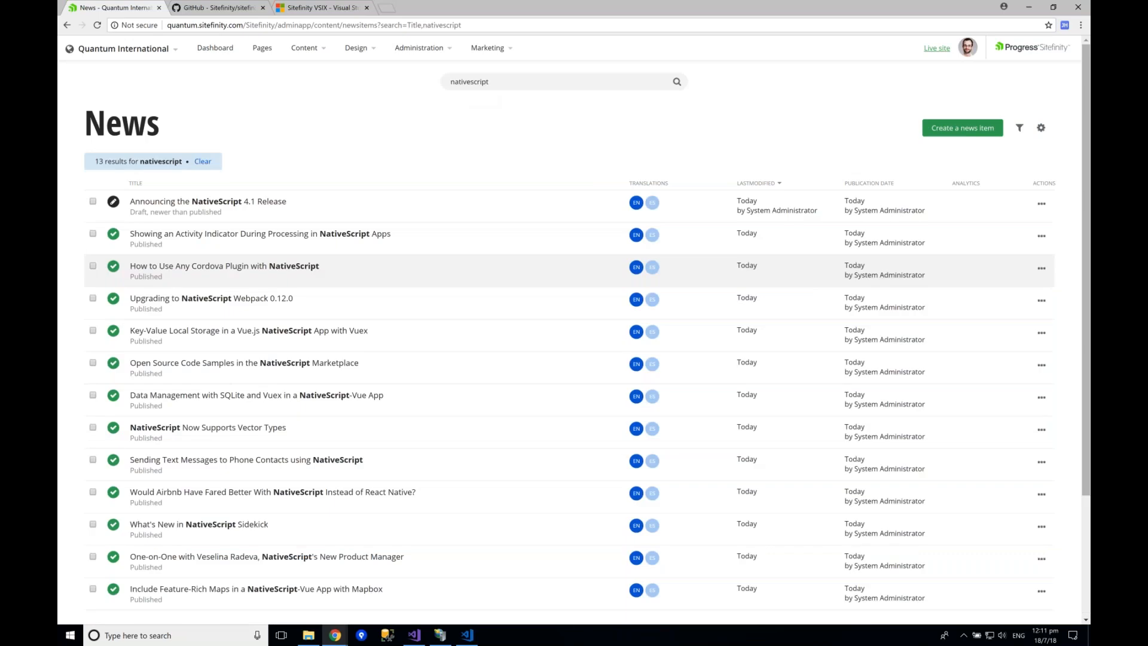
scroll(301, 367, "down", 1)
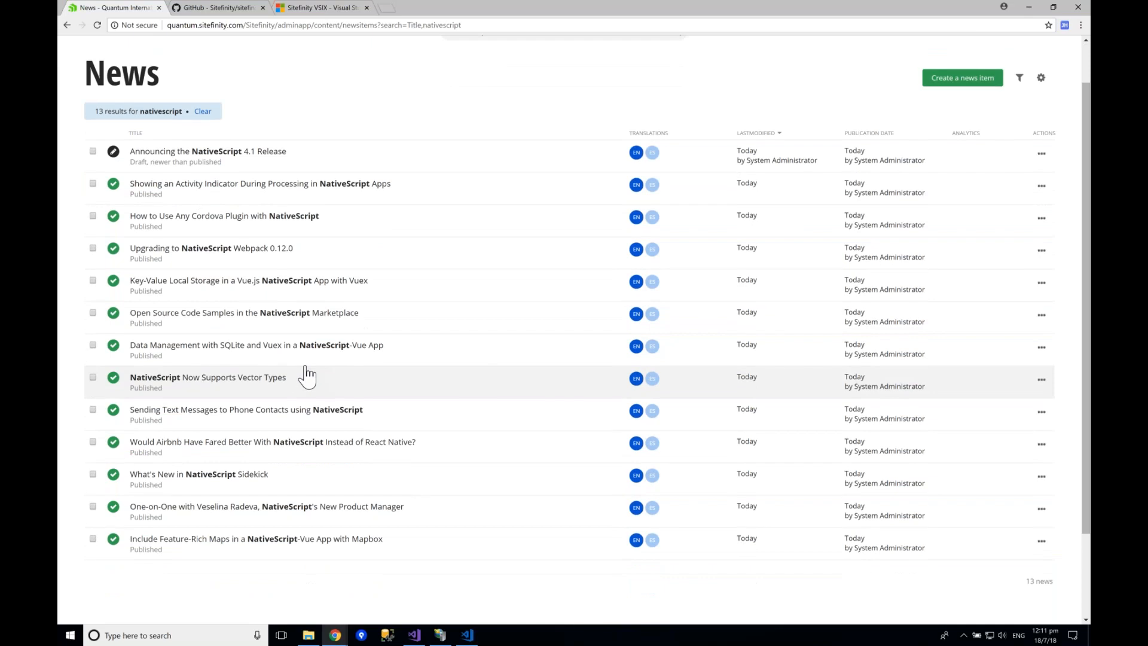
left_click(203, 112)
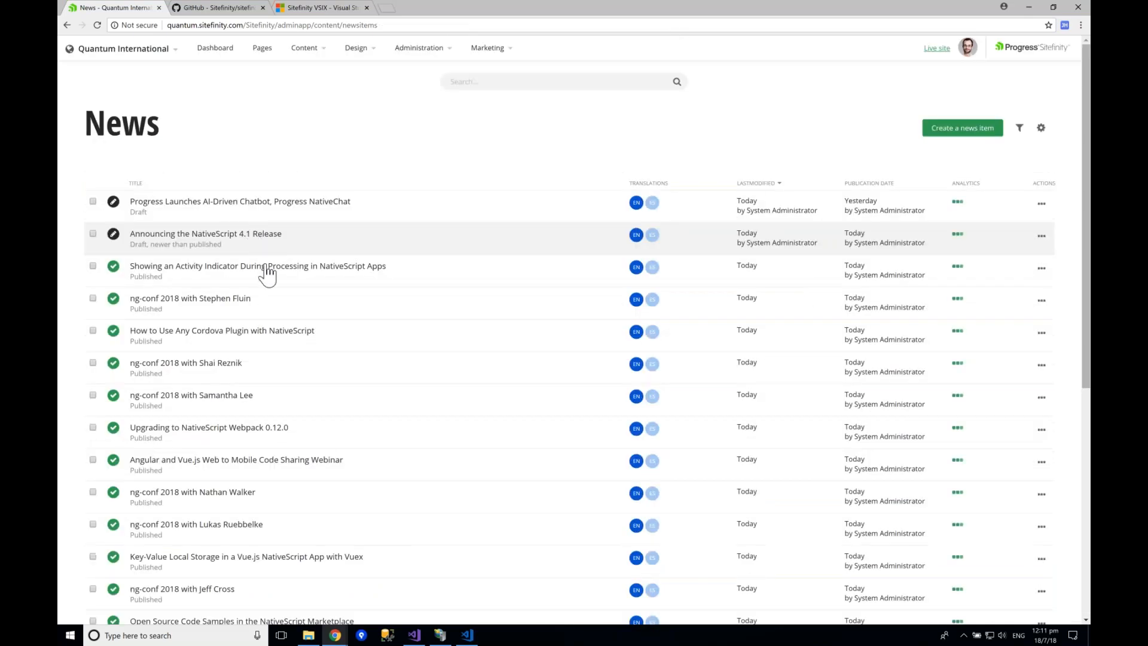
- Look through the full news list and view the actions available for the "Progress Launches AI-Driven Chatbot, Progress NativeChat" item
scroll(270, 293, "down", 2)
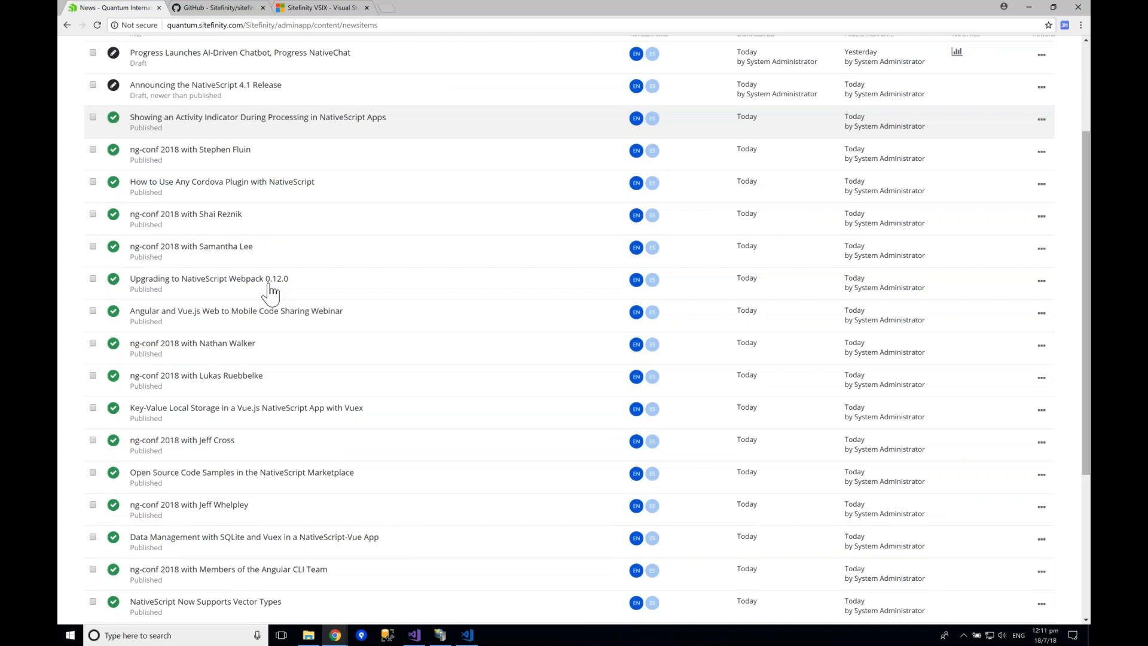
scroll(270, 293, "down", 3)
scroll(229, 422, "down", 2)
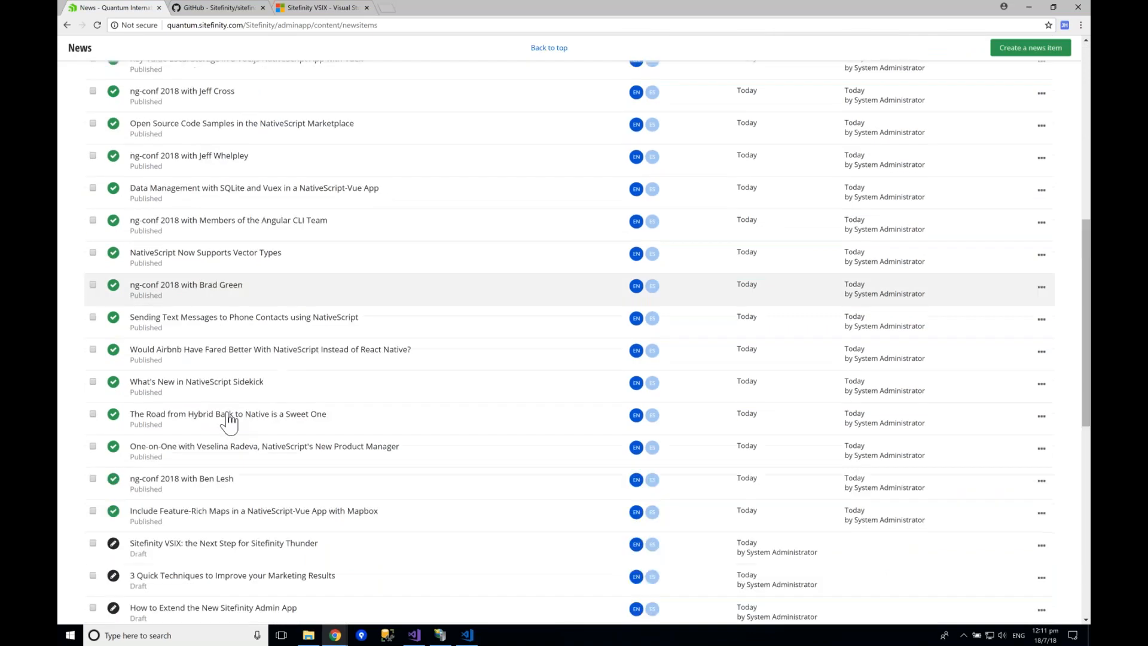
scroll(229, 422, "down", 7)
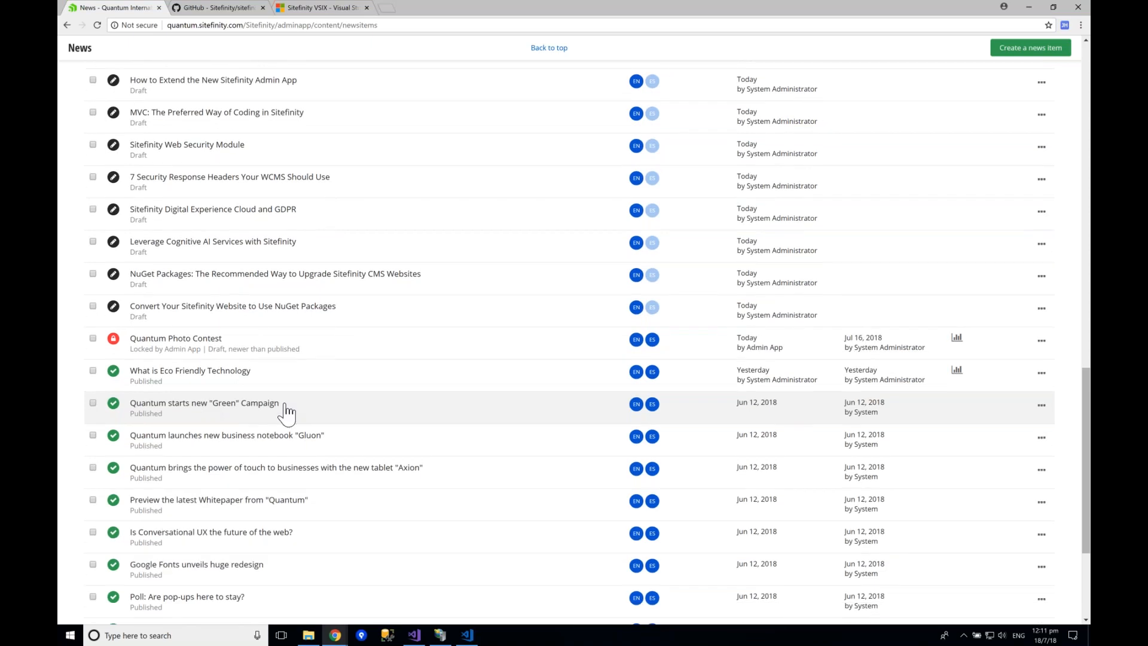
scroll(287, 412, "up", 1)
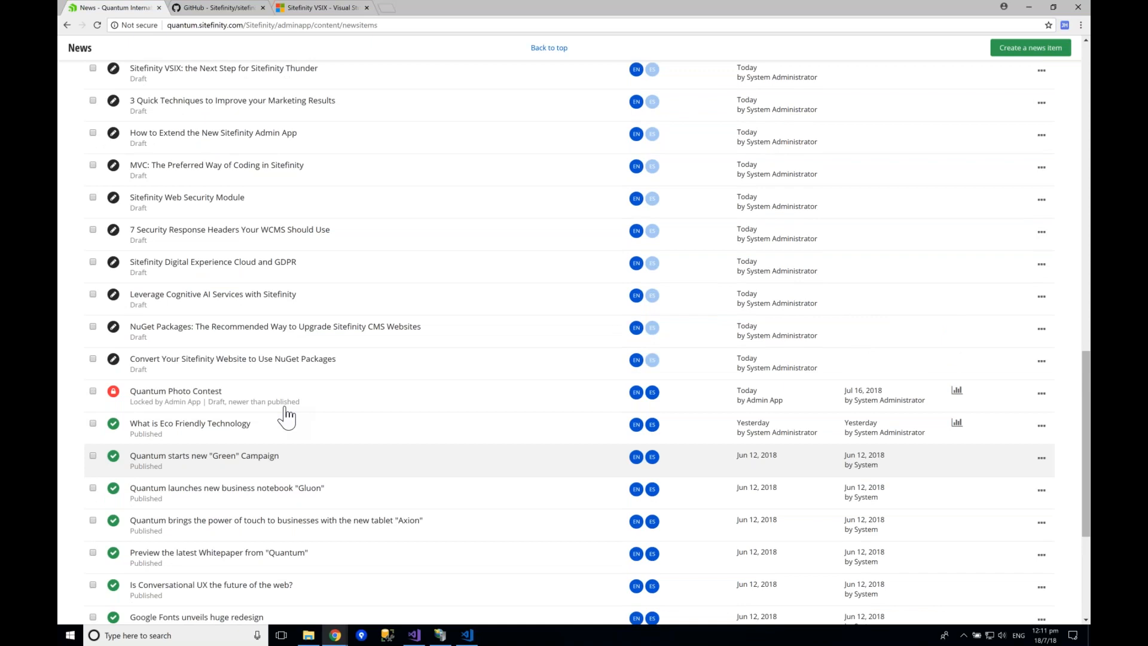
scroll(287, 414, "up", 15)
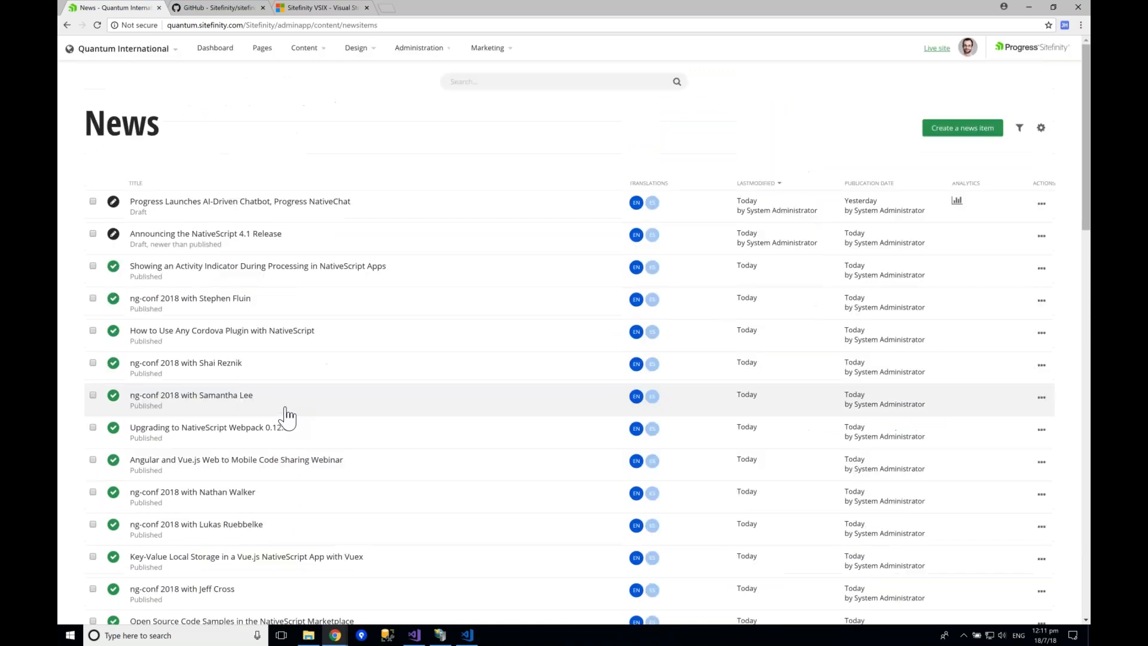
left_click(1041, 203)
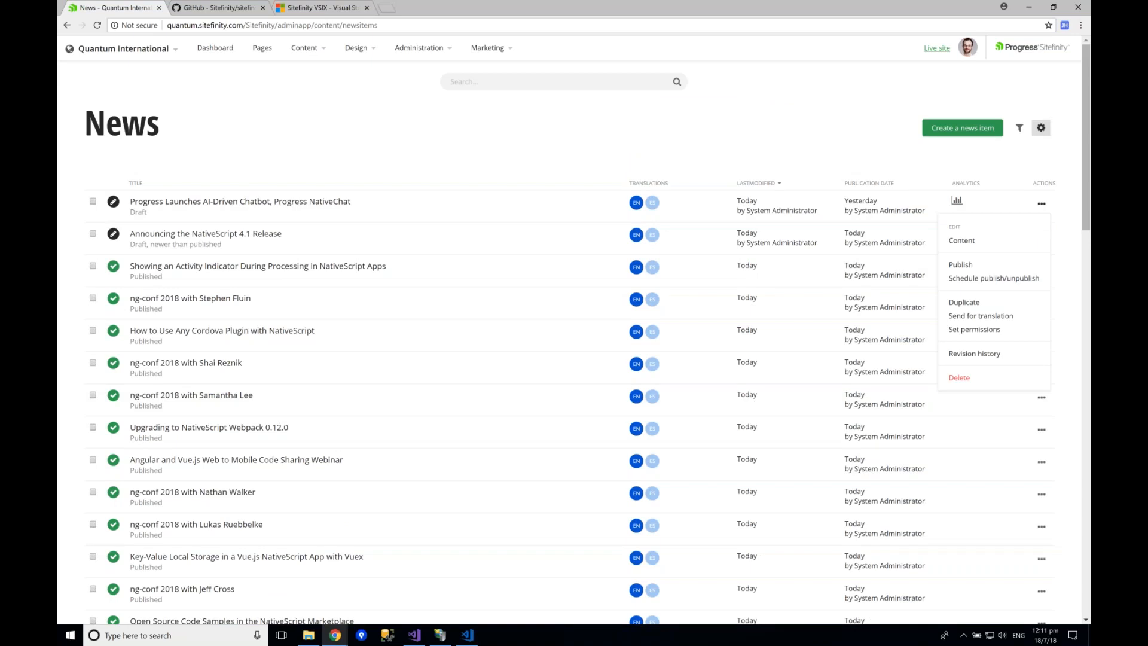
- Check the sorting options for the news list and filter it to Draft items
left_click(1041, 127)
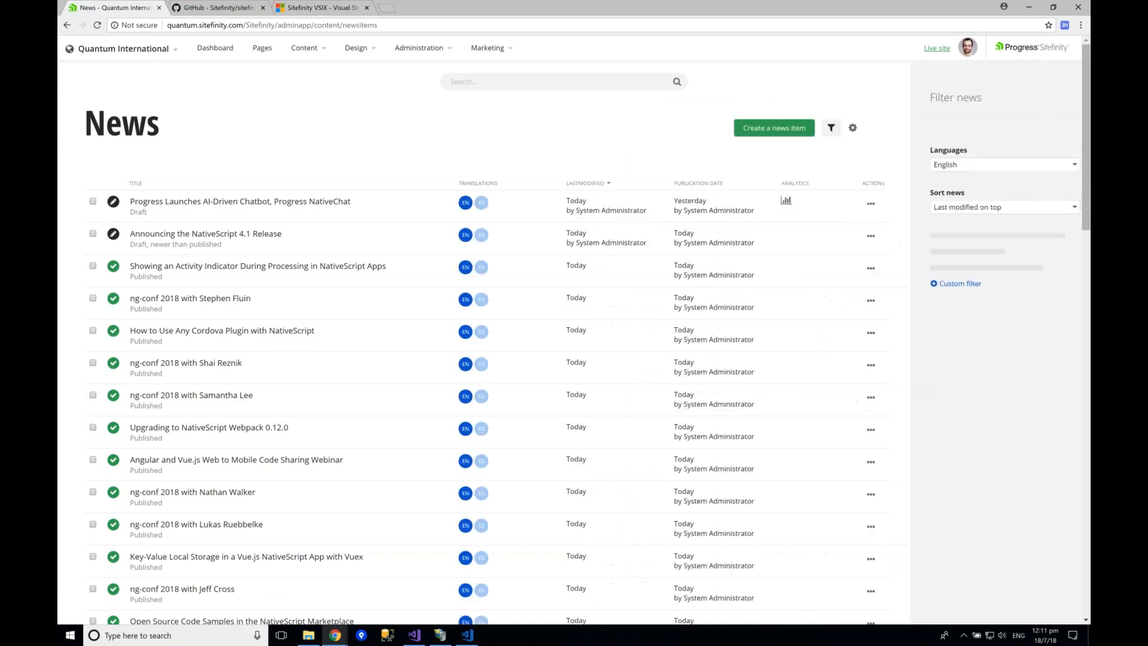
left_click(979, 208)
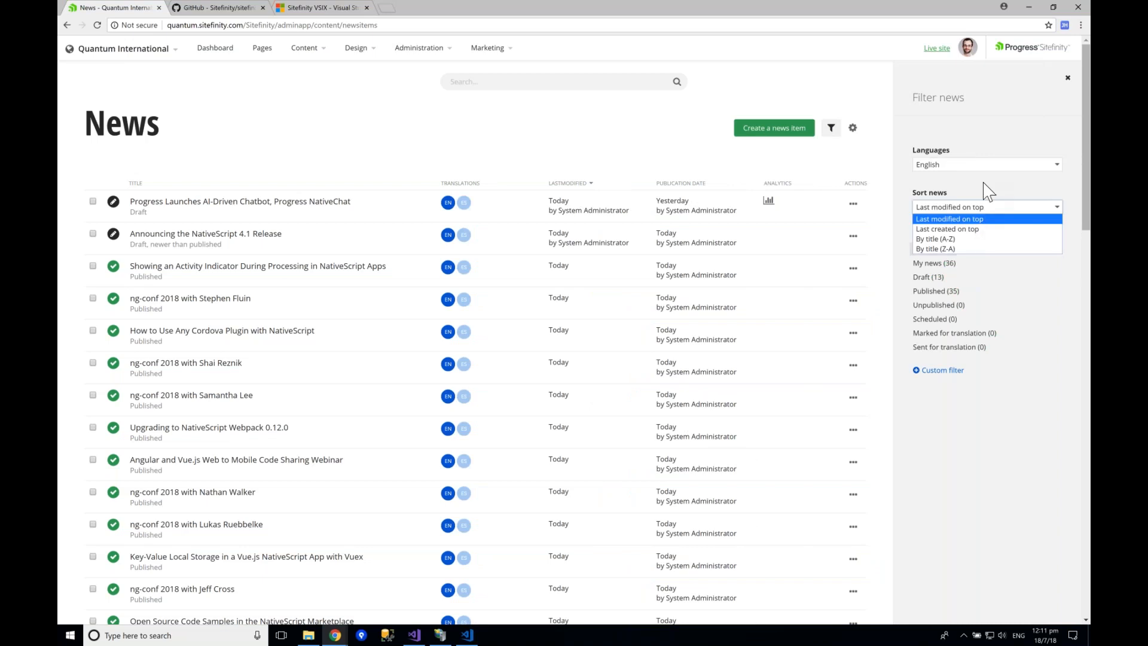
left_click(985, 190)
left_click(936, 291)
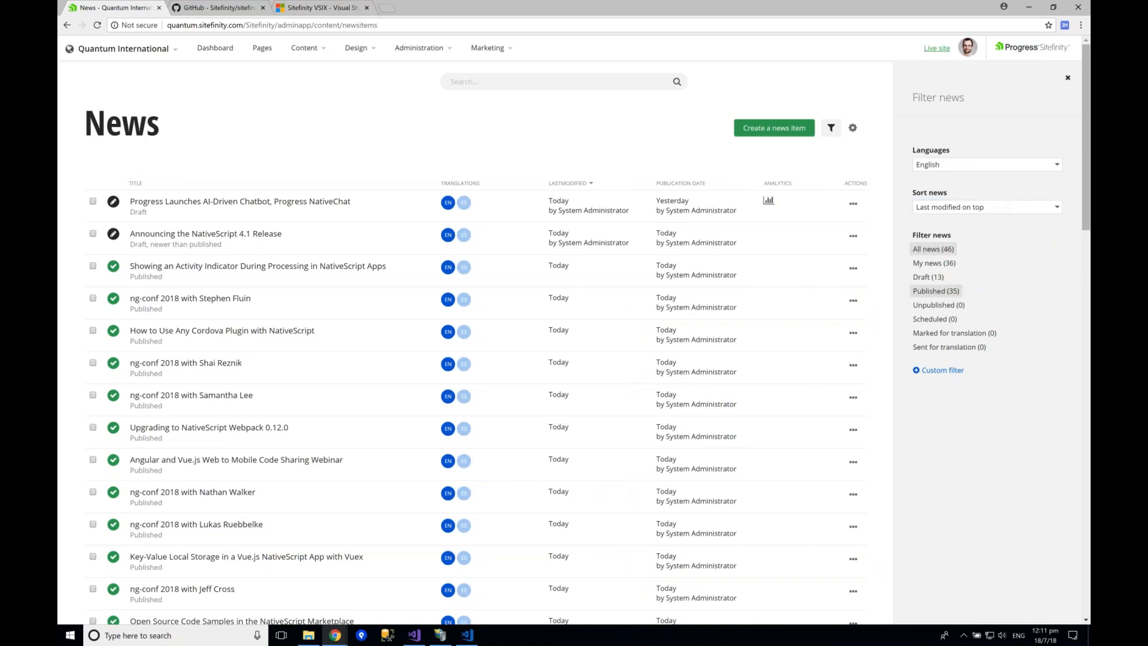
left_click(928, 277)
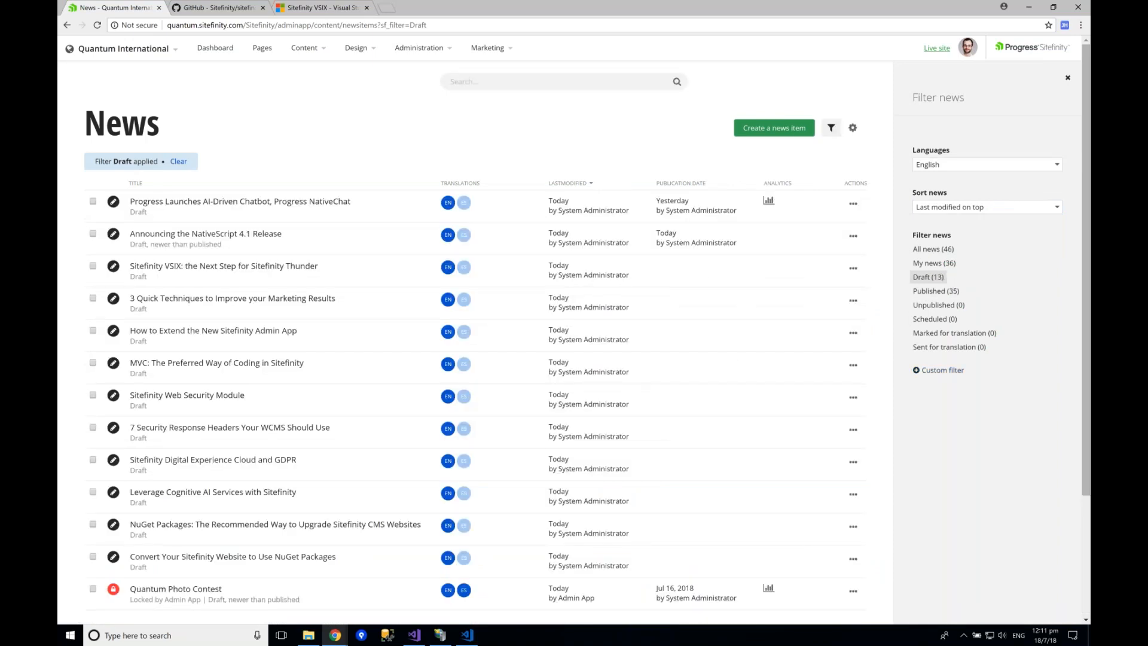
- Apply a custom filter by date modified, with a range from June 1, 2018 to July 18, 2018
left_click(947, 370)
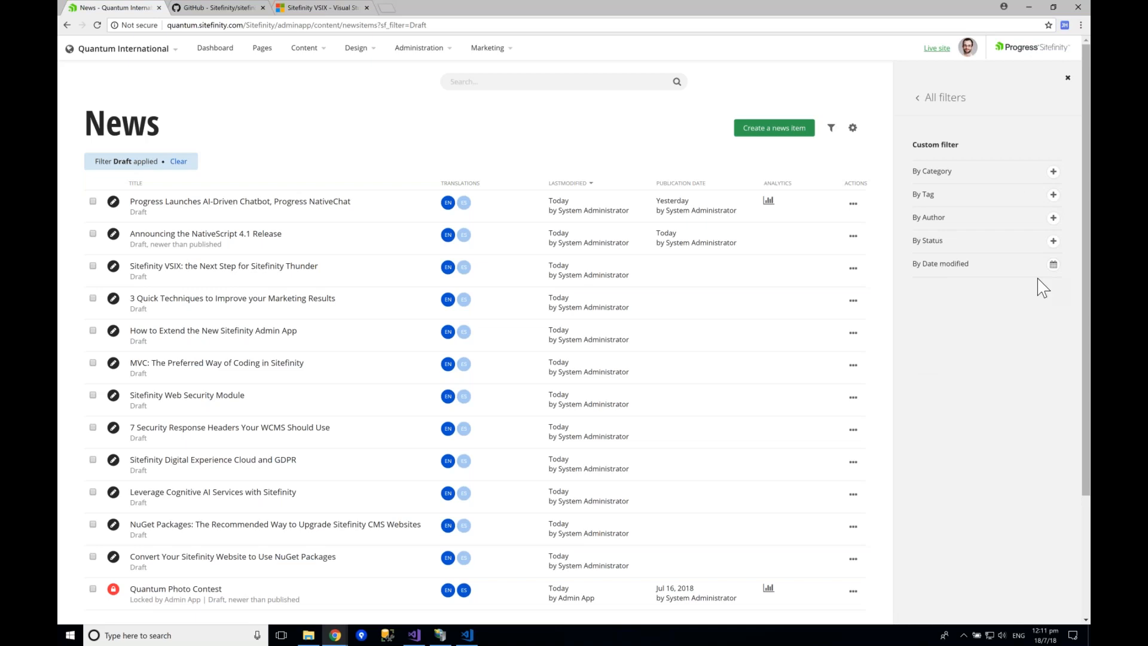
left_click(1054, 264)
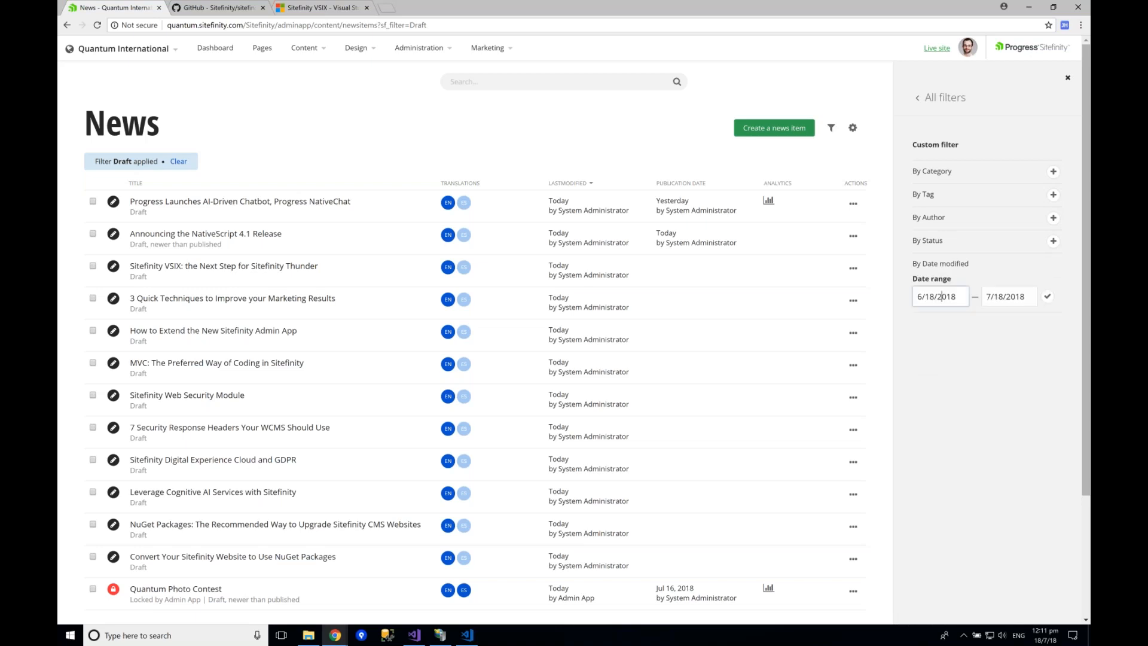
left_click(940, 296)
left_click(1049, 346)
left_click(1047, 297)
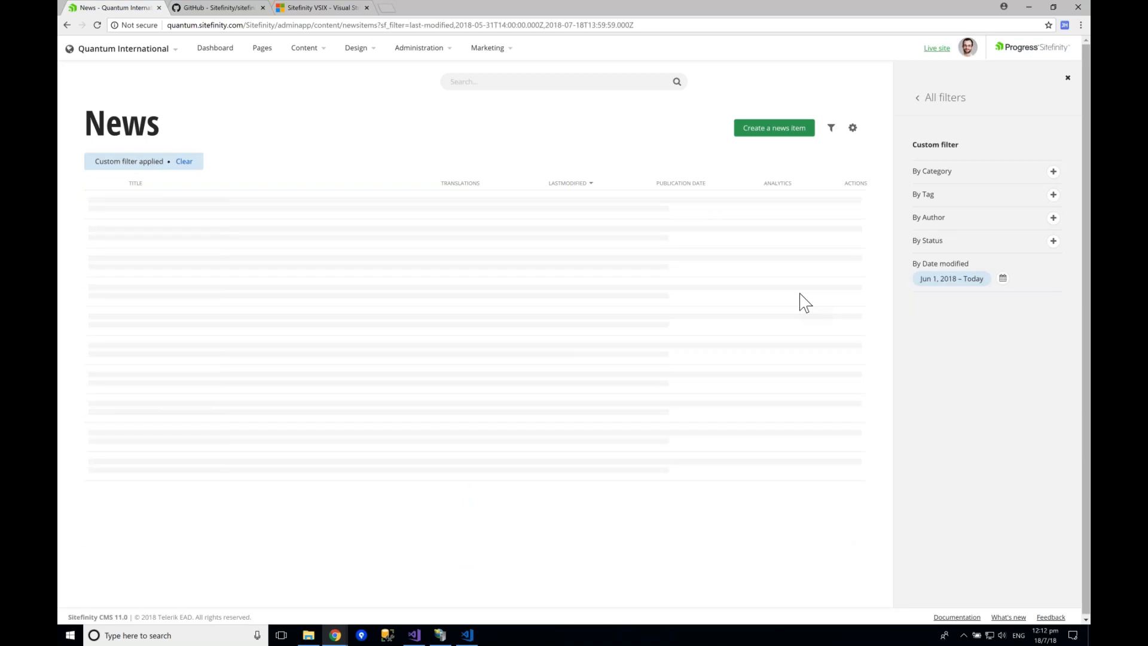
left_click(1053, 241)
left_click(986, 306)
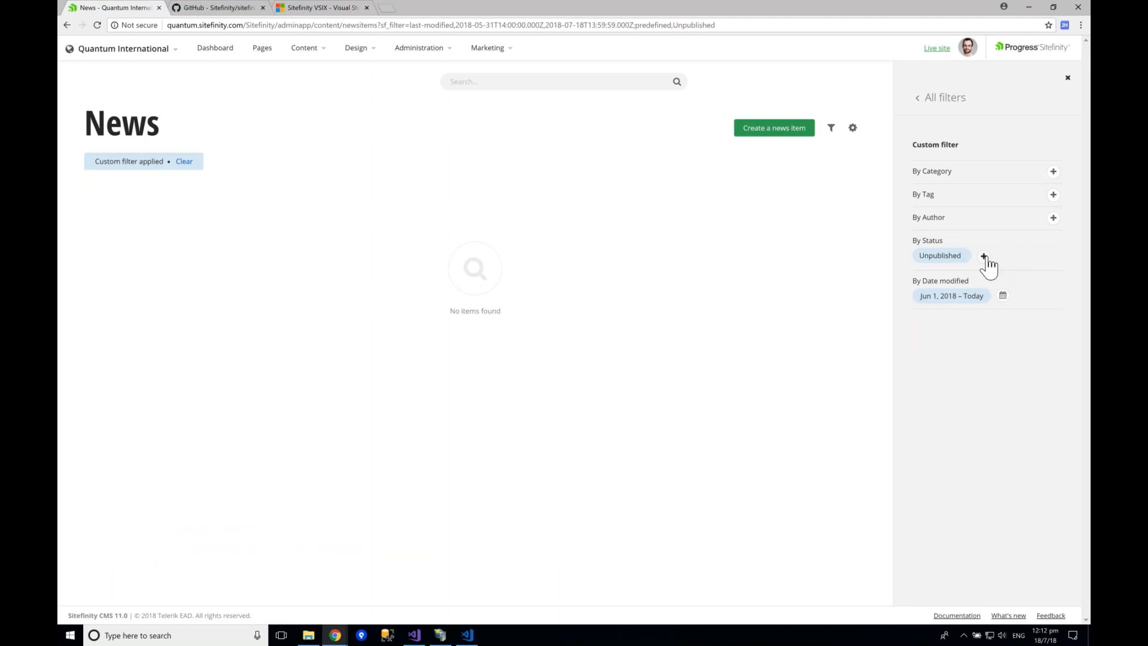
left_click(964, 256)
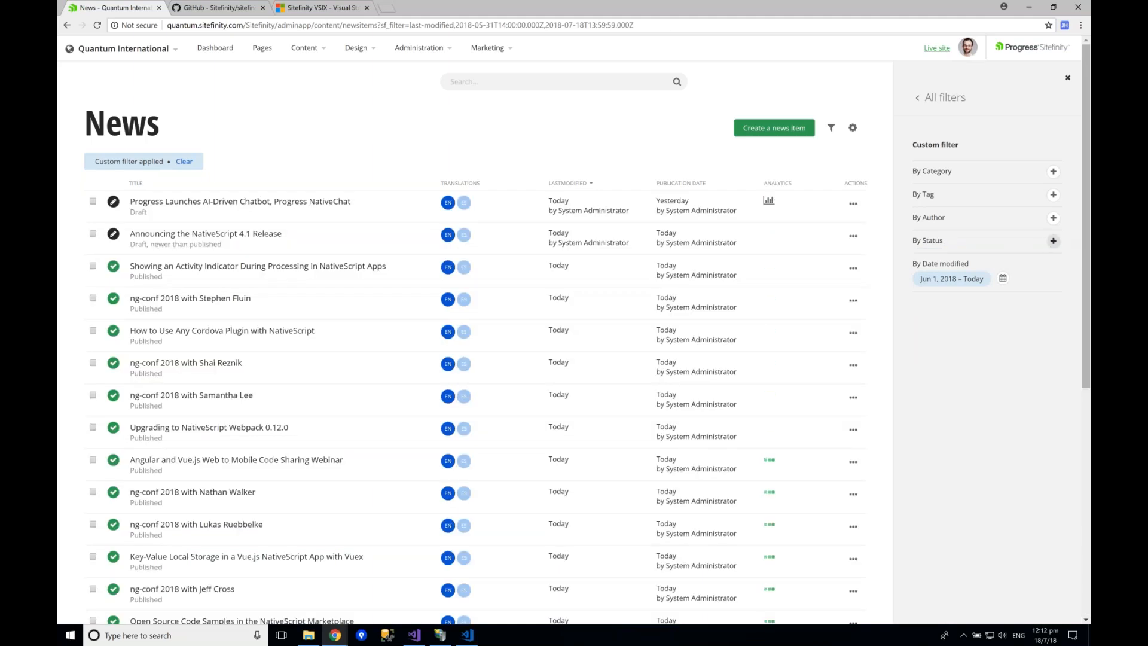
- Add the Draft status to the custom filter, view the filtered list at full width and clear the filter
left_click(1053, 240)
left_click(958, 280)
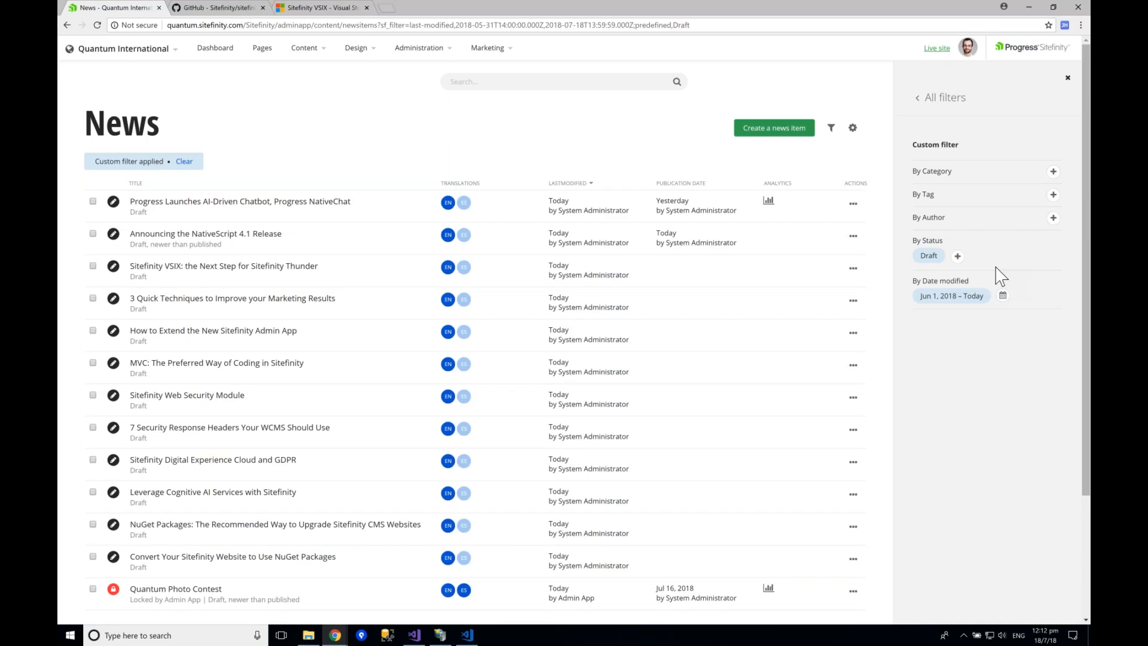
left_click(1068, 78)
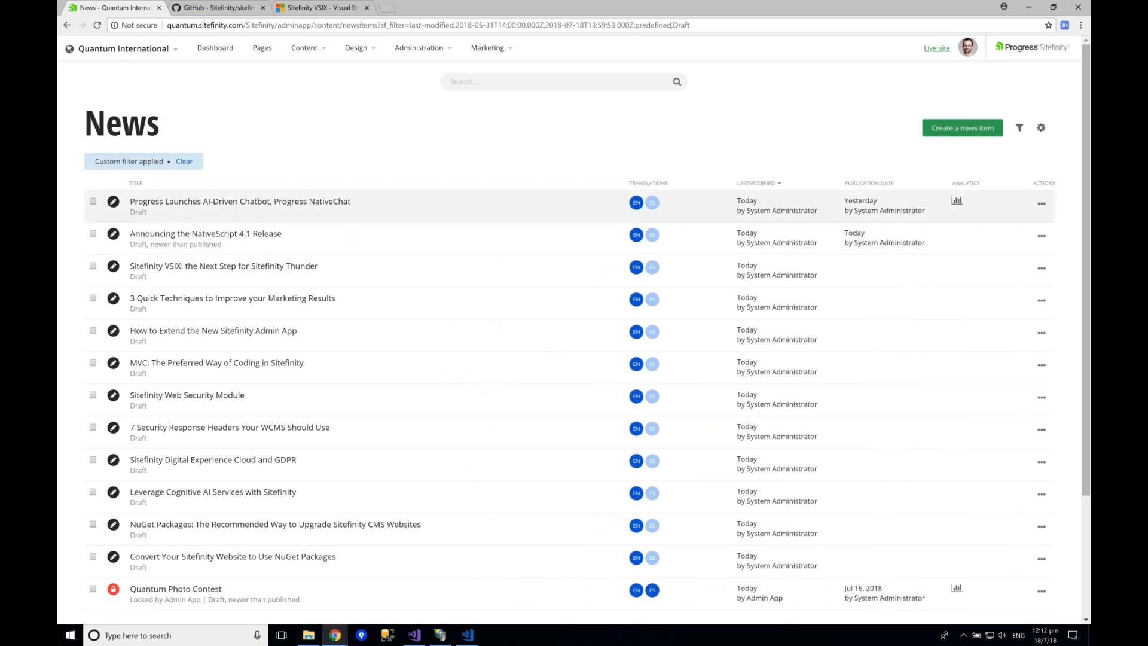
left_click(184, 161)
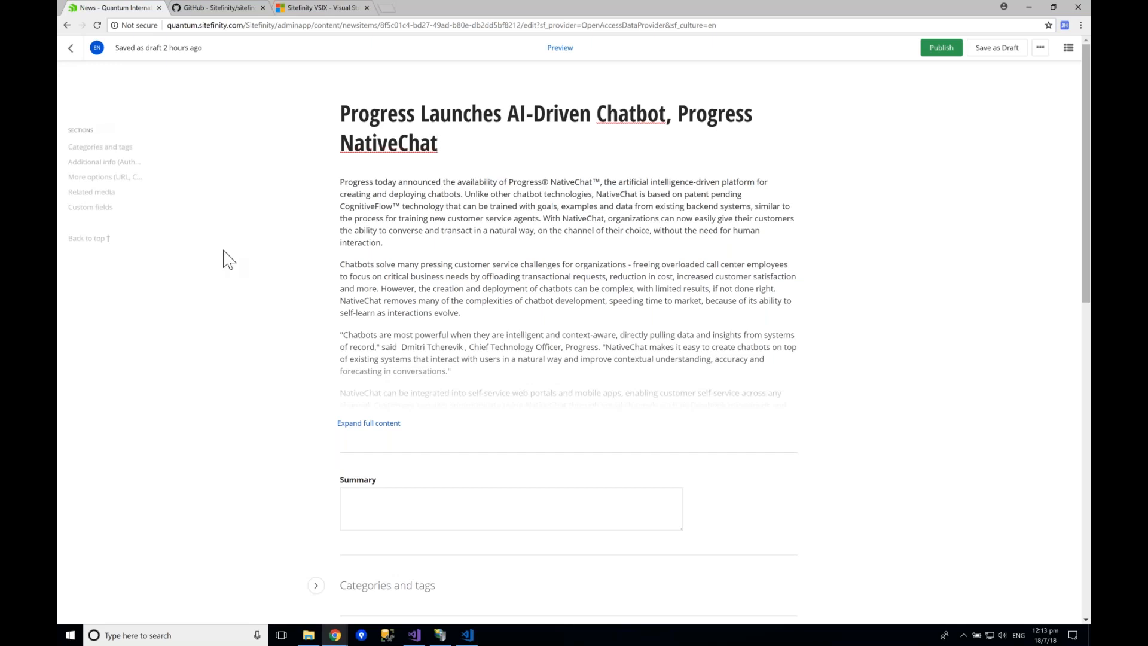
- Visit the Additional info, Categories and tags, and Related media sections of the NativeChat news item
left_click(99, 162)
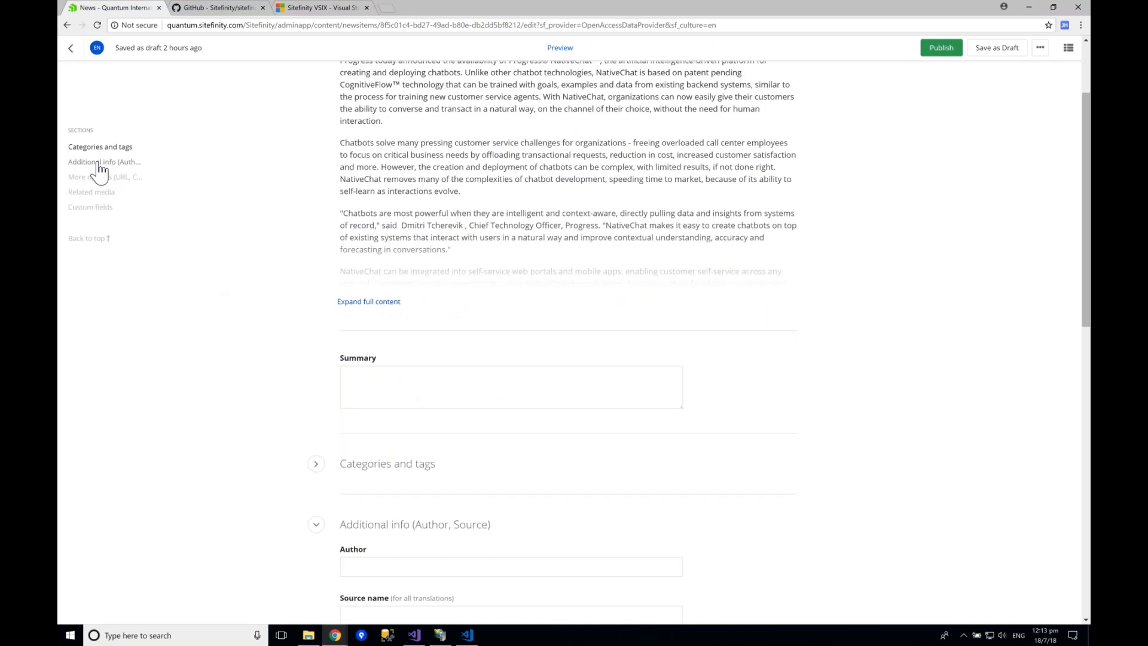
left_click(101, 150)
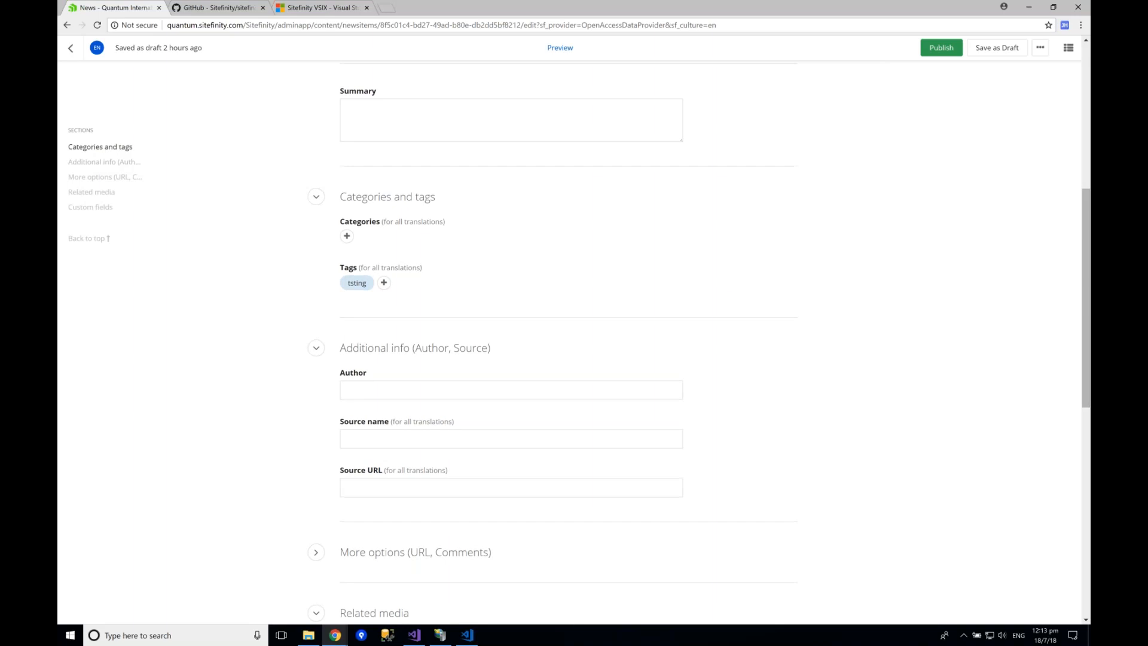
left_click(106, 194)
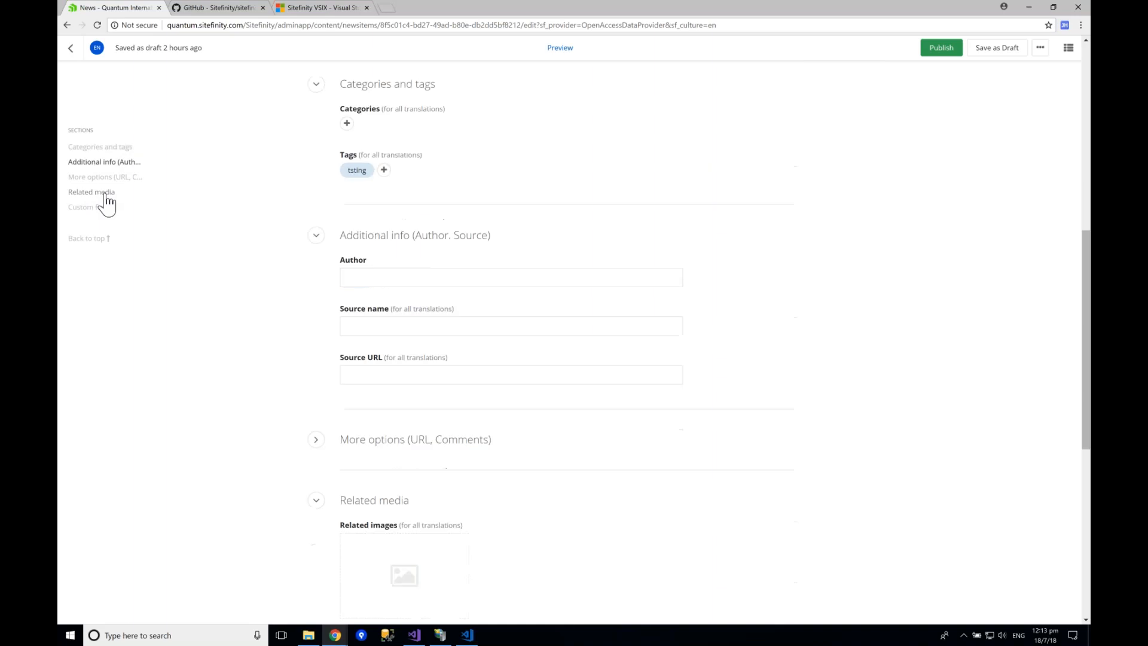
- Collapse the Related media and Custom fields sections of the news item and return to its main content
left_click(316, 196)
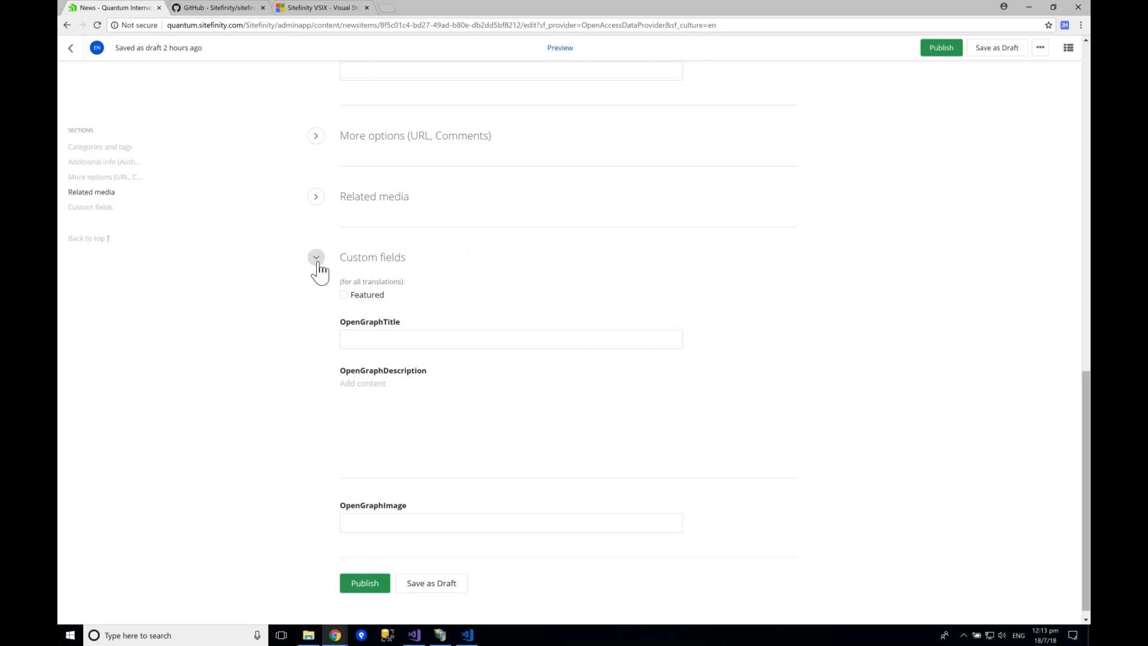
left_click(316, 257)
scroll(312, 285, "up", 5)
scroll(318, 314, "up", 5)
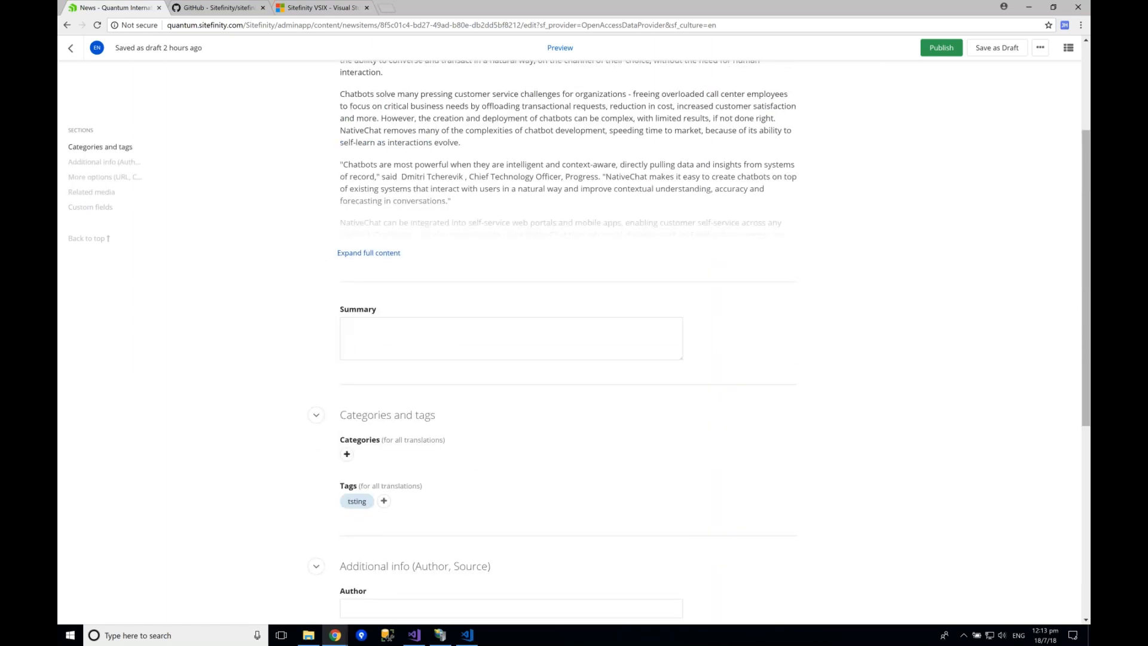
left_click(347, 454)
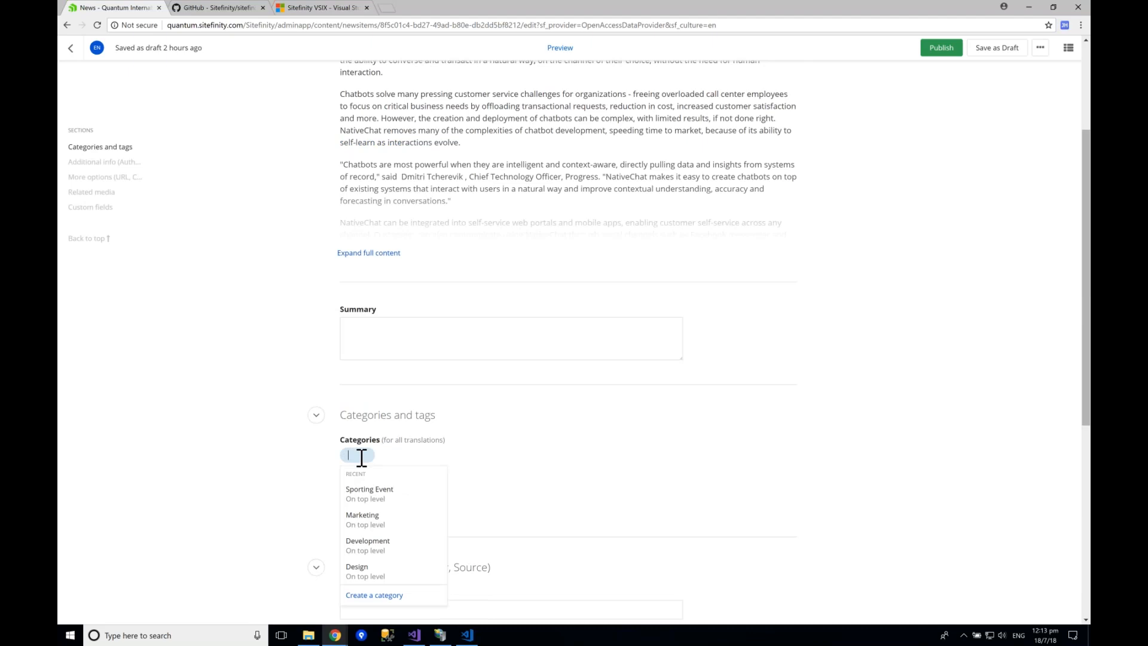
type("Progress")
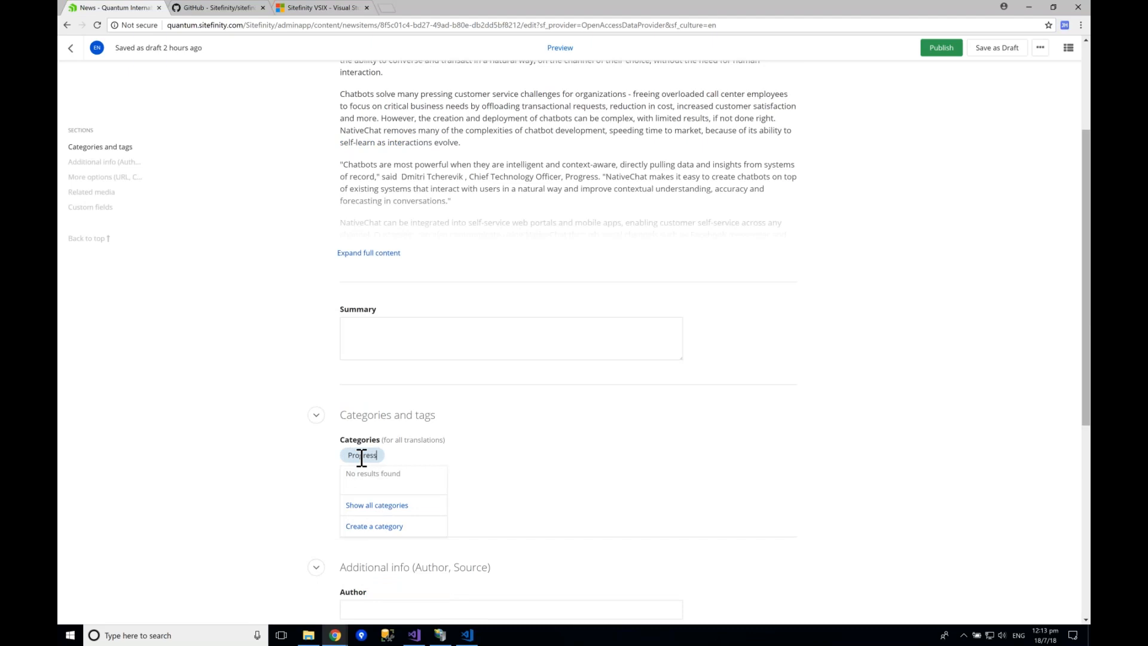
left_click(375, 526)
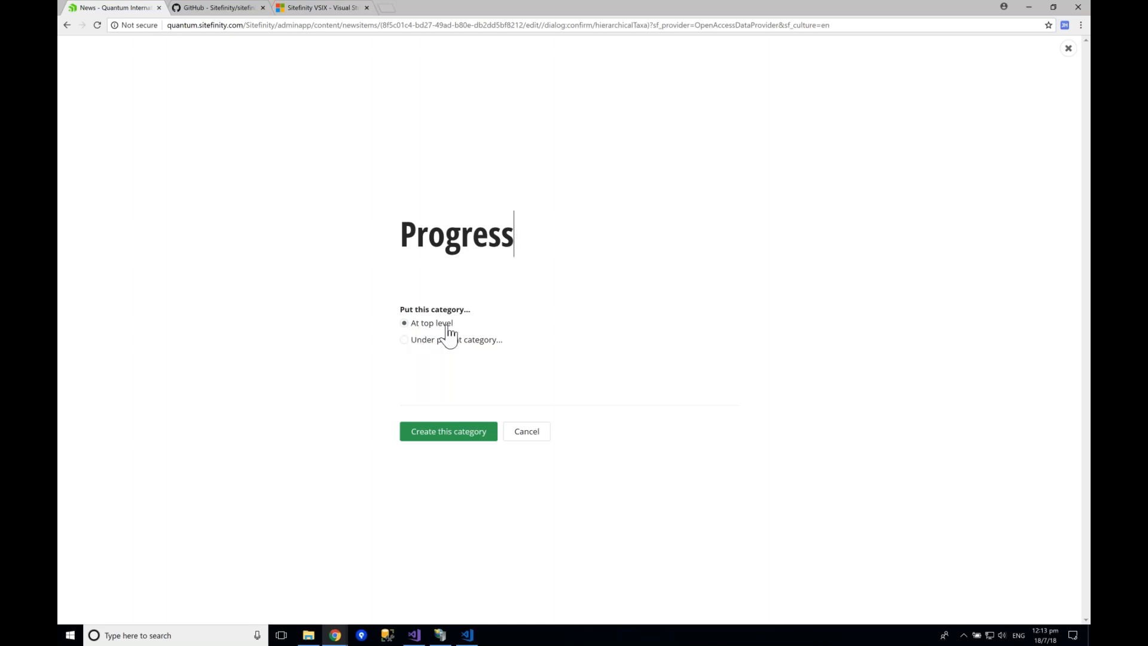
left_click(404, 339)
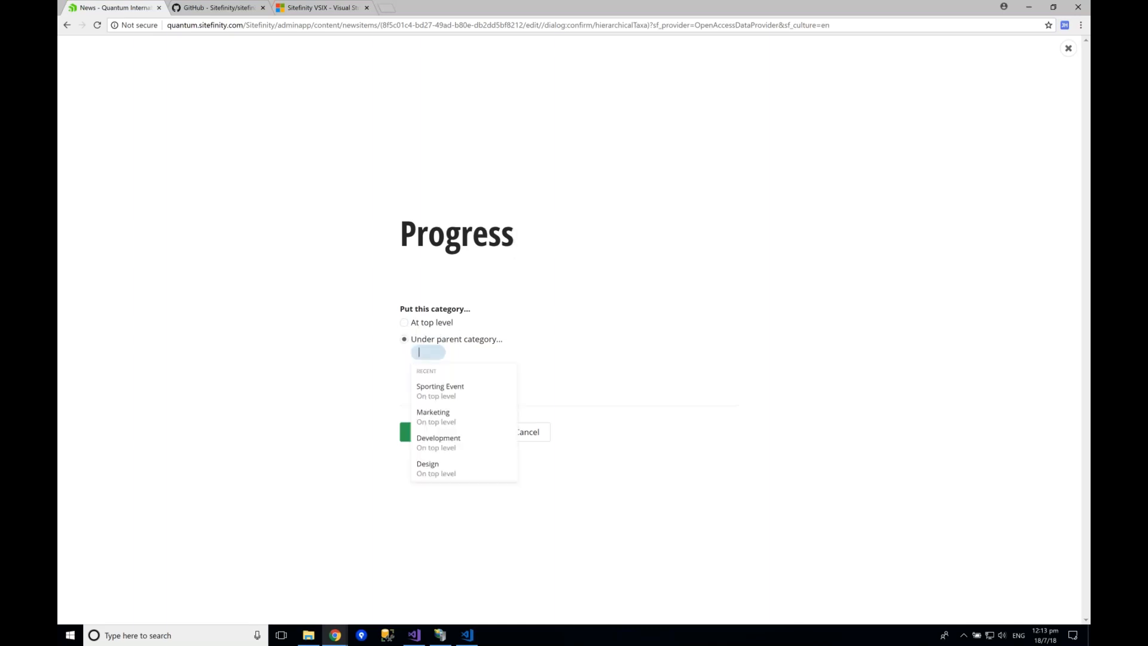
left_click(381, 388)
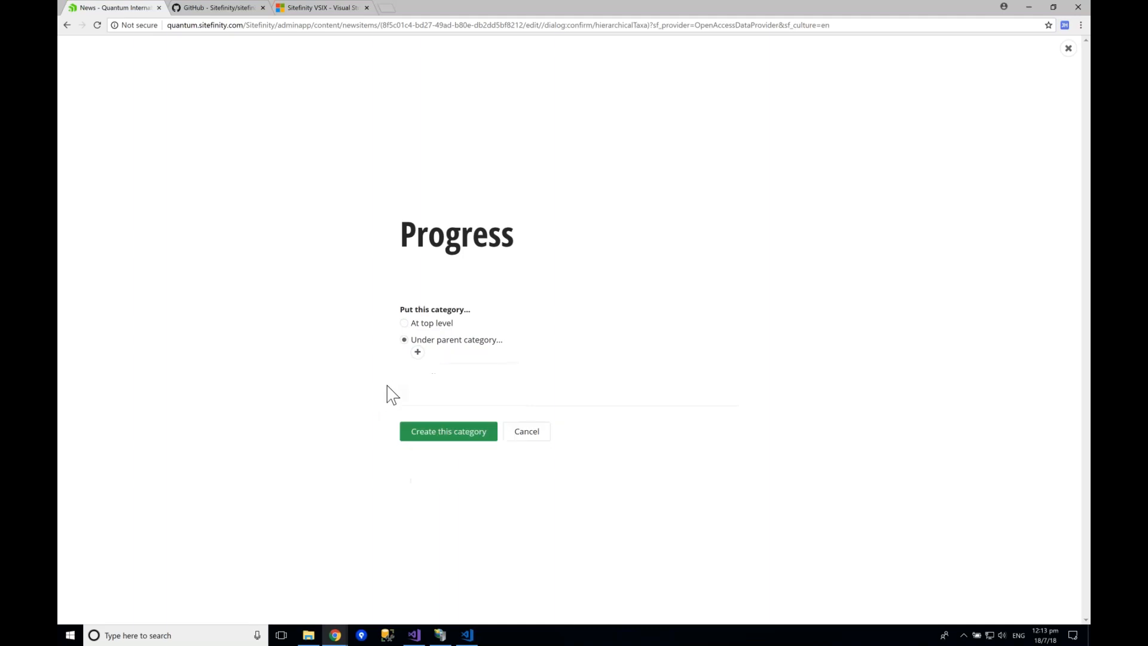
left_click(526, 432)
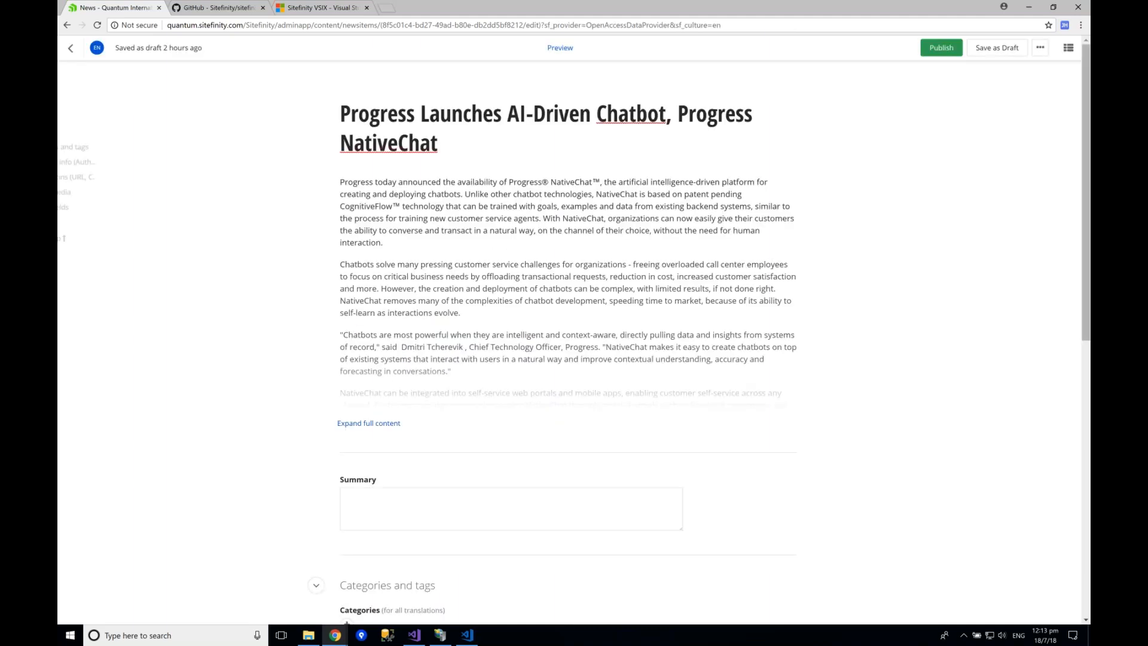
- Replace the "tsting" tag of the NativeChat news item with a new "progress" tag
scroll(568, 342, "down", 9)
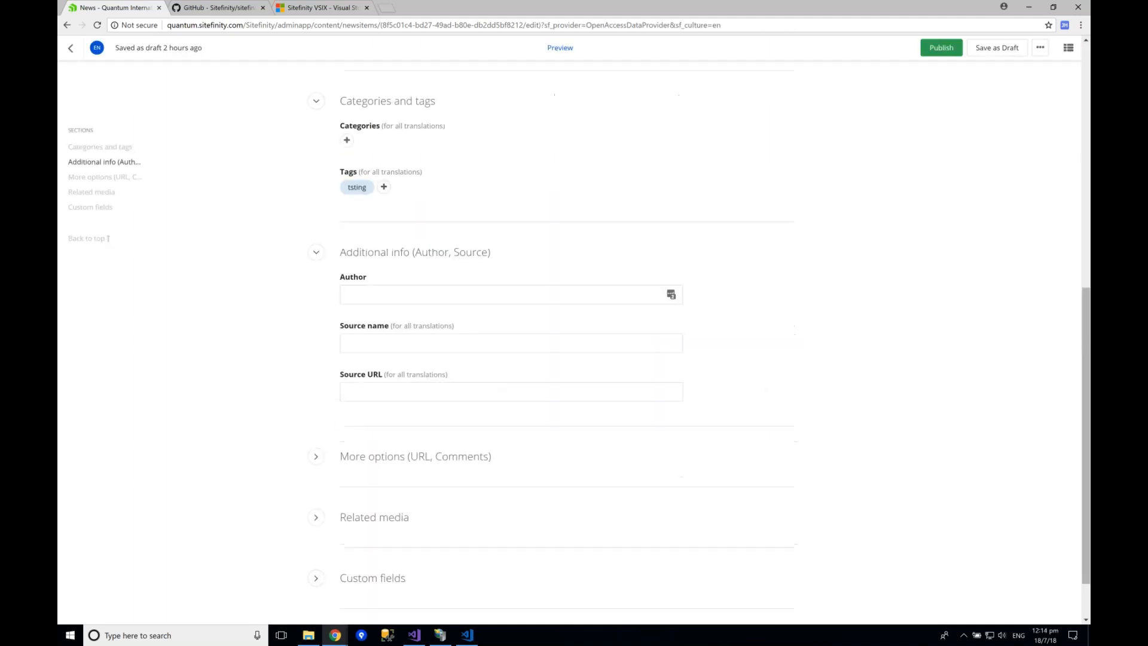
left_click(367, 186)
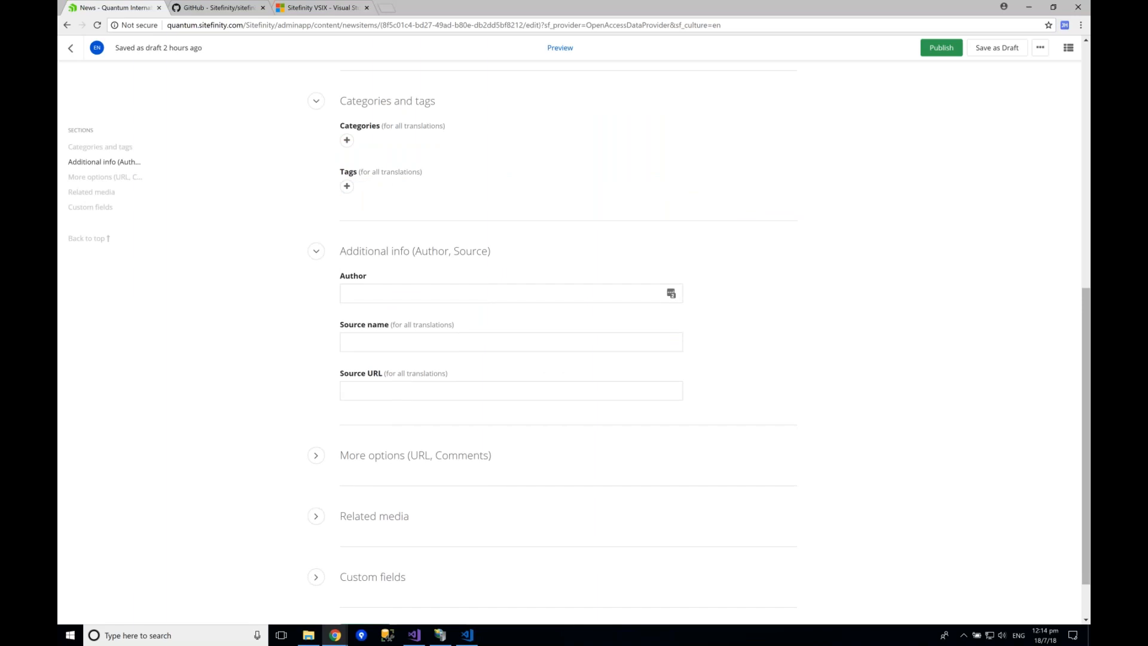
left_click(347, 185)
type("progress")
key("Return")
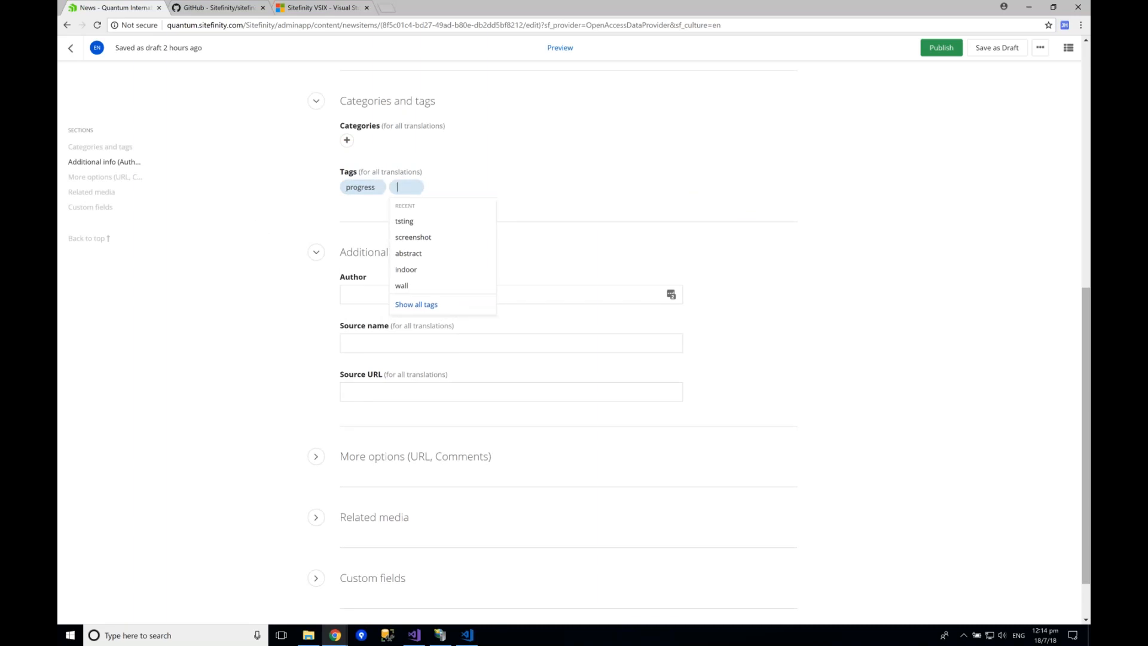
left_click(243, 317)
- Add the photo of the seated group from the Default Library as the news item's related image
scroll(248, 326, "up", 2)
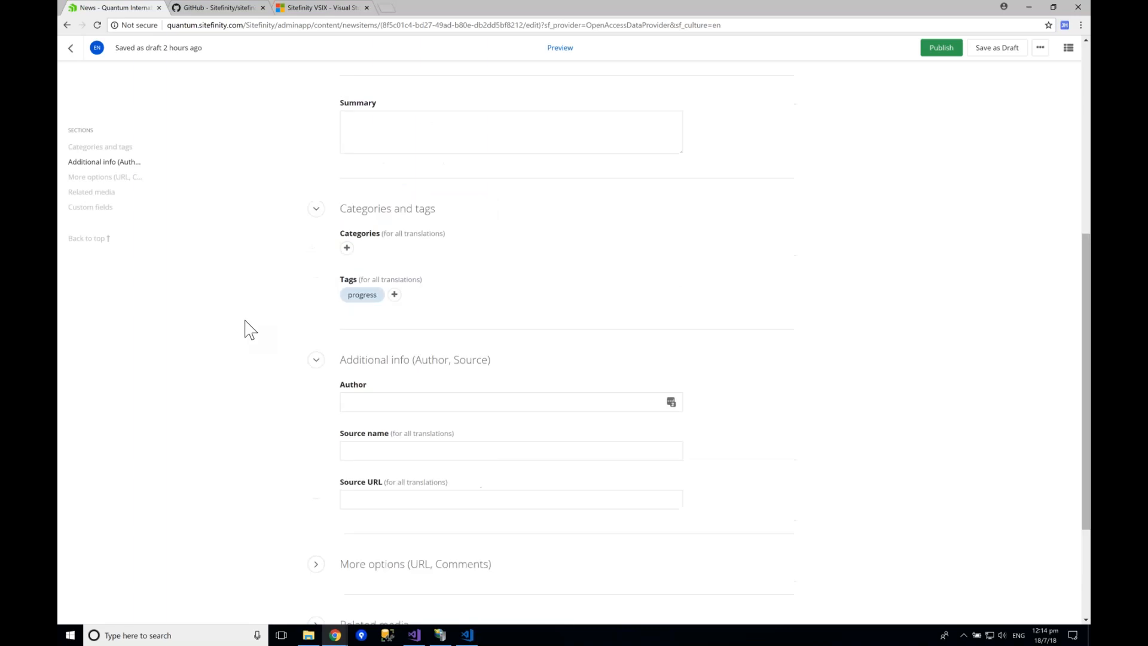
scroll(250, 328, "down", 3)
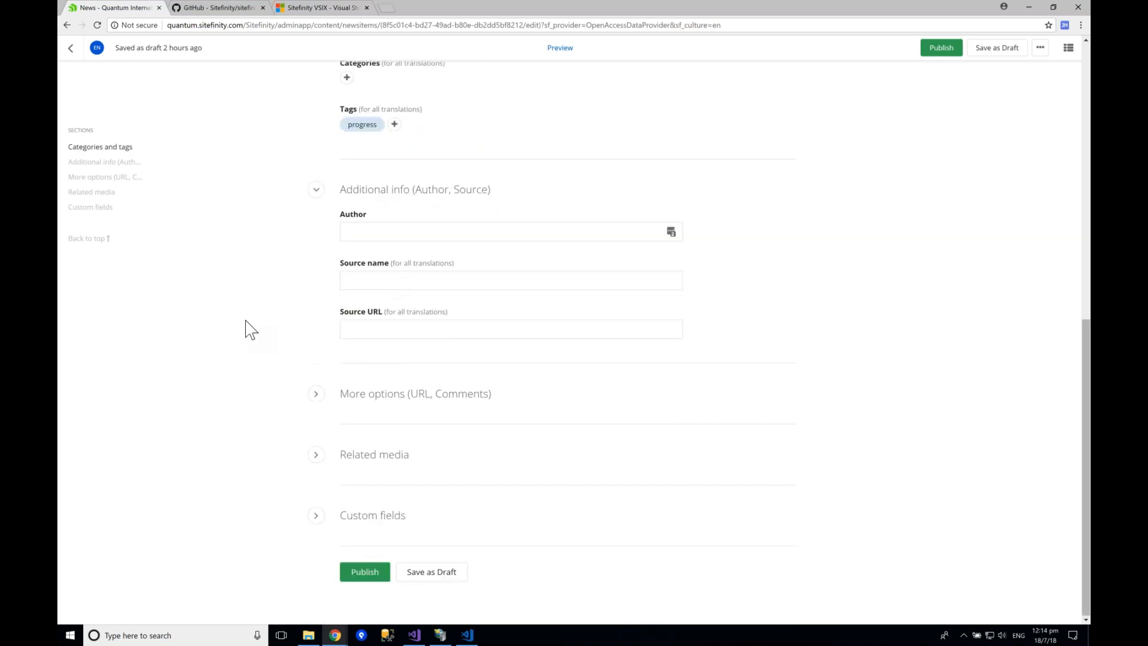
left_click(315, 456)
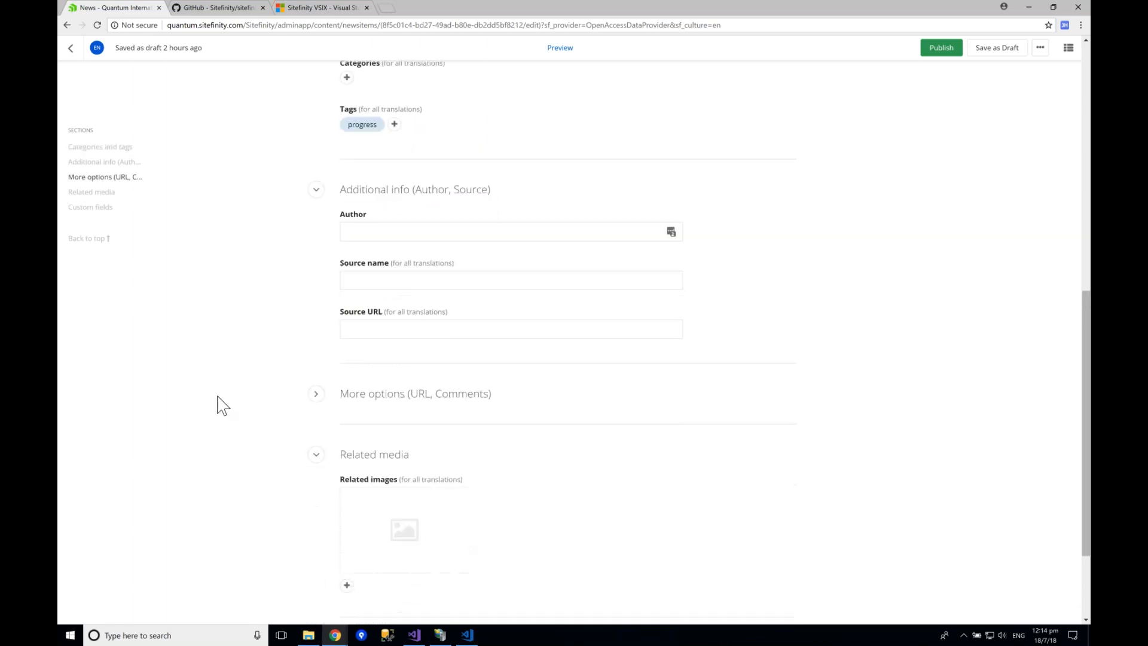
scroll(221, 406, "down", 2)
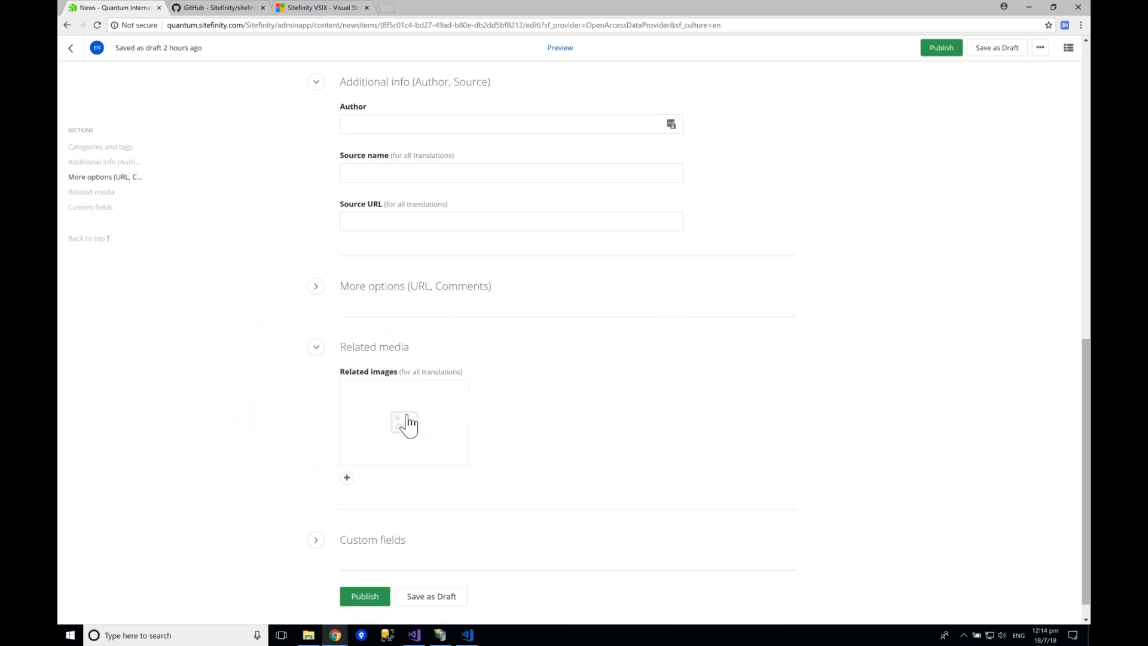
left_click(408, 425)
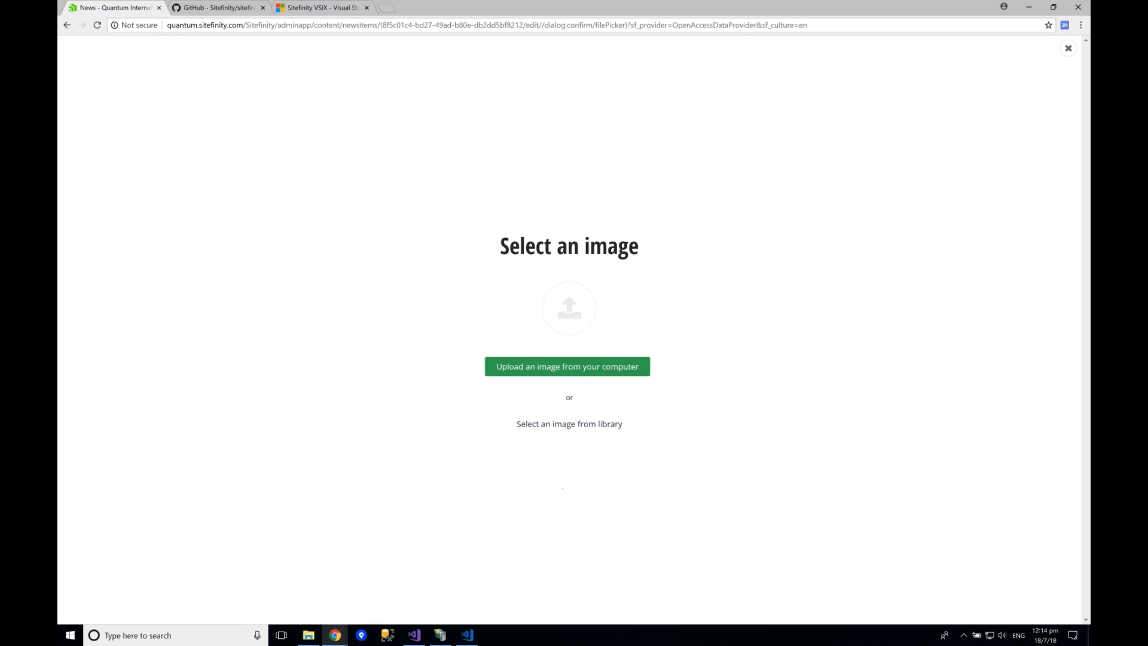
left_click(565, 424)
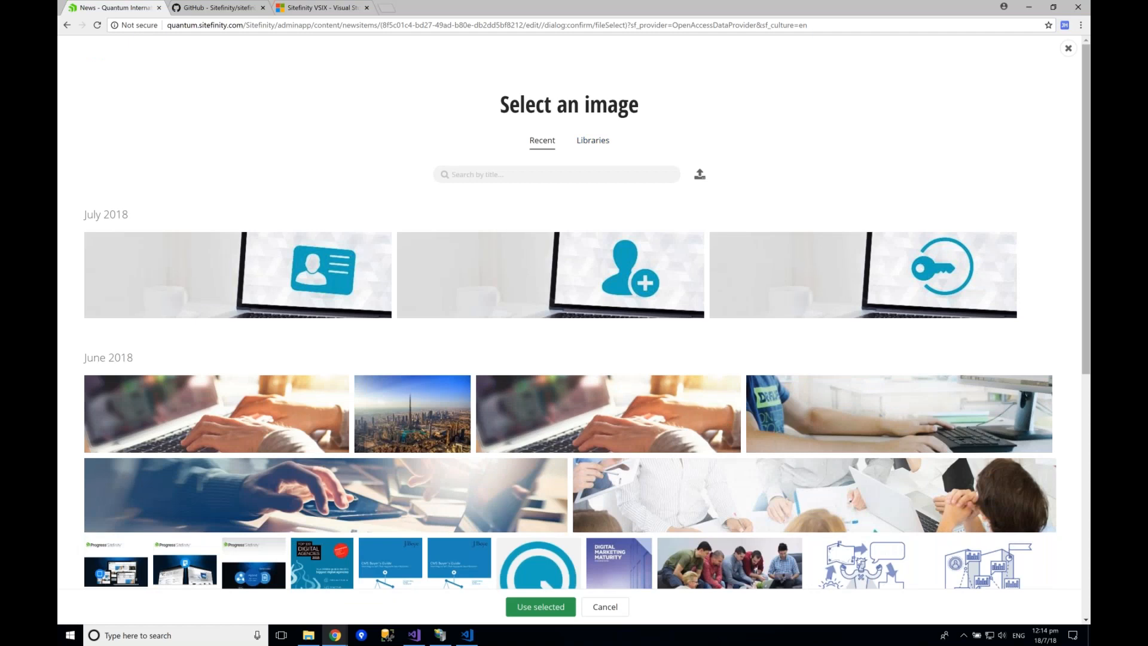
left_click(592, 140)
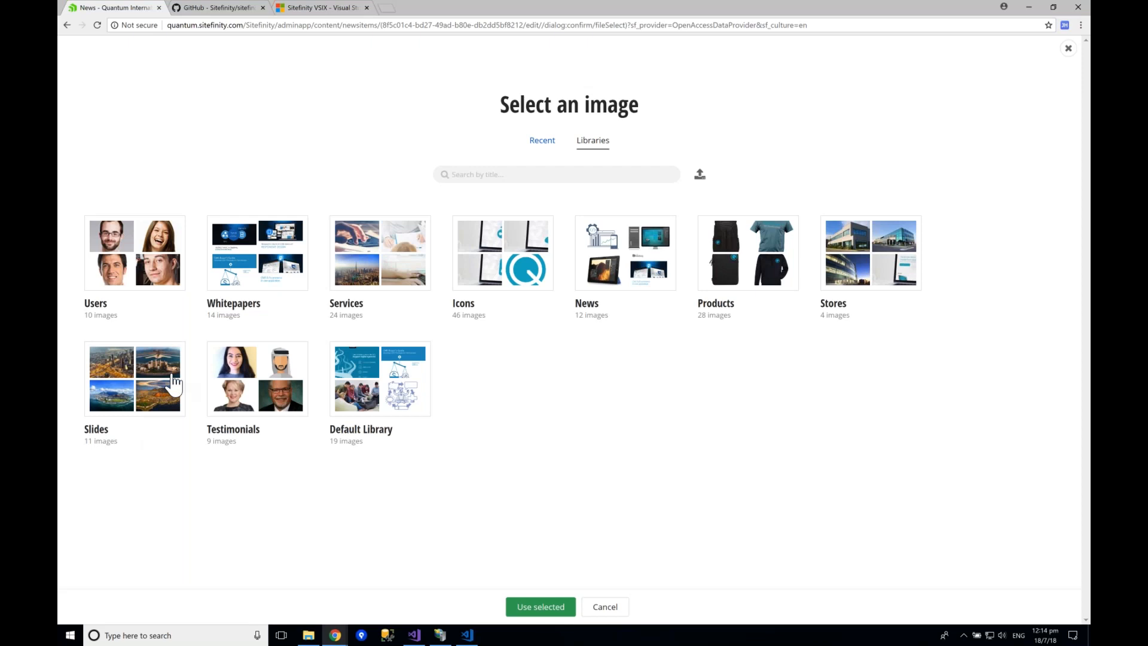
left_click(371, 395)
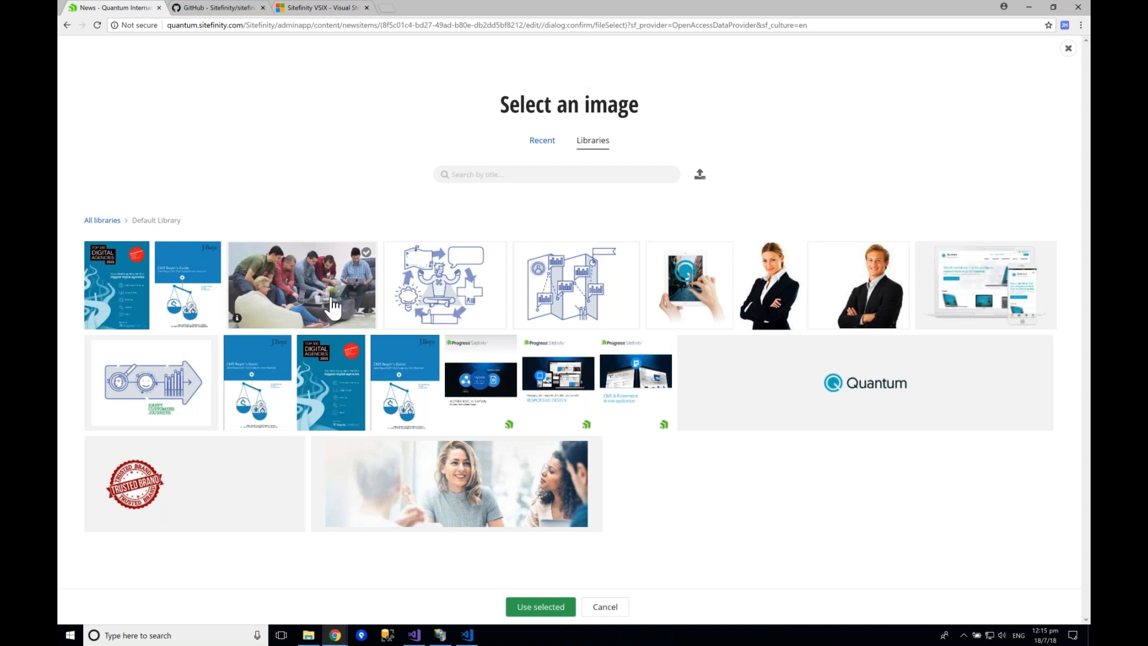
left_click(356, 303)
left_click(540, 606)
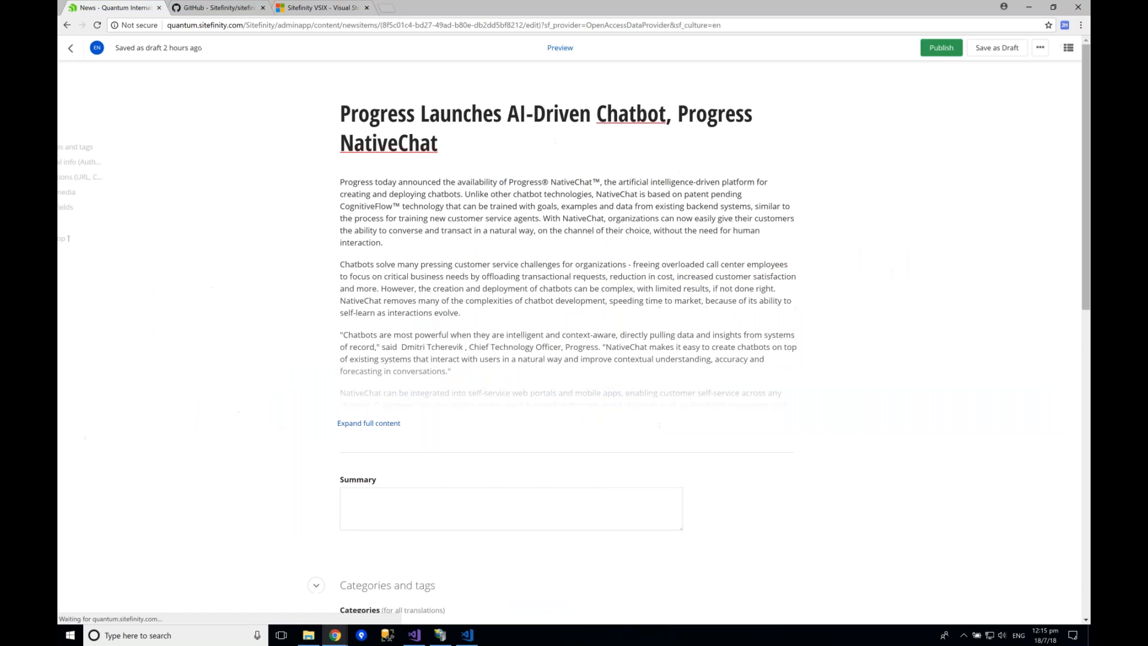
scroll(292, 487, "down", 13)
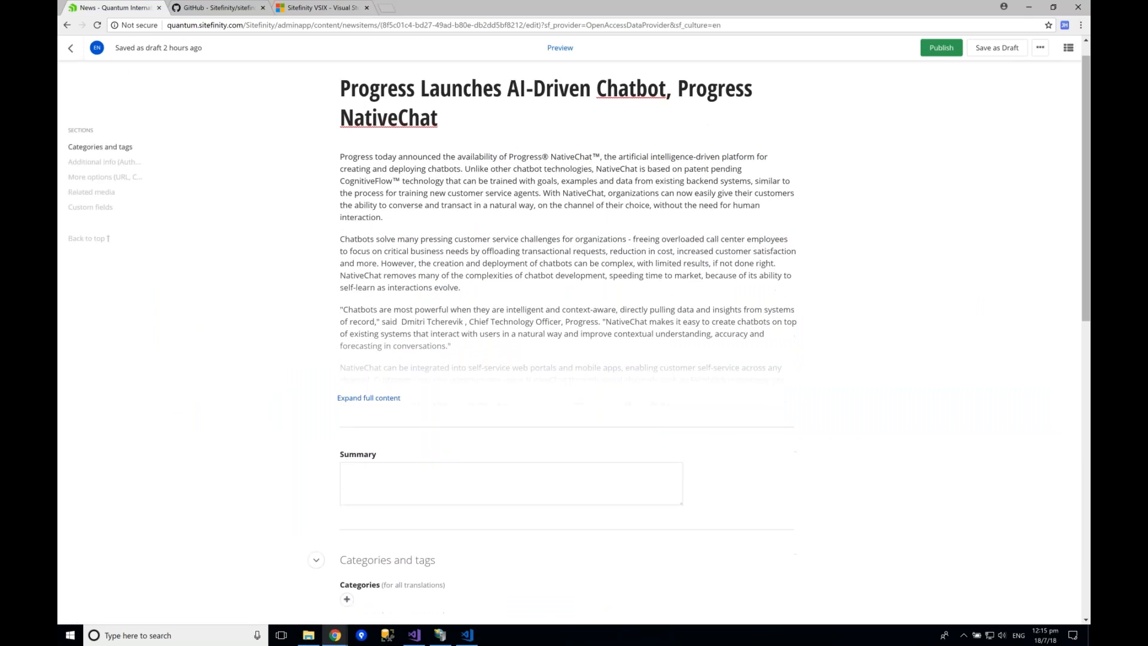
scroll(292, 479, "down", 1)
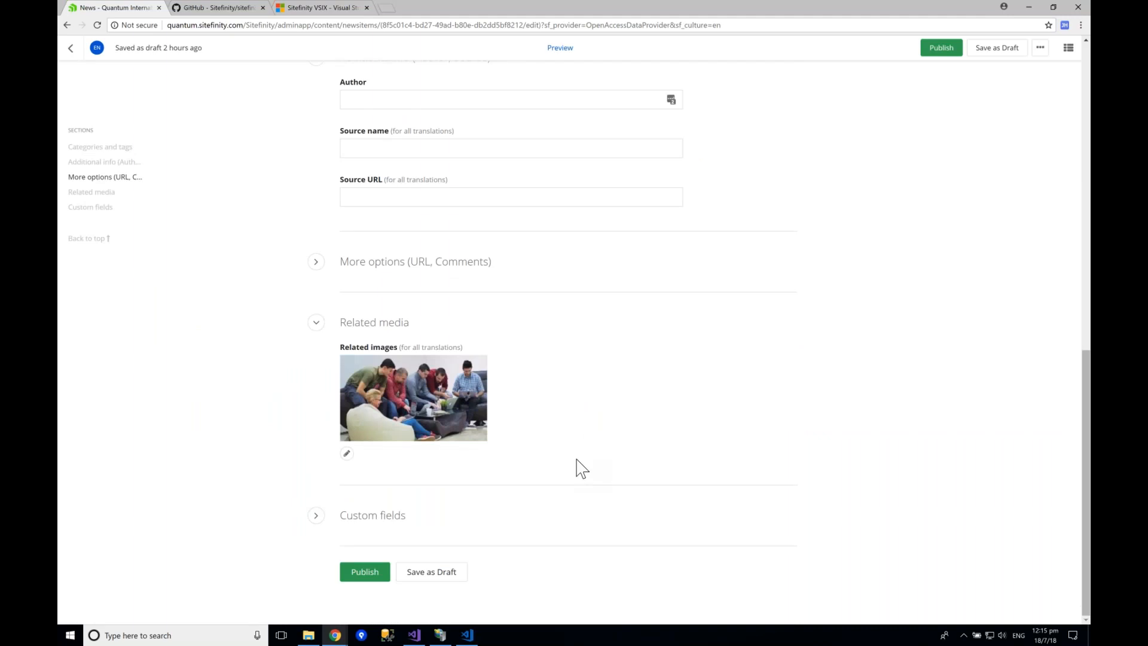
- Return to the main content of the news item and open its full body text for editing
scroll(568, 445, "up", 1)
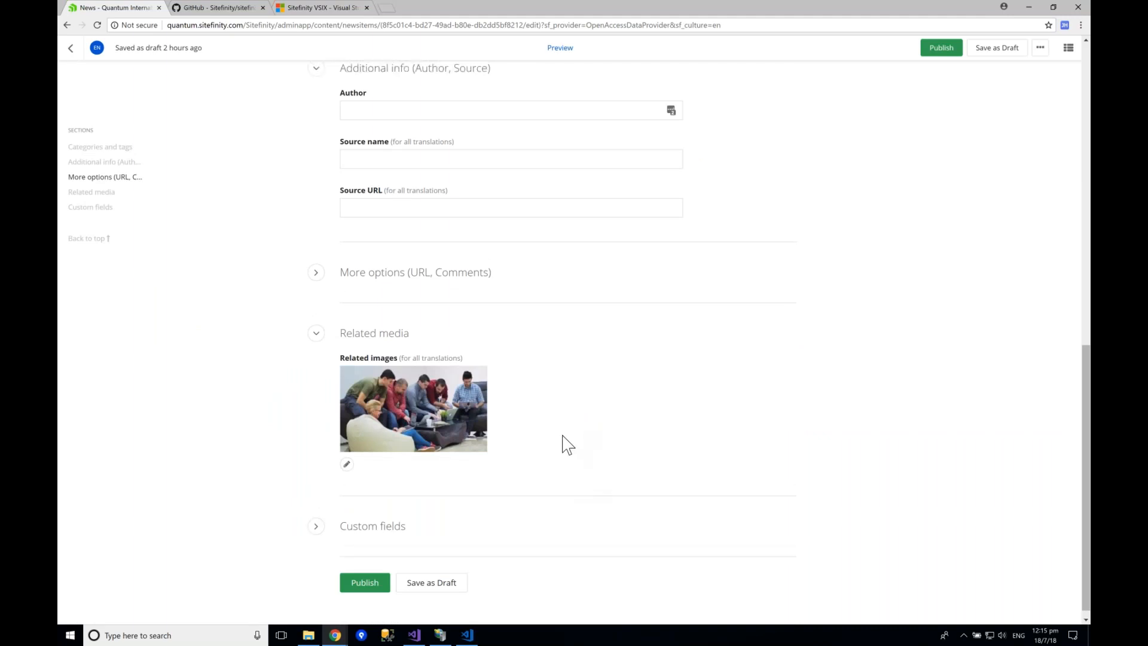
scroll(565, 444, "up", 10)
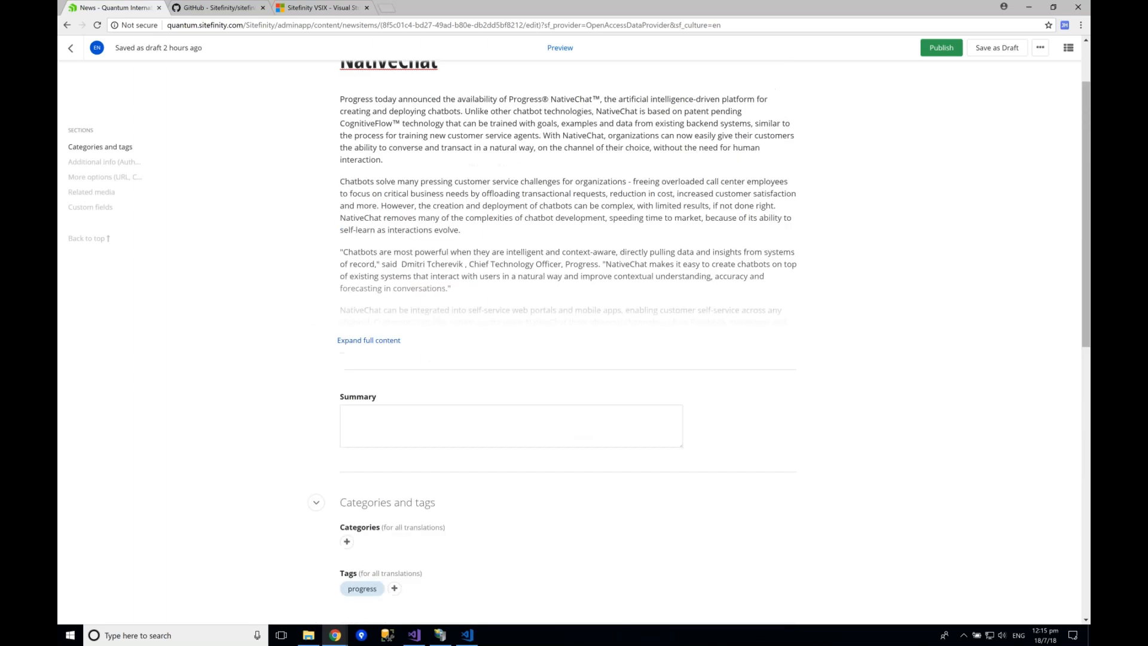
scroll(565, 444, "up", 2)
left_click(545, 269)
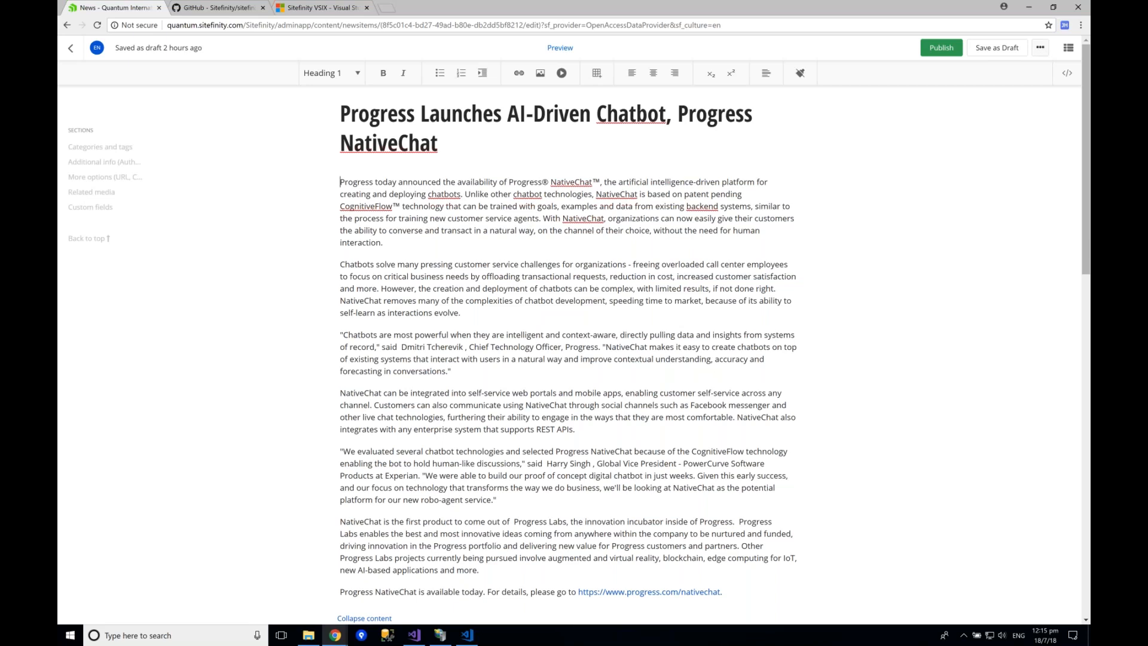
- Search the other news for "nativescript", discard the unsaved changes and view the Open Source Code Samples and Key-Value Local Storage items
left_click(1068, 52)
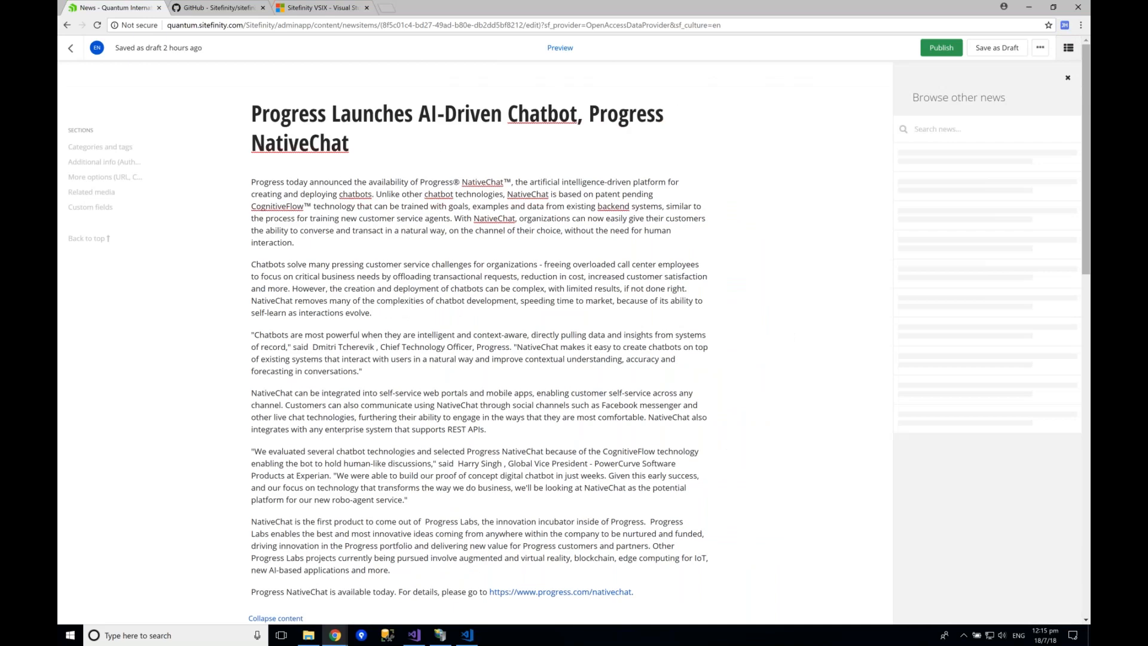
type("nativescript")
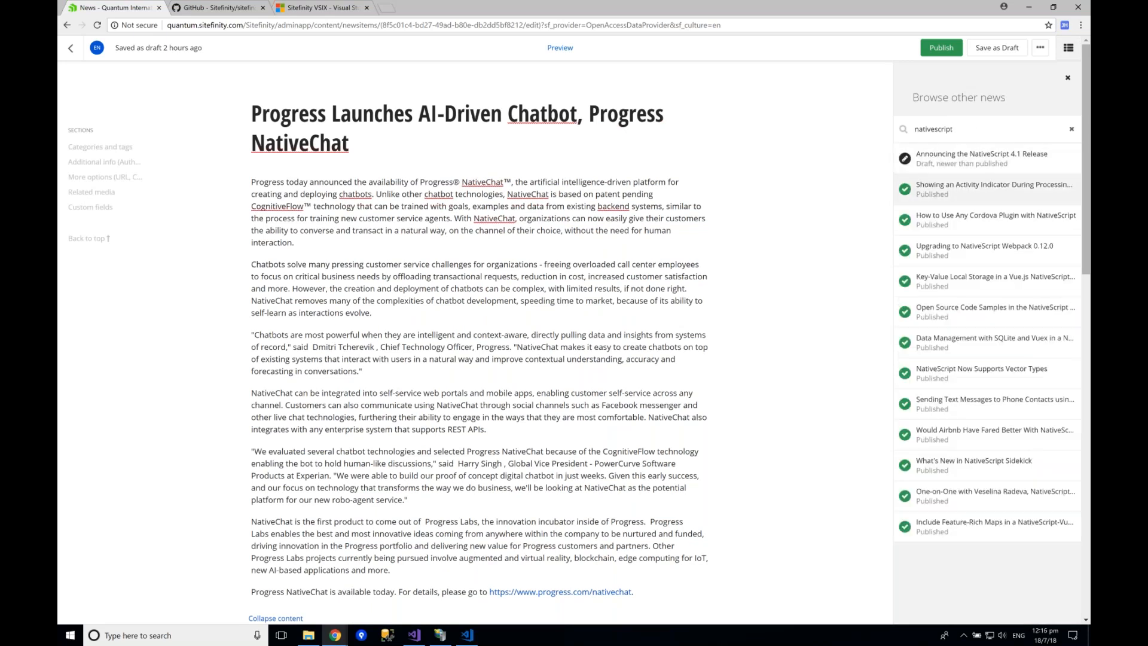
left_click(969, 312)
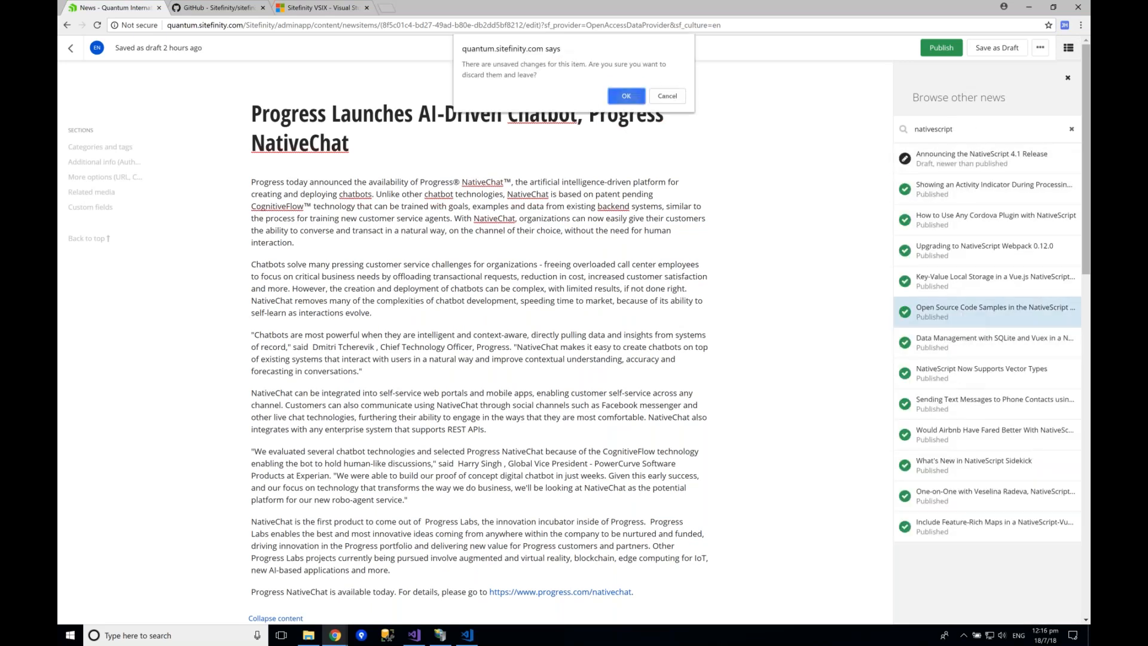
key("Return")
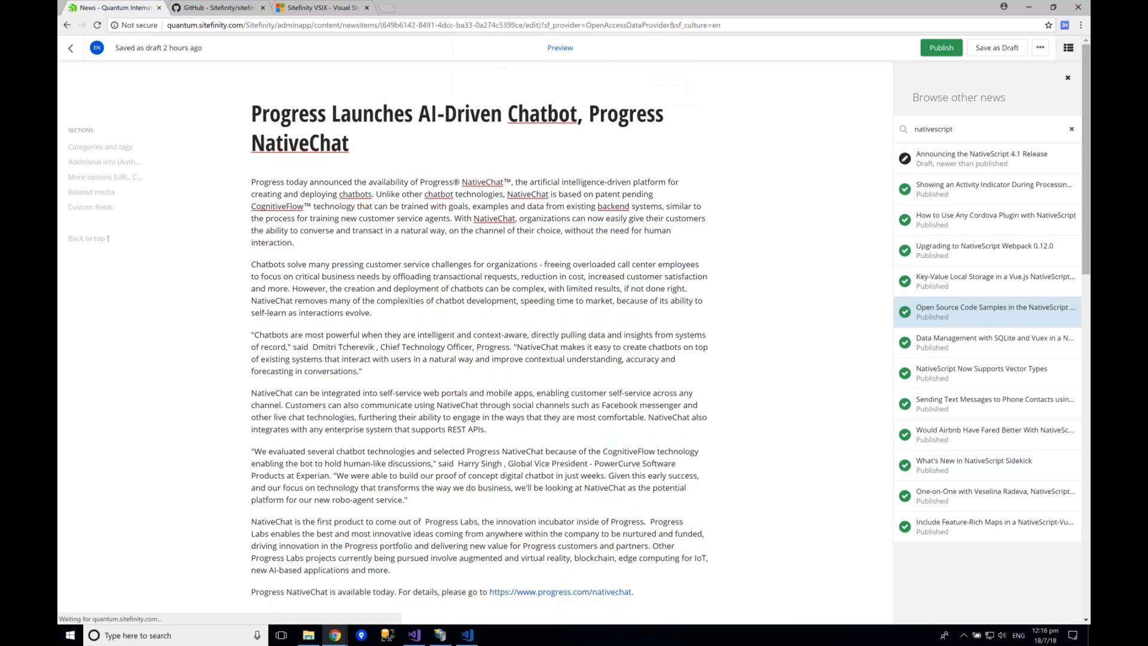
left_click(929, 292)
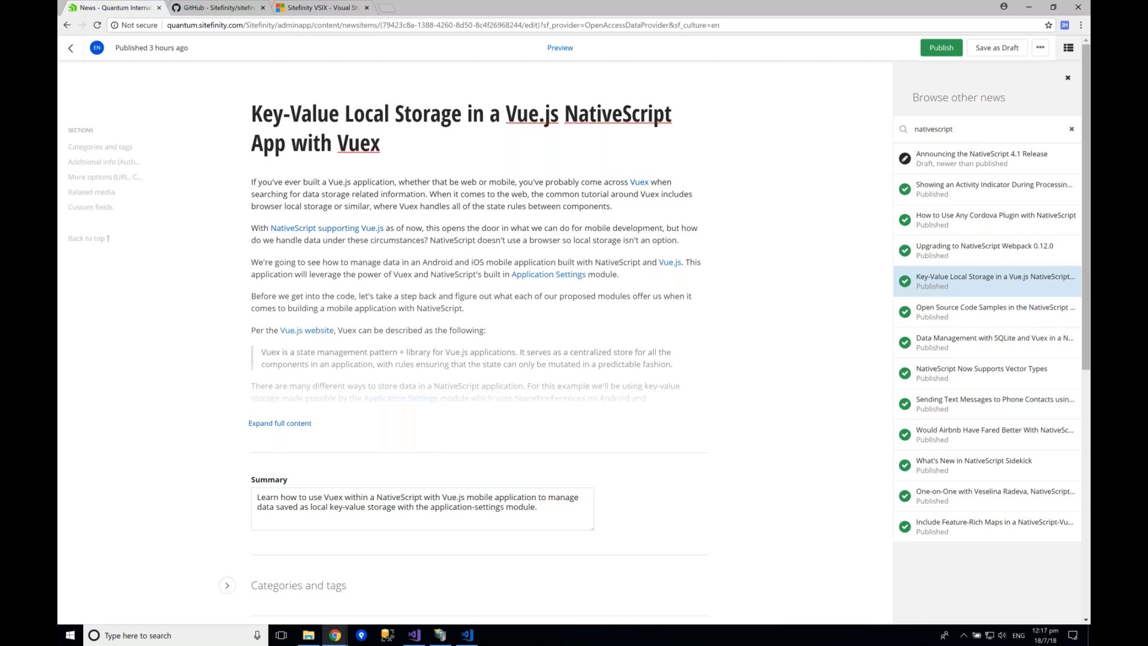
- Save the "Upgrading to NativeScript Webpack 0.12.0" news item as a draft and publish it
left_click(933, 251)
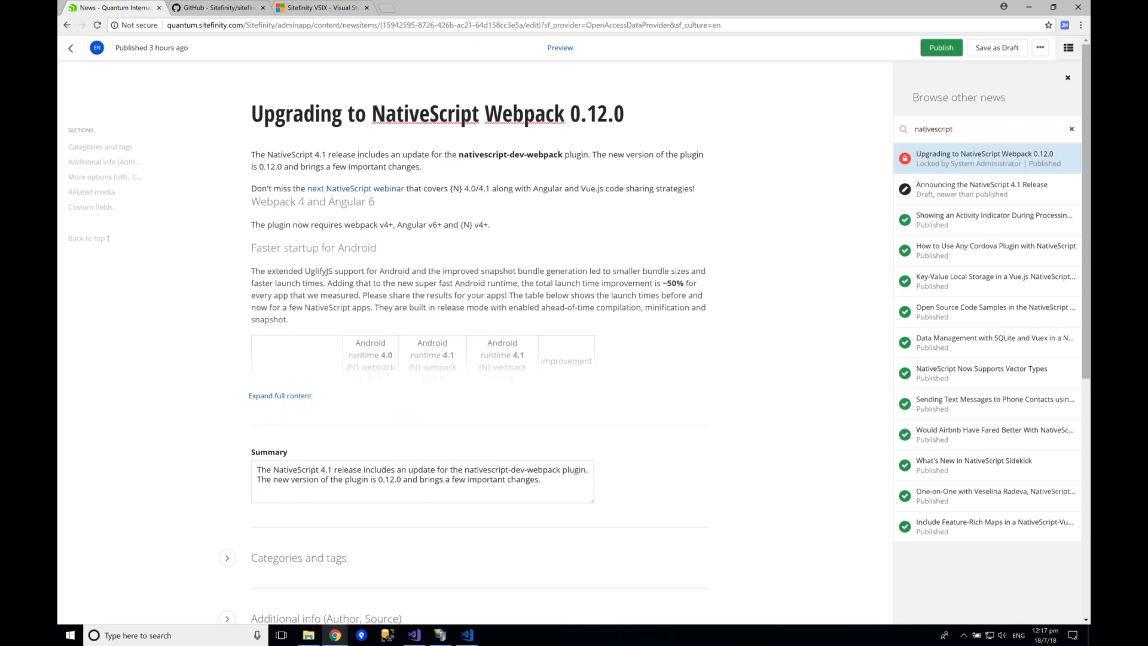
left_click(997, 48)
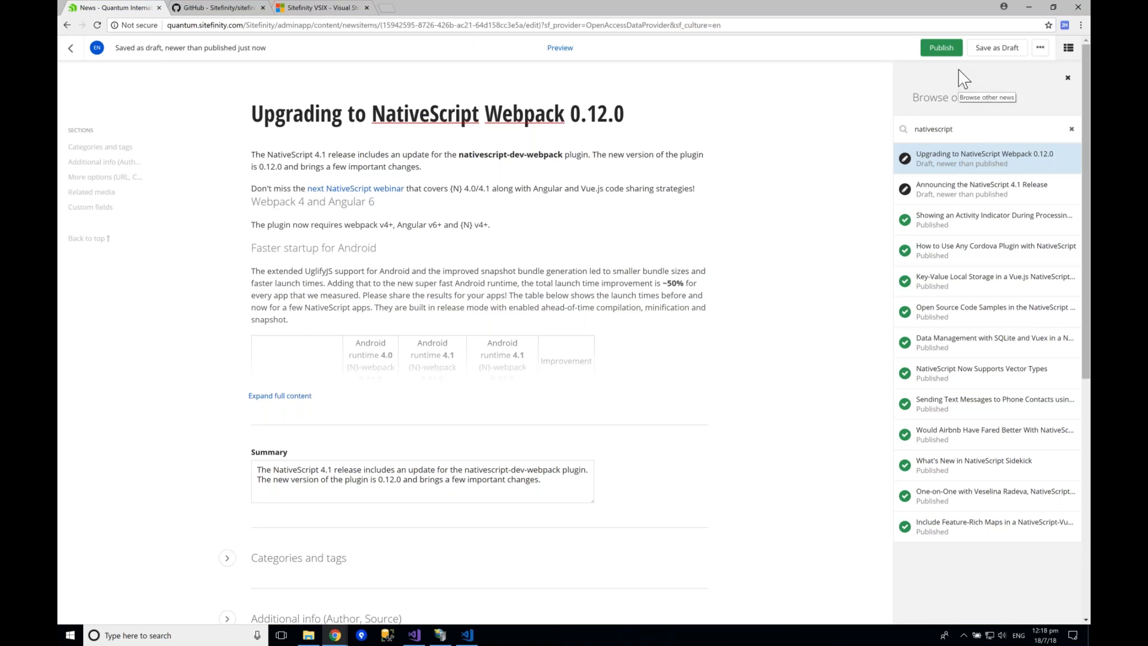
left_click(941, 48)
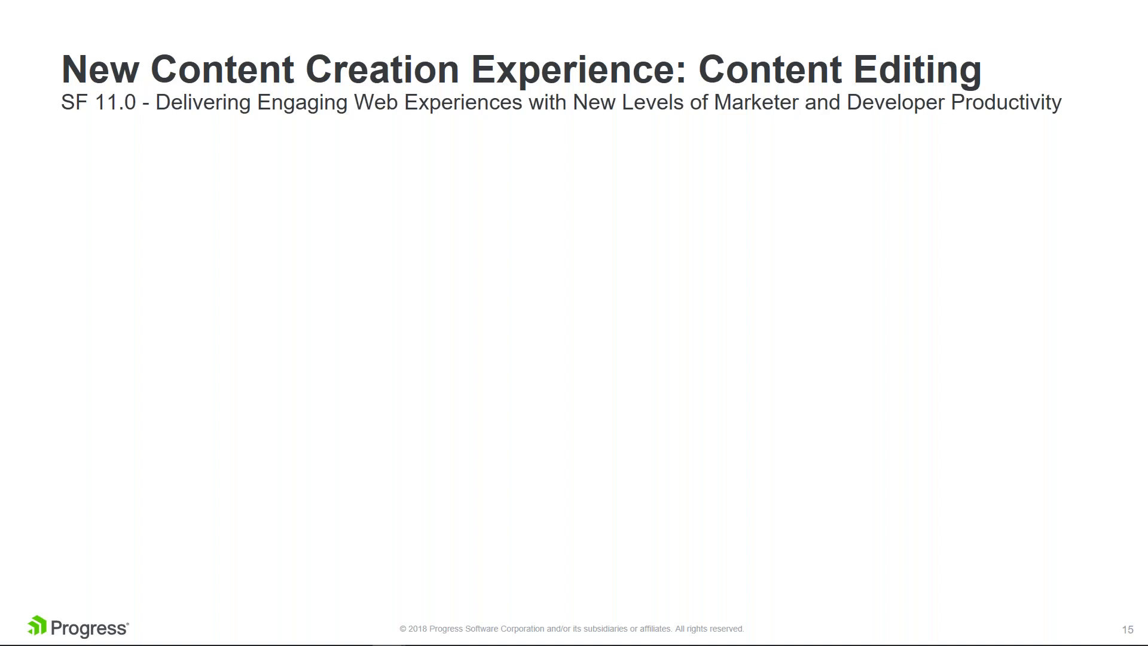
key("Right")
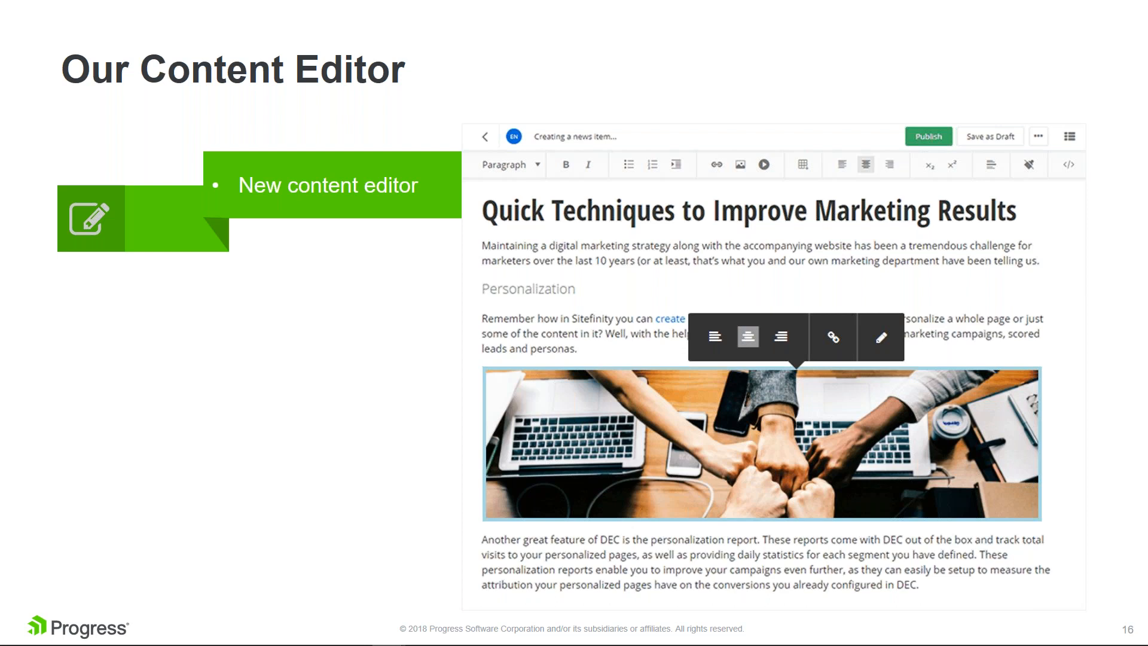
key("Right")
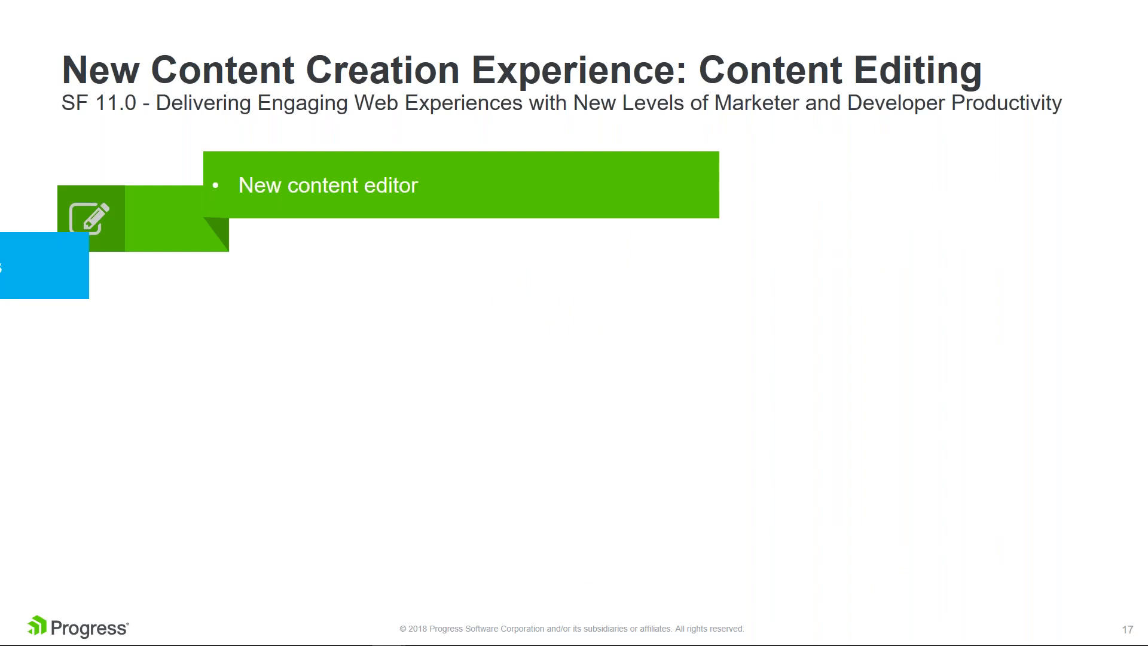
key("Right")
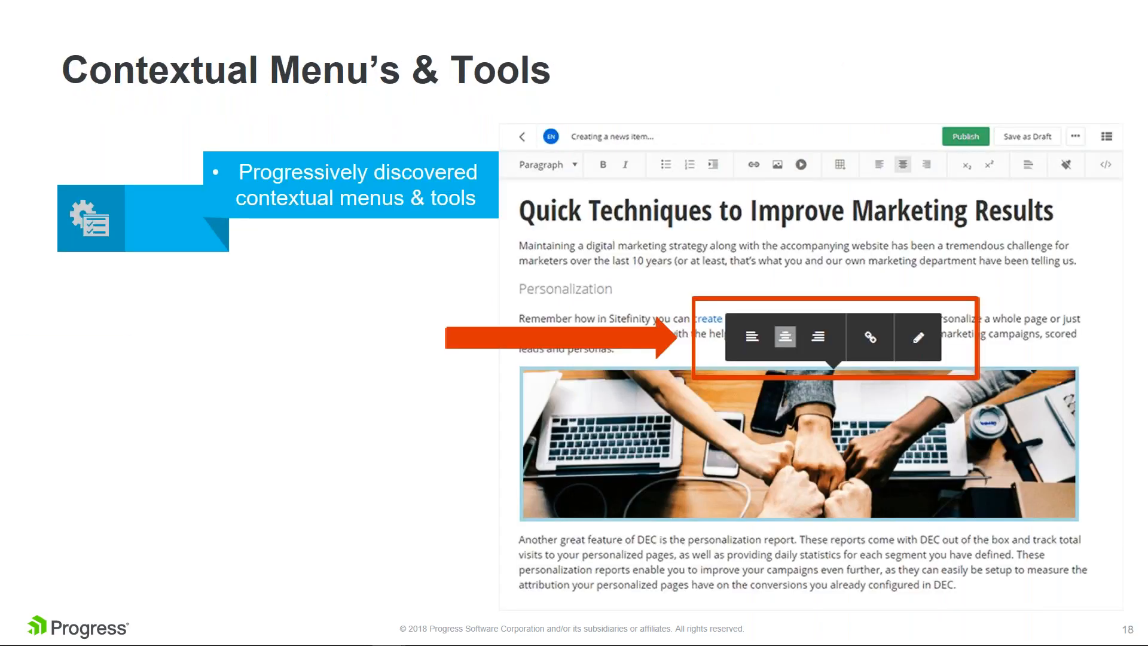
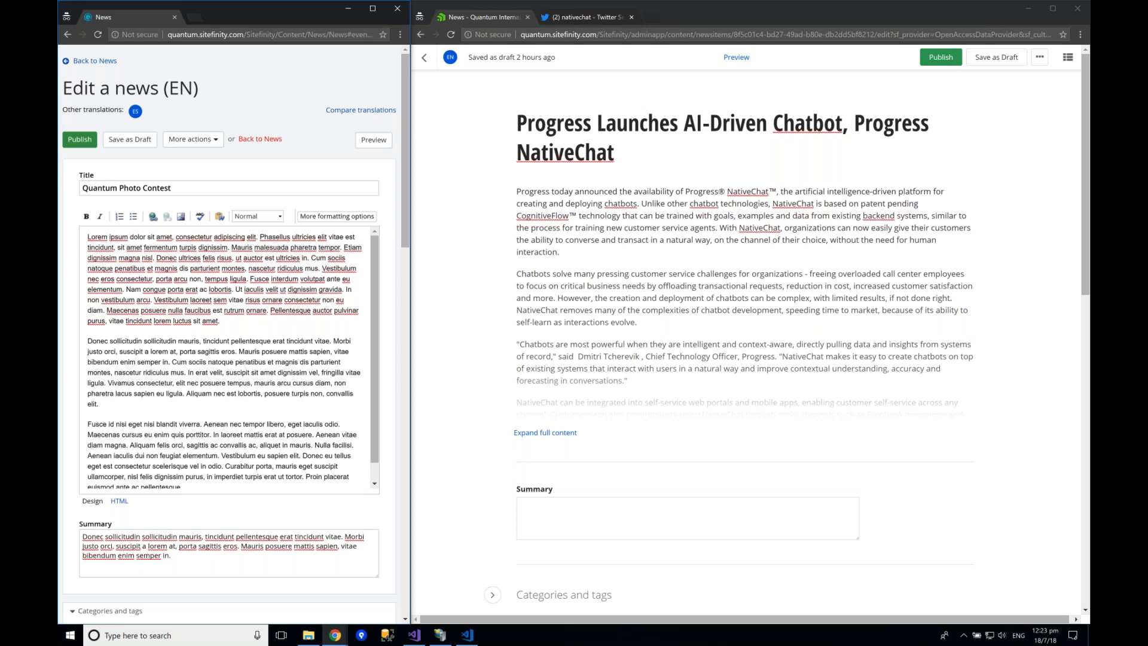
- Look through the Quantum Photo Contest body text in the old editor, and expand the full content of the chatbot news item
left_click(230, 339)
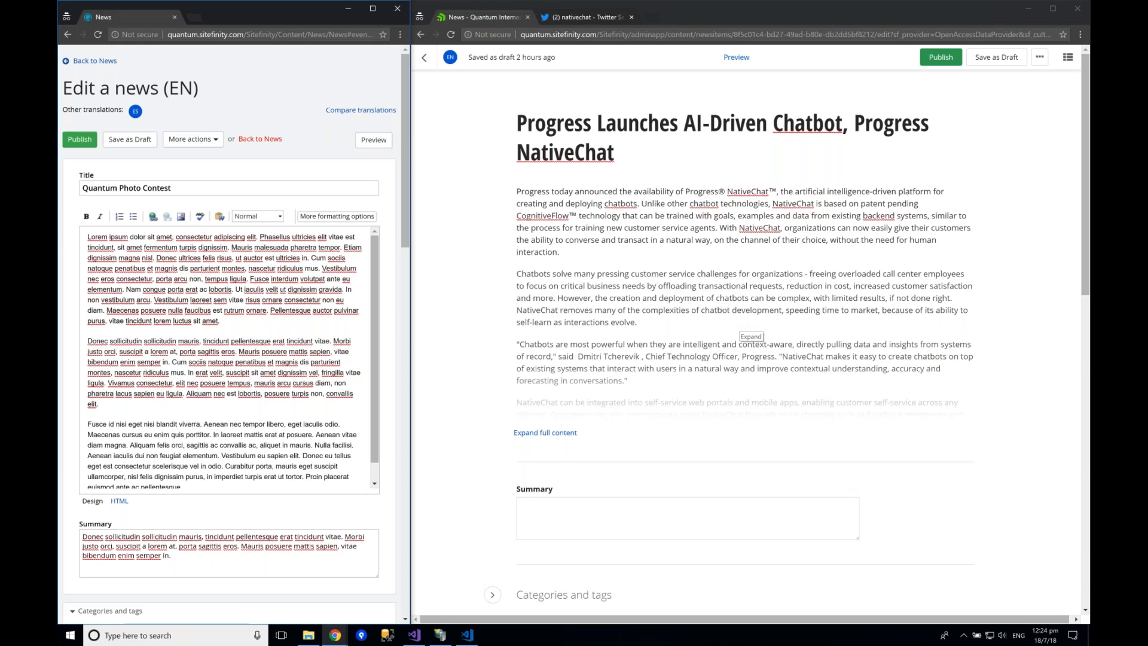
scroll(377, 472, "down", 1)
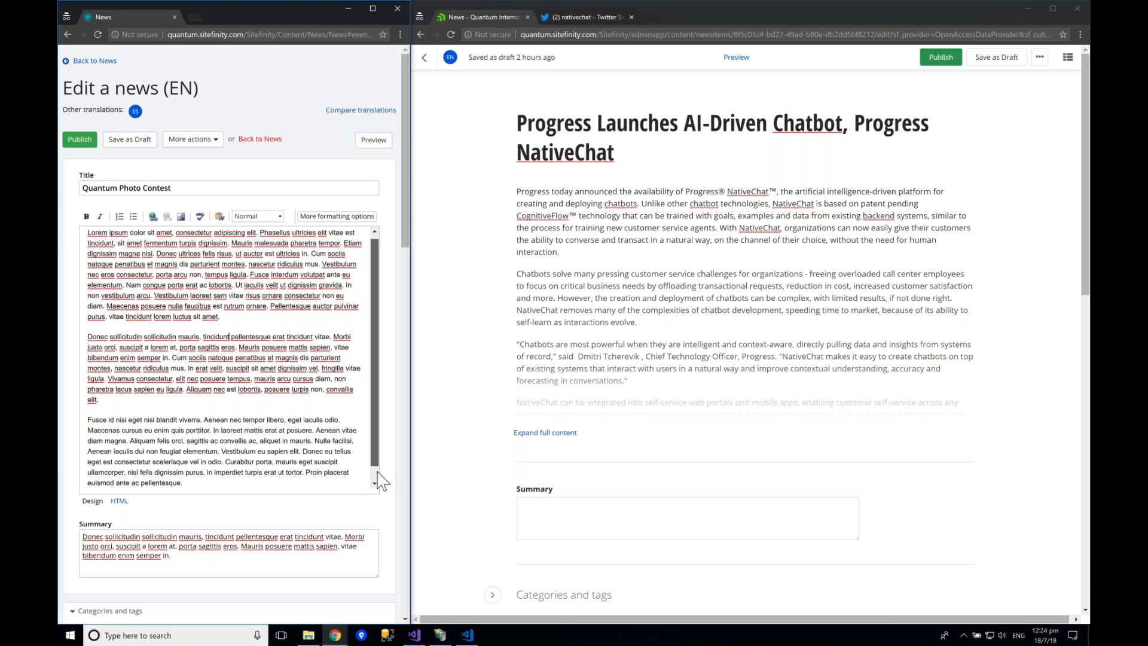
scroll(378, 473, "down", 1)
scroll(381, 483, "up", 1)
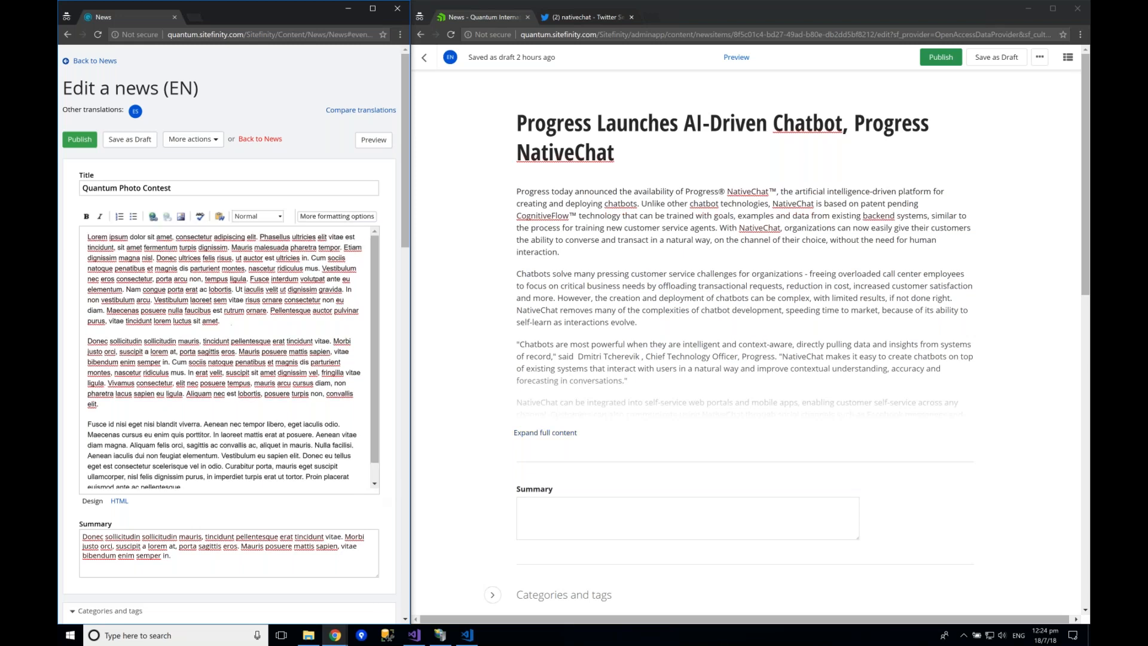
left_click(548, 434)
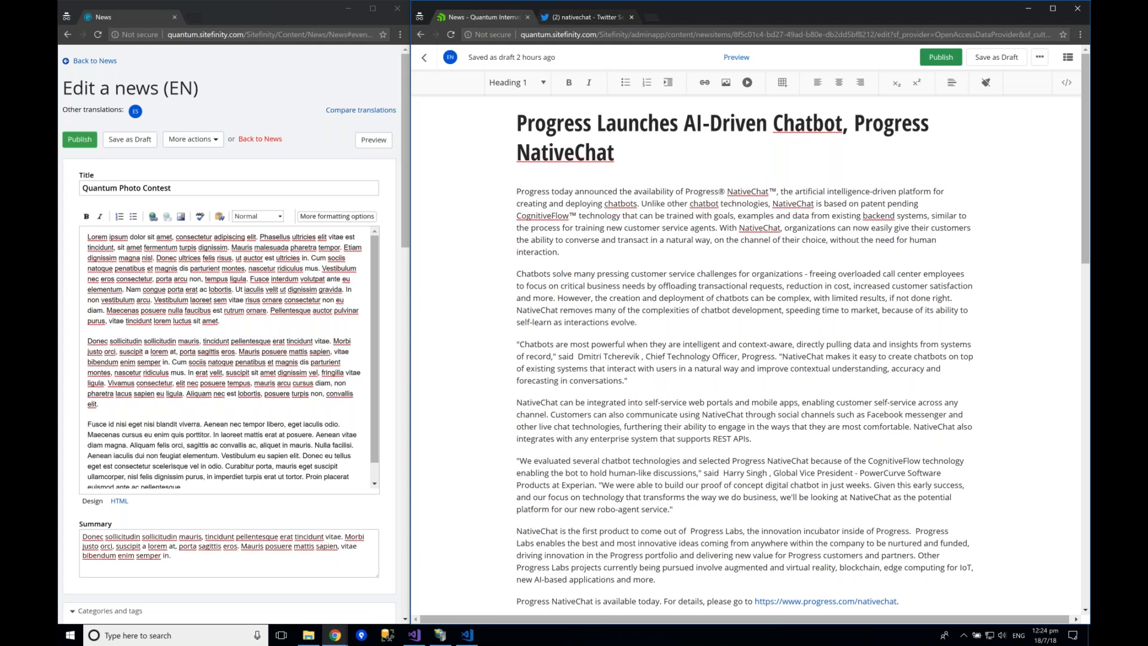
- Link "luctus sit amet" in the Quantum Photo Contest text to the site's Development page under Services
left_click(174, 320)
left_click_drag(174, 321, 218, 321)
left_click(153, 216)
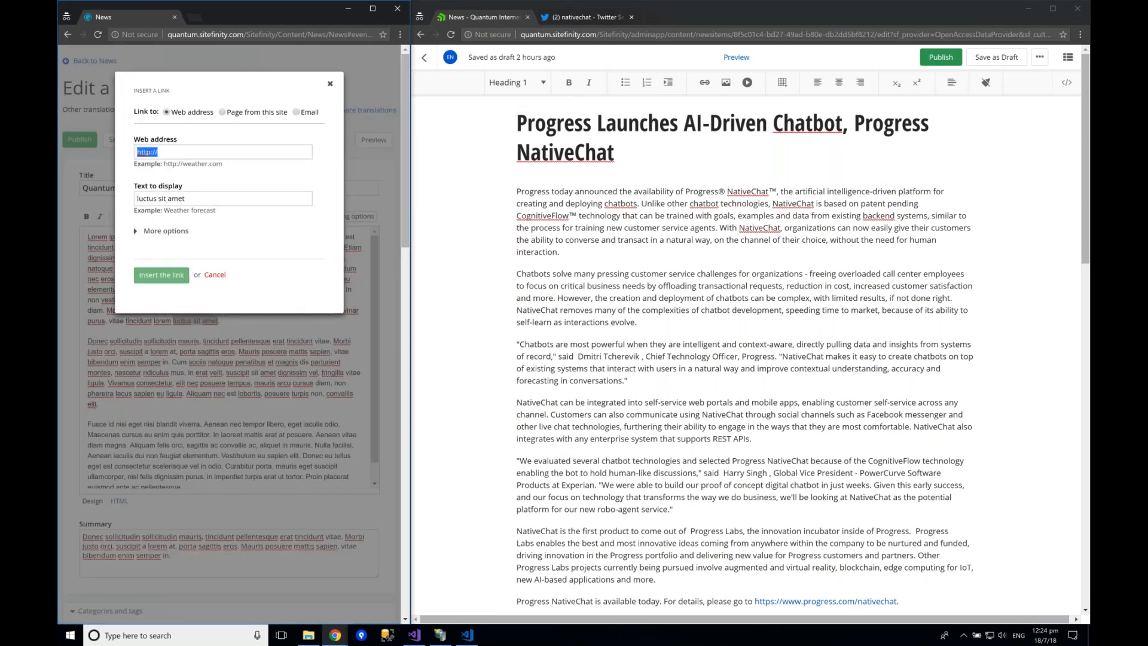
left_click(222, 112)
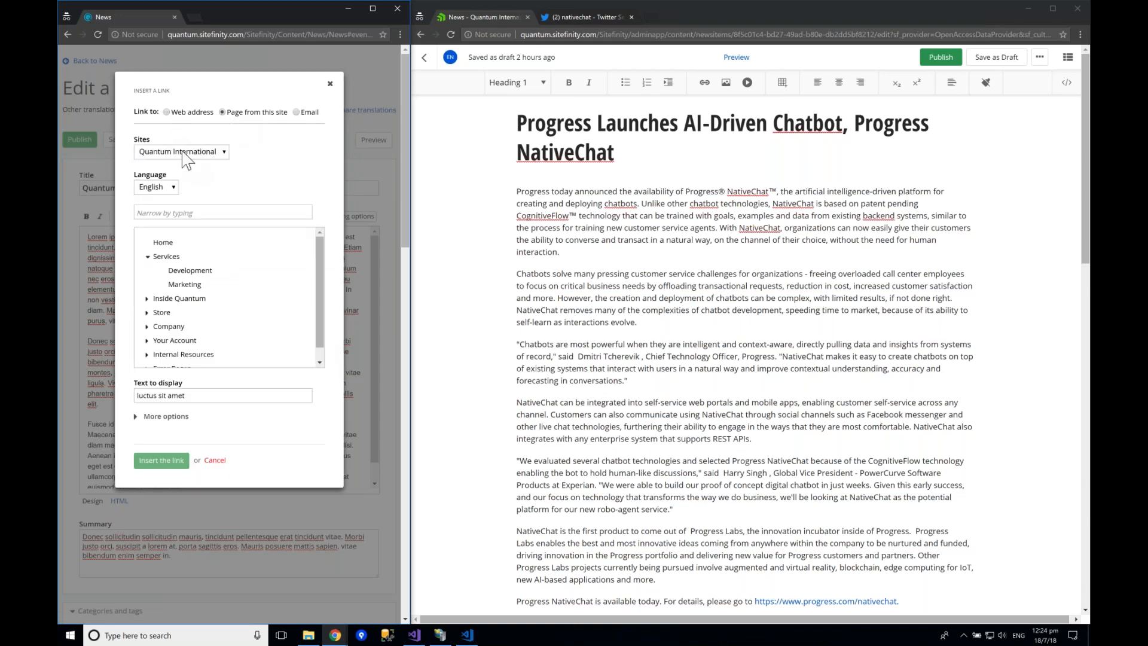
left_click(180, 152)
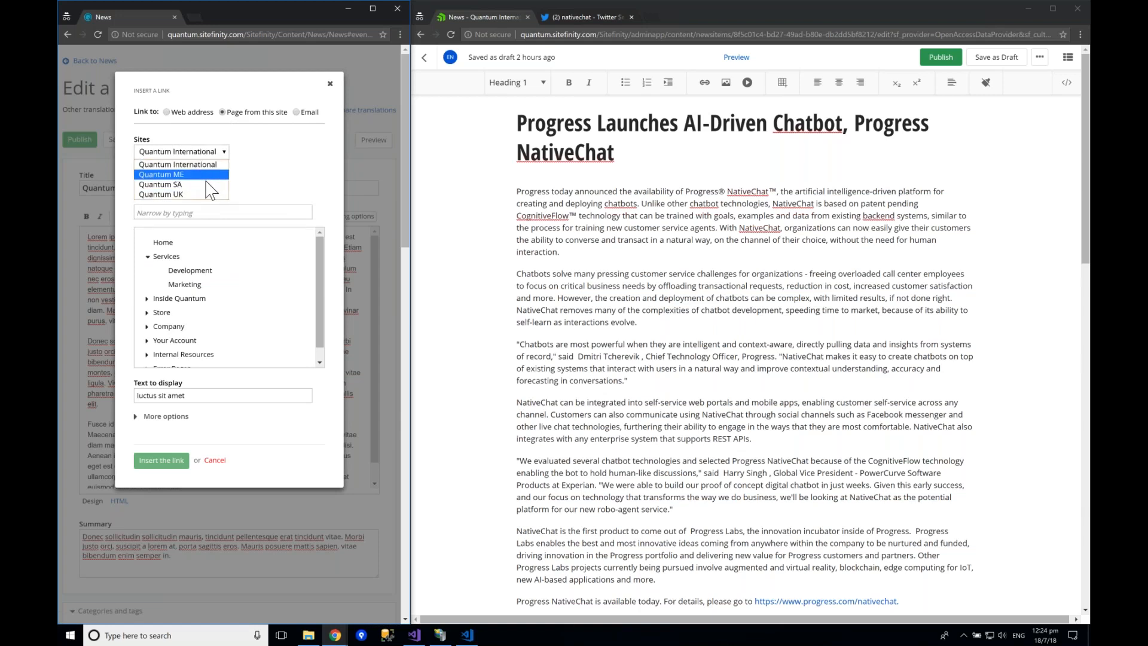
left_click(255, 182)
scroll(203, 308, "down", 1)
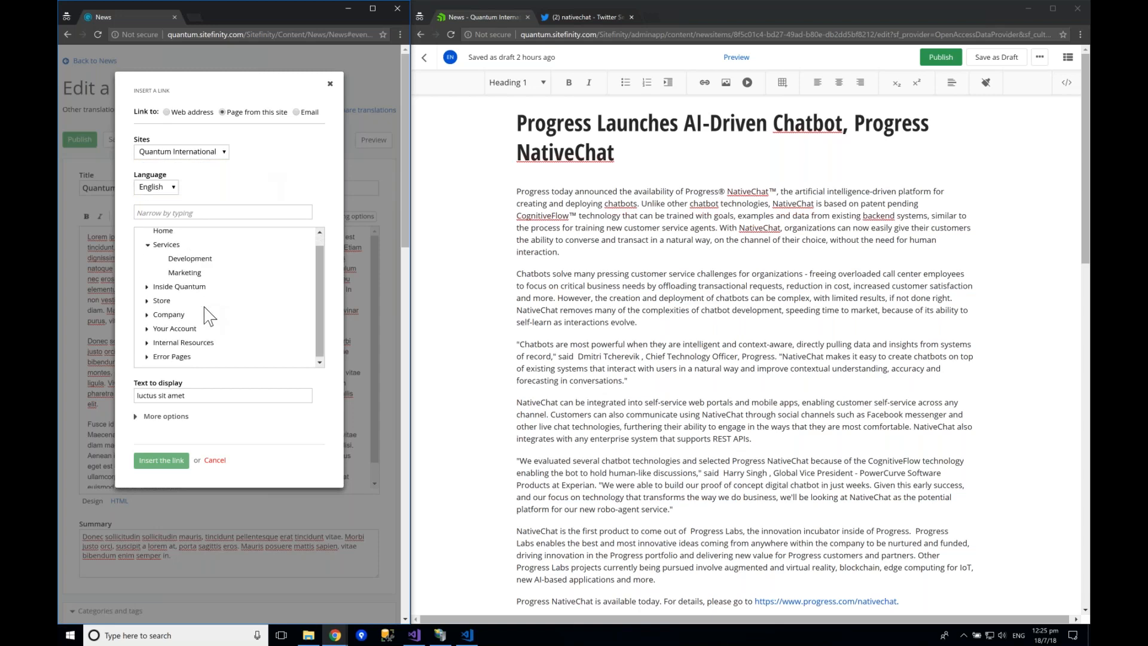
left_click(209, 257)
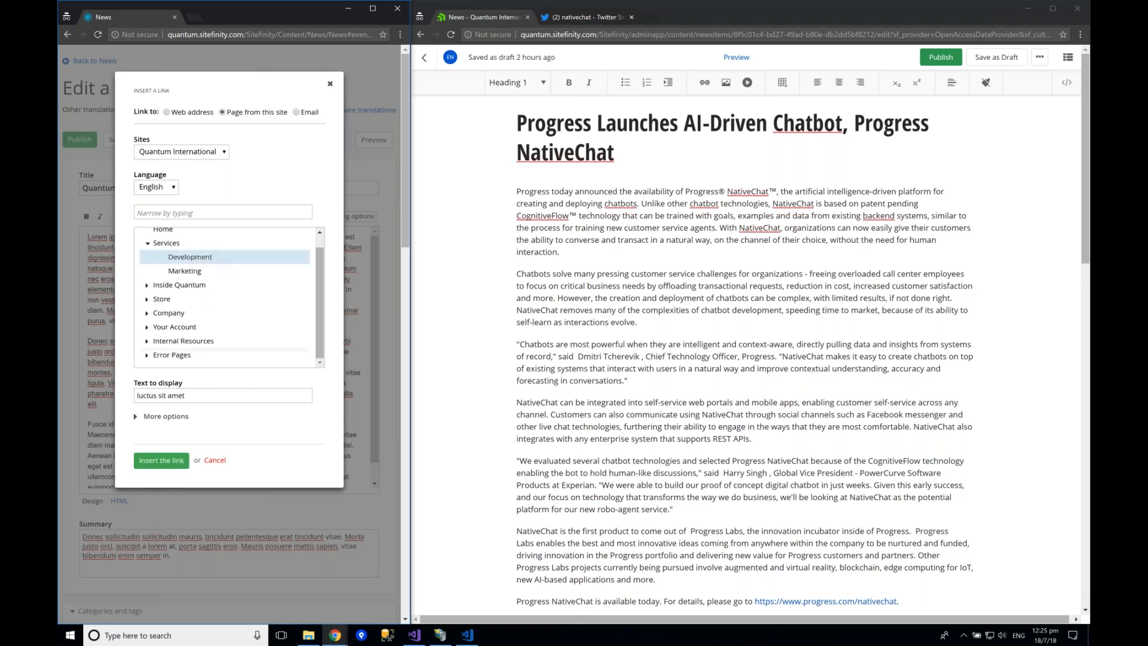
left_click(162, 460)
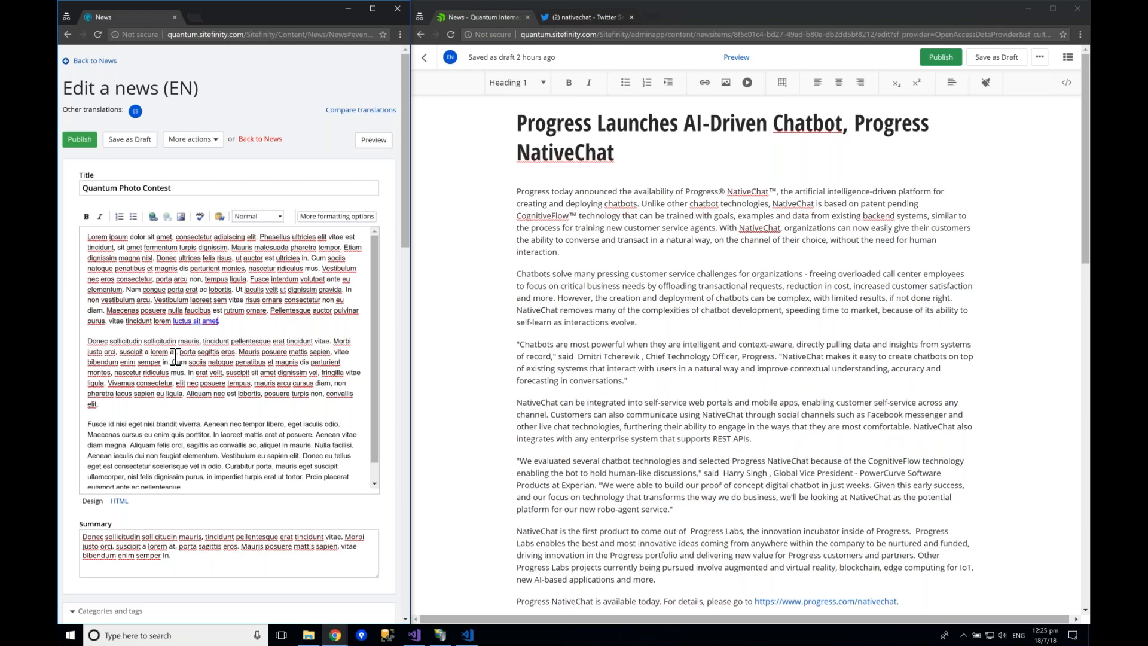
key("Left")
left_click_drag(908, 239, 558, 252)
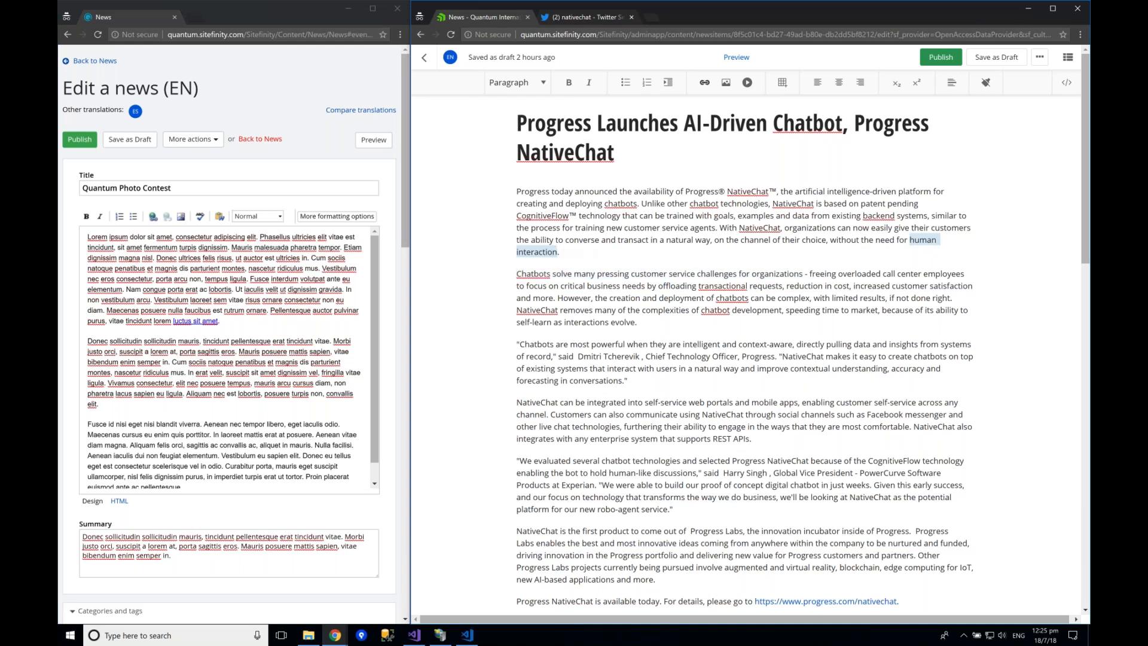
left_click(705, 82)
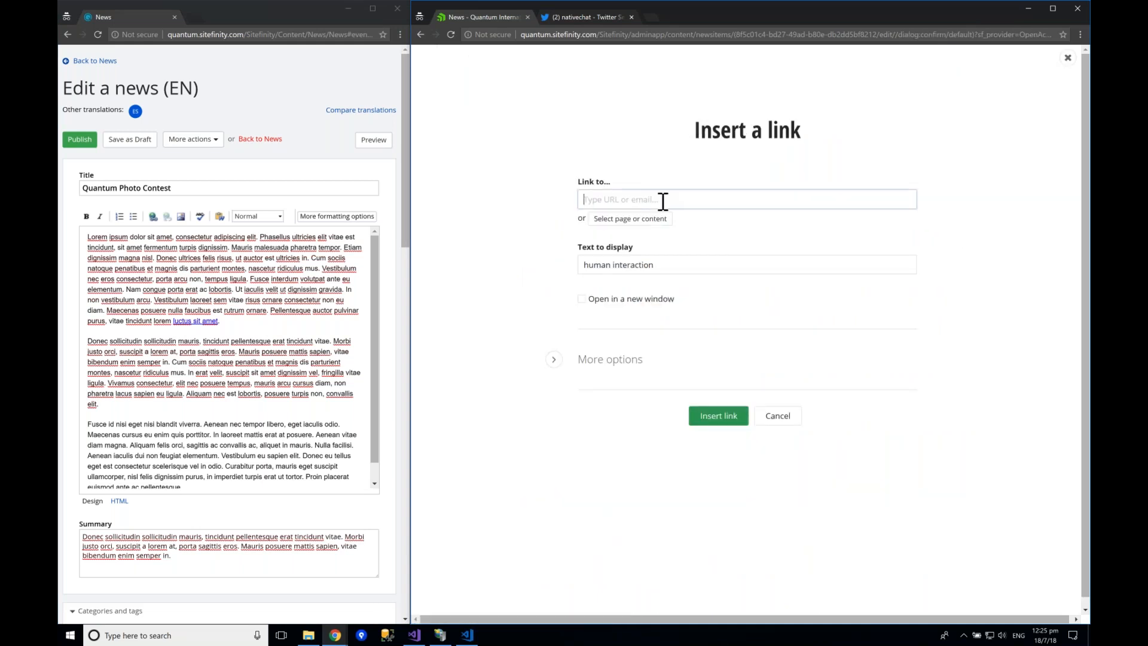
type("https://www.sitefinity.com/")
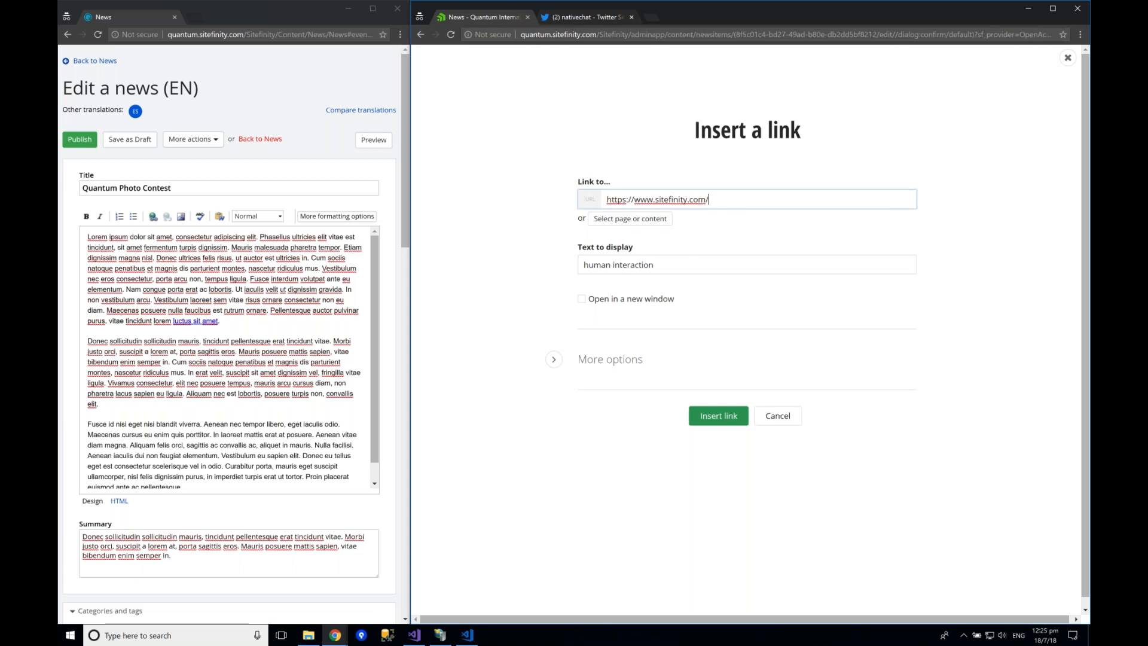
key("ctrl+a")
key("BackSpace")
- Choose a page or content item as link target: try the Development page under Services, and switch the content type to News
left_click(612, 219)
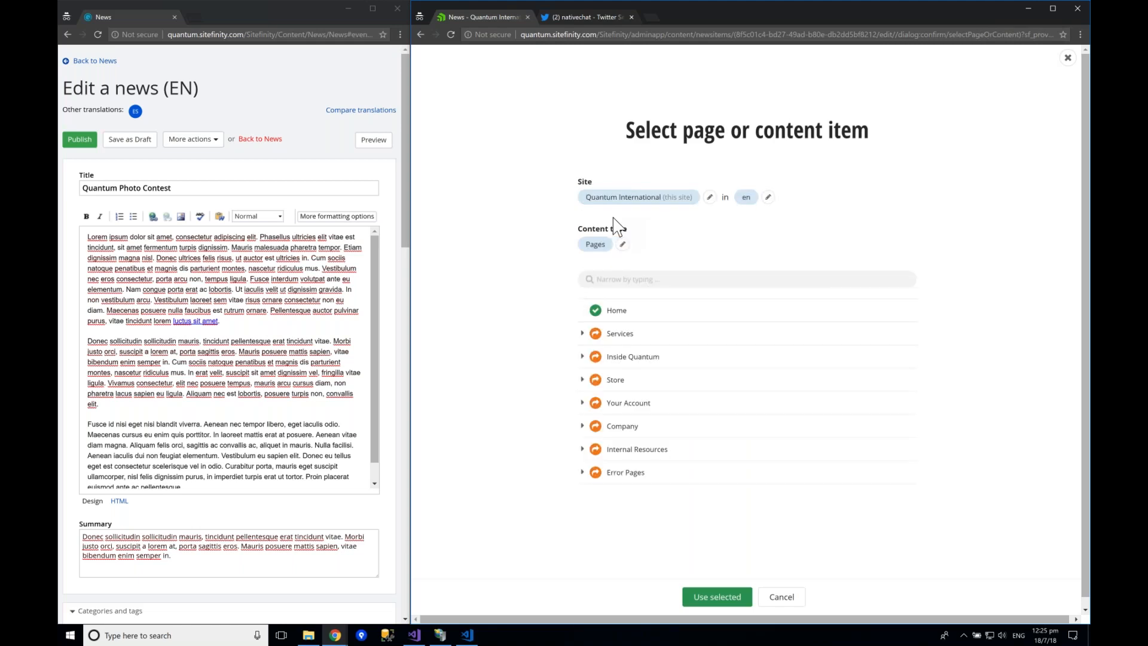
left_click(619, 333)
left_click(651, 359)
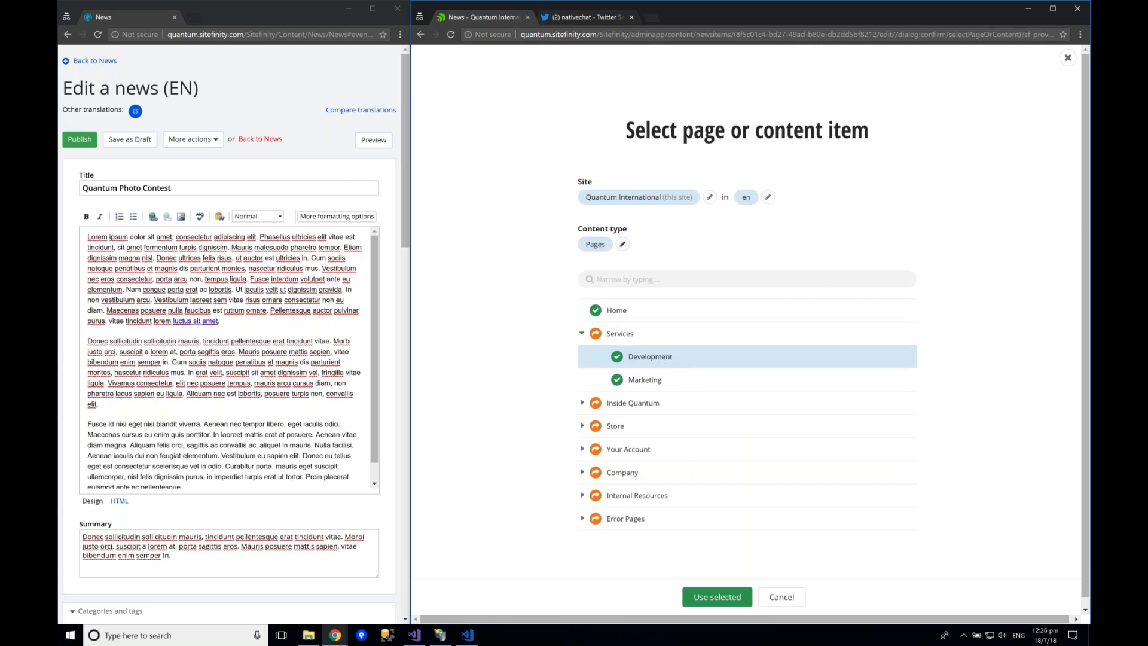
left_click(621, 244)
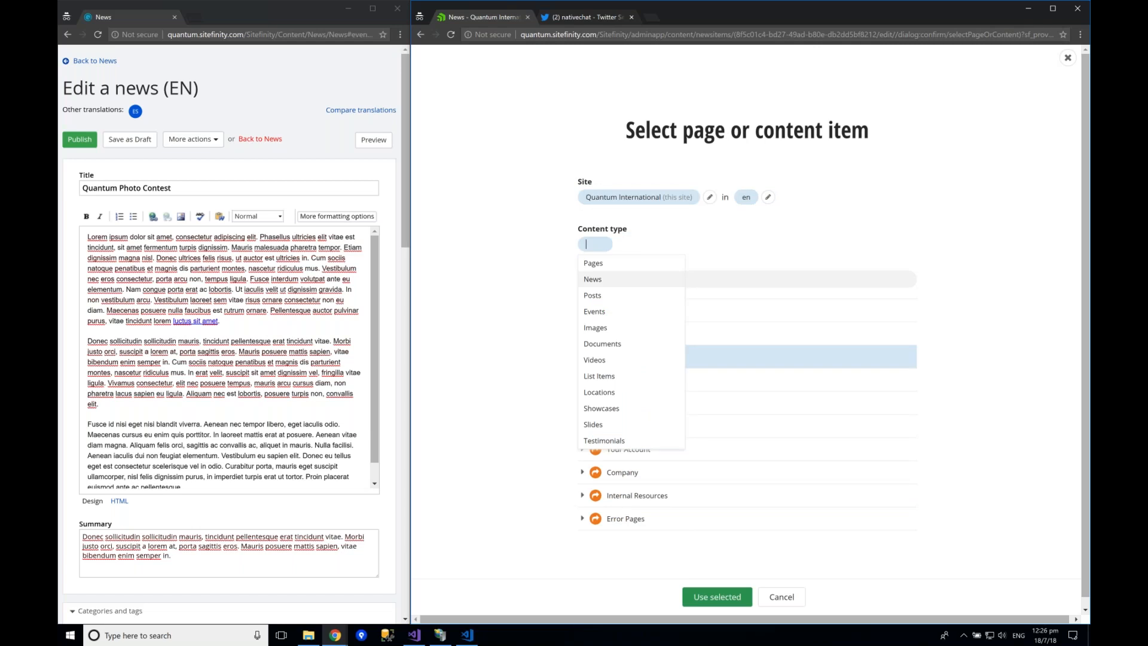
left_click(611, 281)
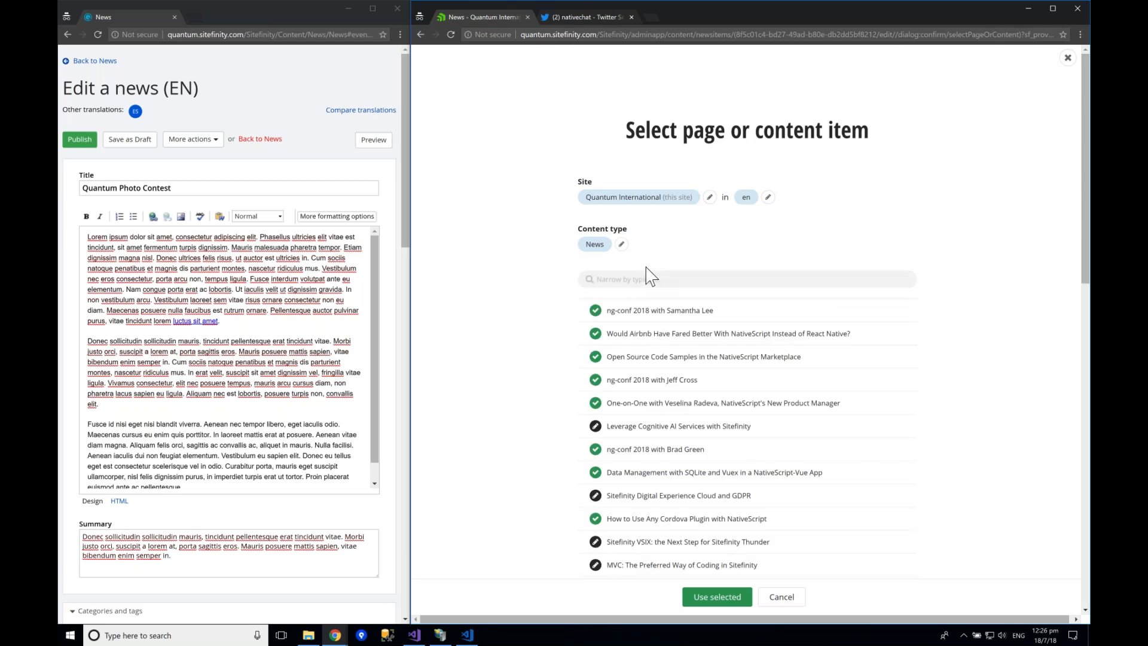
- Search the news for "nativescript", choose "How to Use Any Cordova Plugin with NativeScript" as the target and insert the link
type("nat")
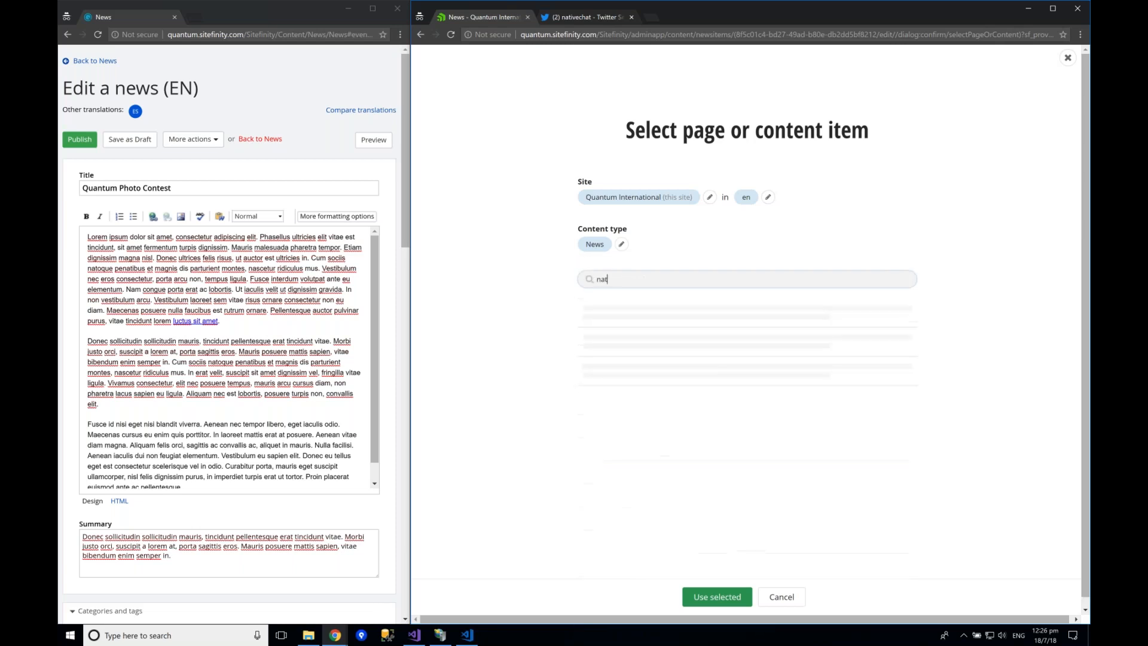
type("ivescript")
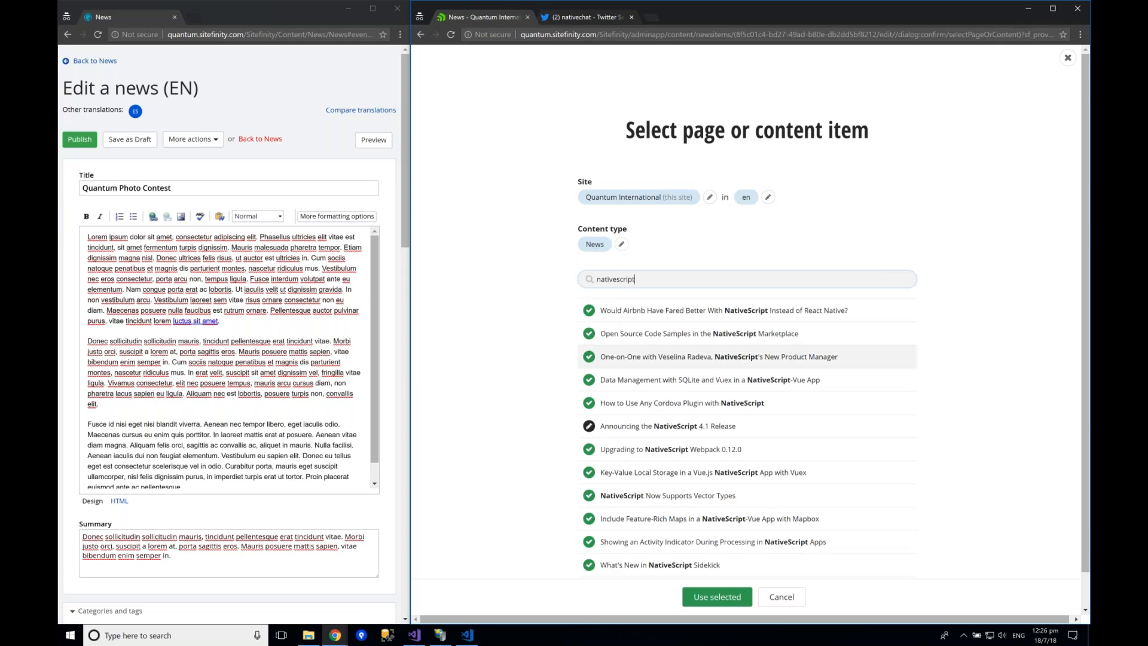
left_click(680, 404)
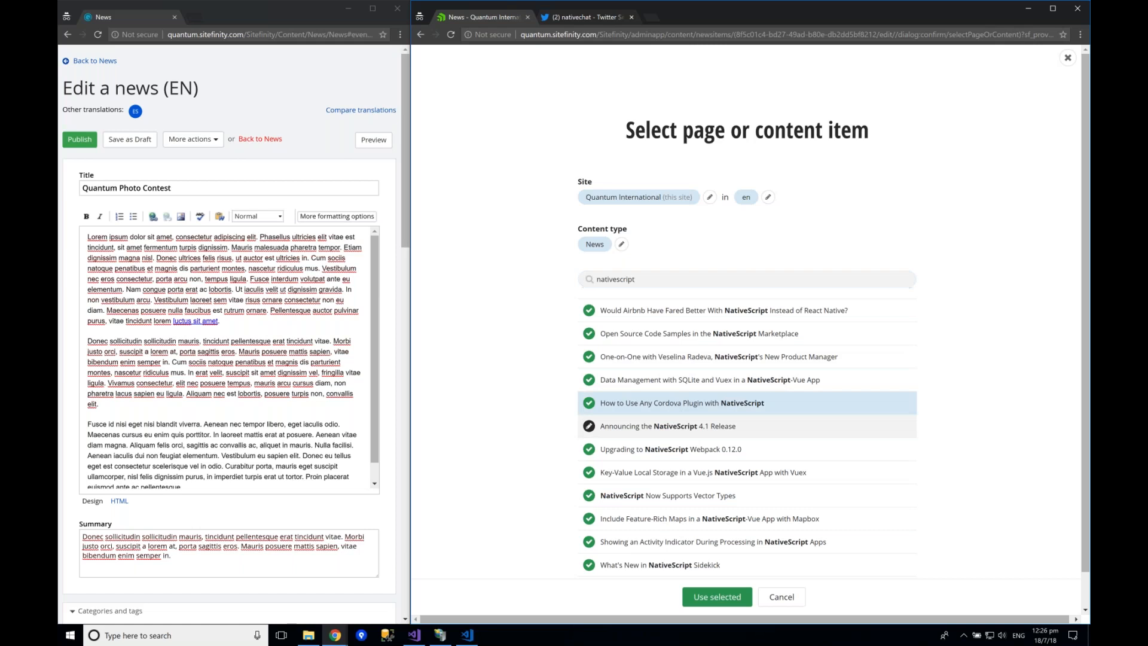
left_click(716, 596)
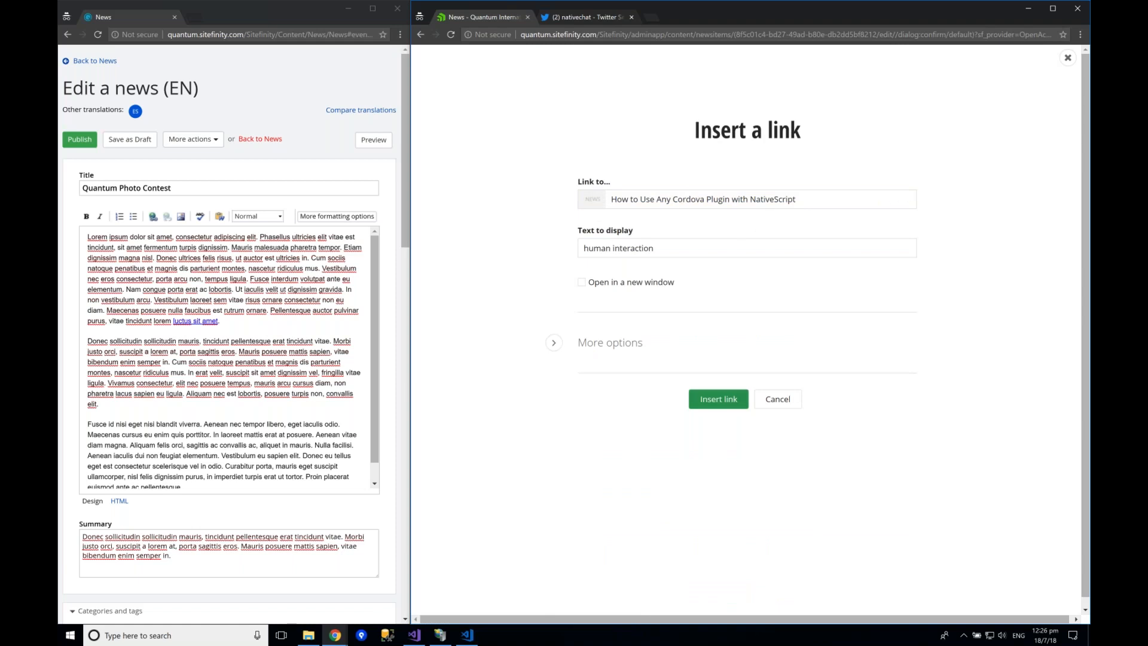
left_click(723, 400)
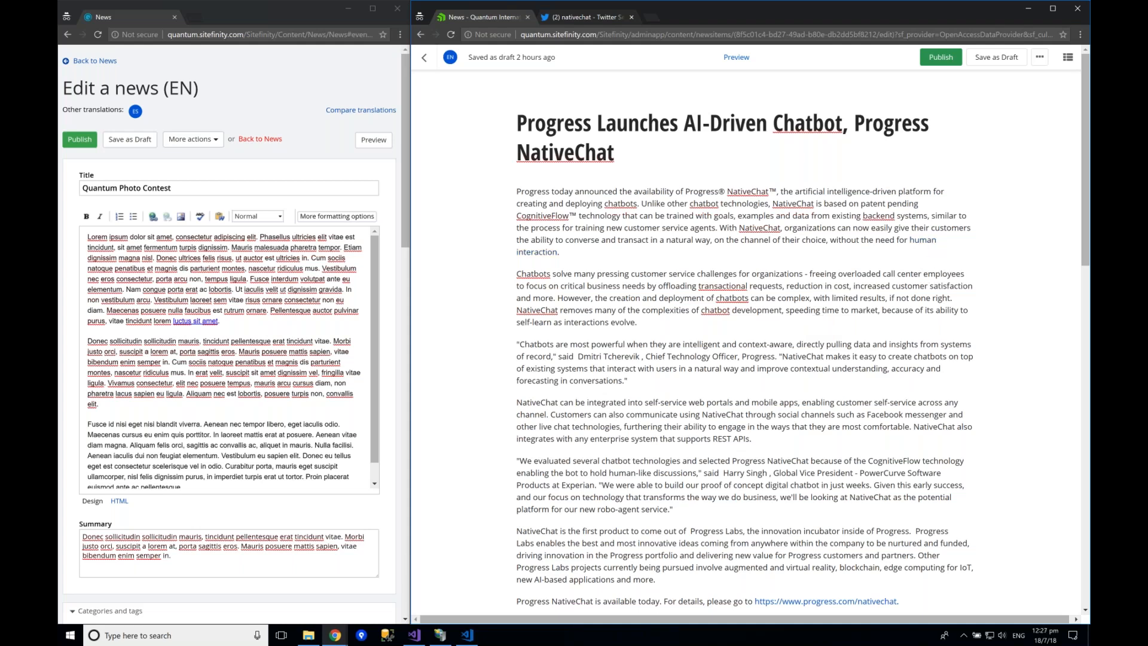
- Compare the options offered for the "human interaction" link with those for the "luctus sit amet" link in the old editor
left_click(926, 240)
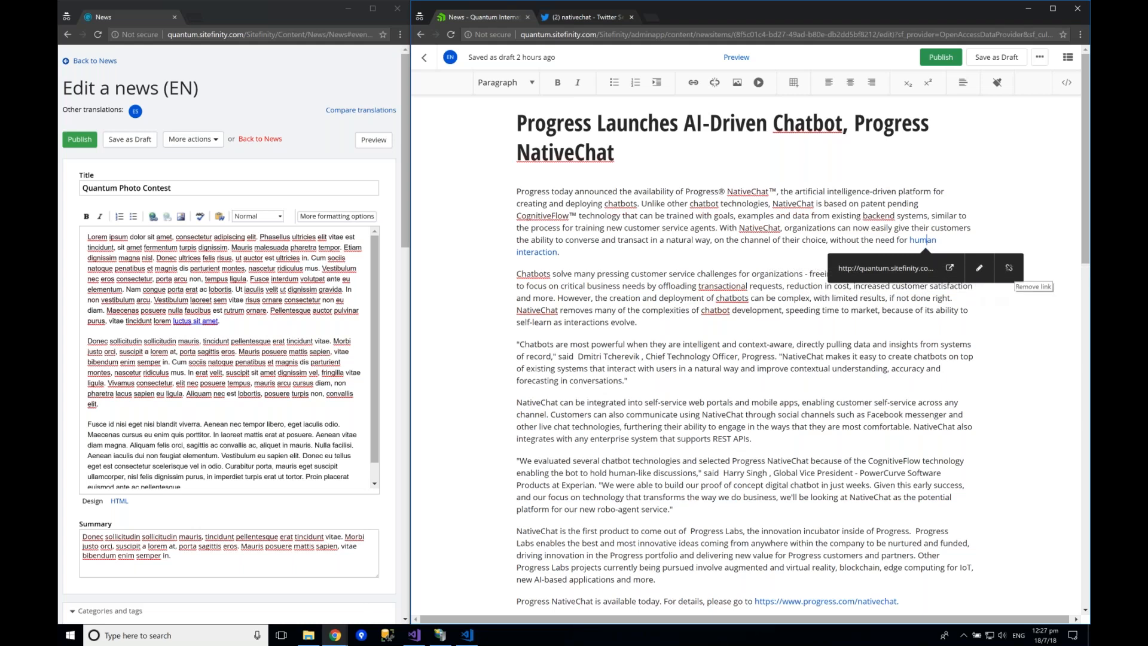
left_click(189, 336)
right_click(187, 321)
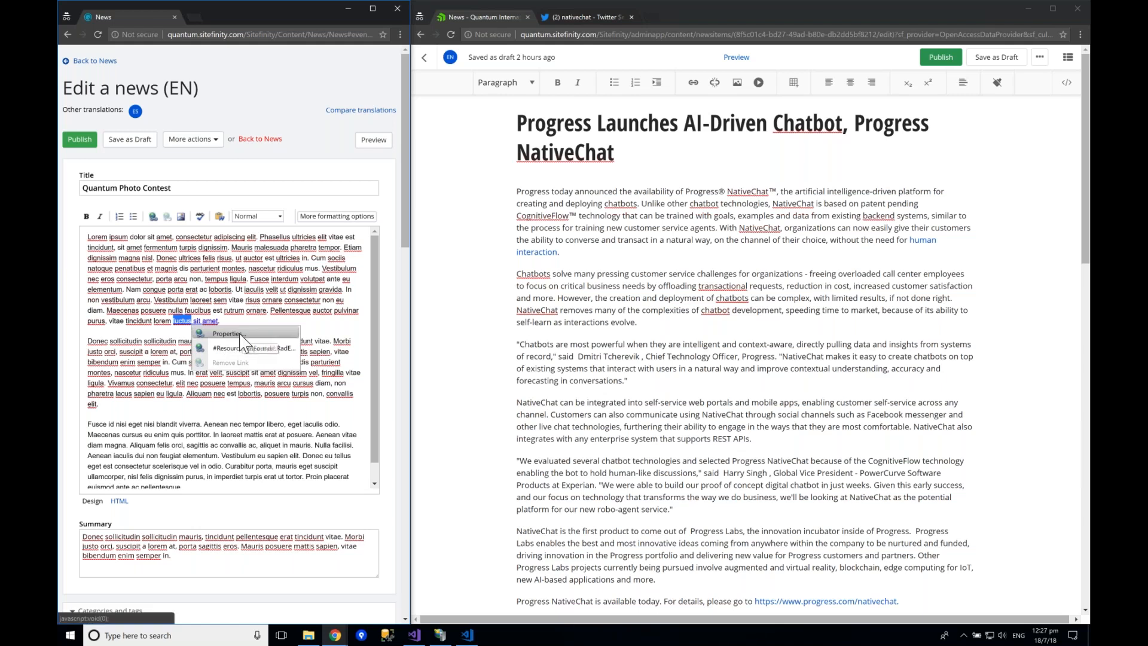
left_click(728, 252)
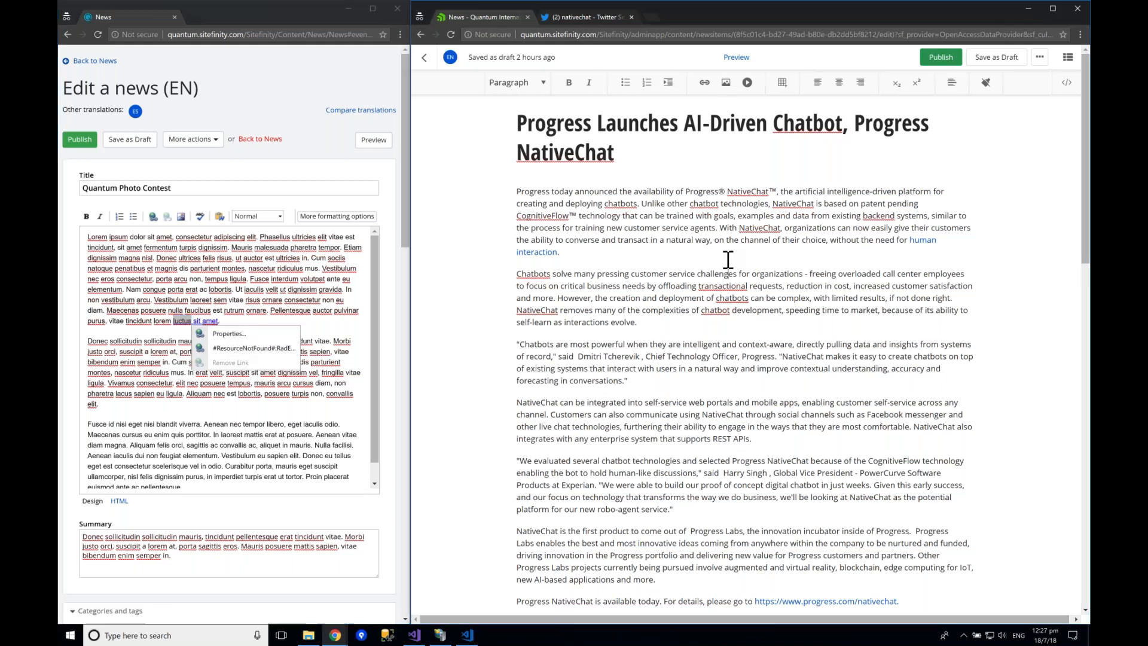
left_click(924, 246)
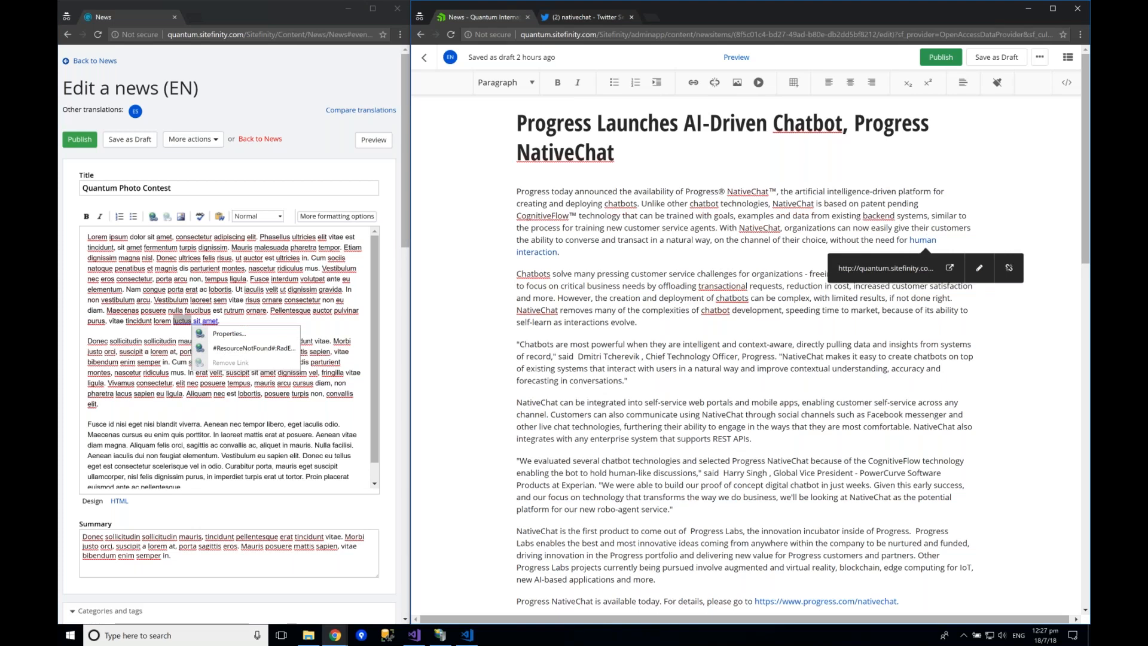
- Add an empty paragraph after "self-learn as interactions evolve." and upload Chatbot-image.jpg from the Demo Resources folder for it
left_click(659, 326)
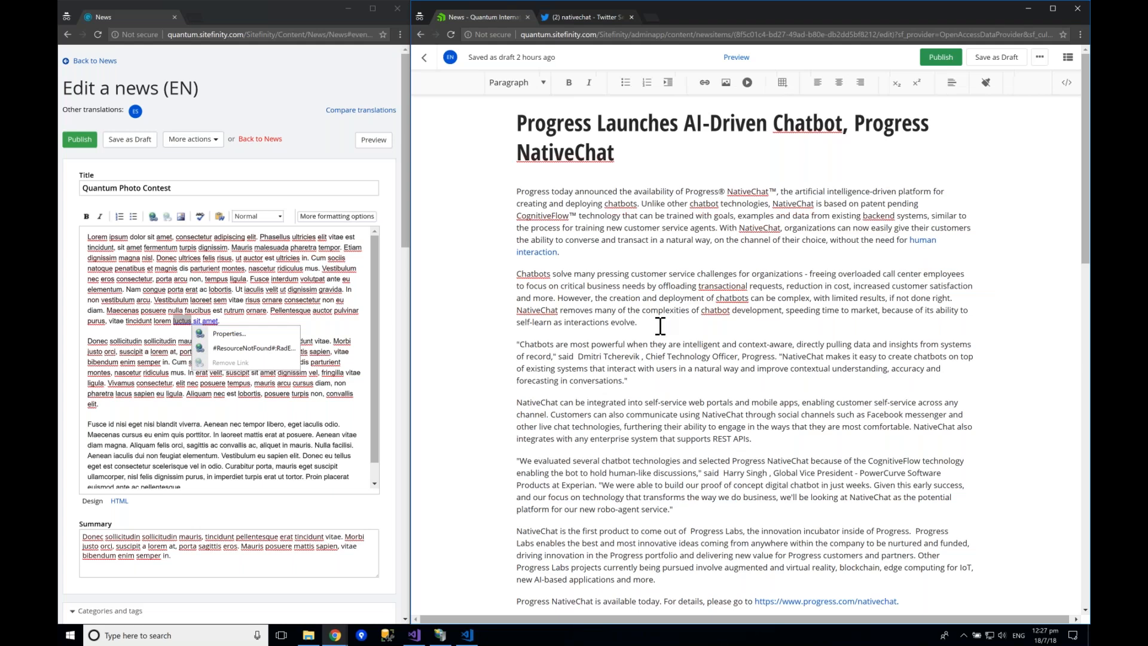
key("Return")
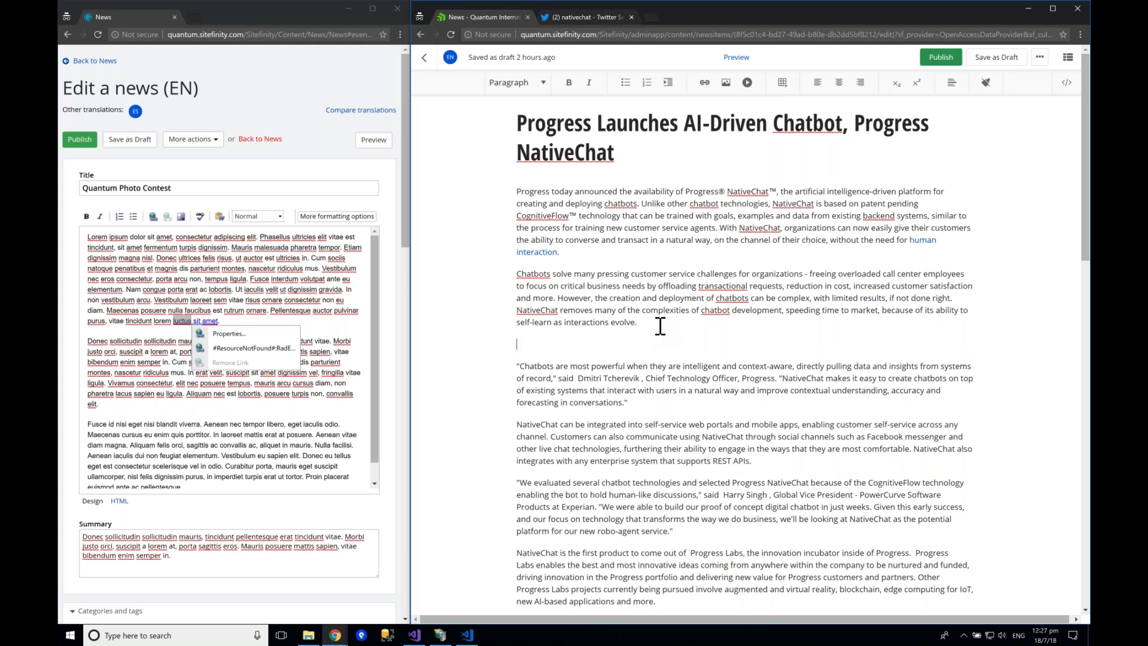
left_click(726, 82)
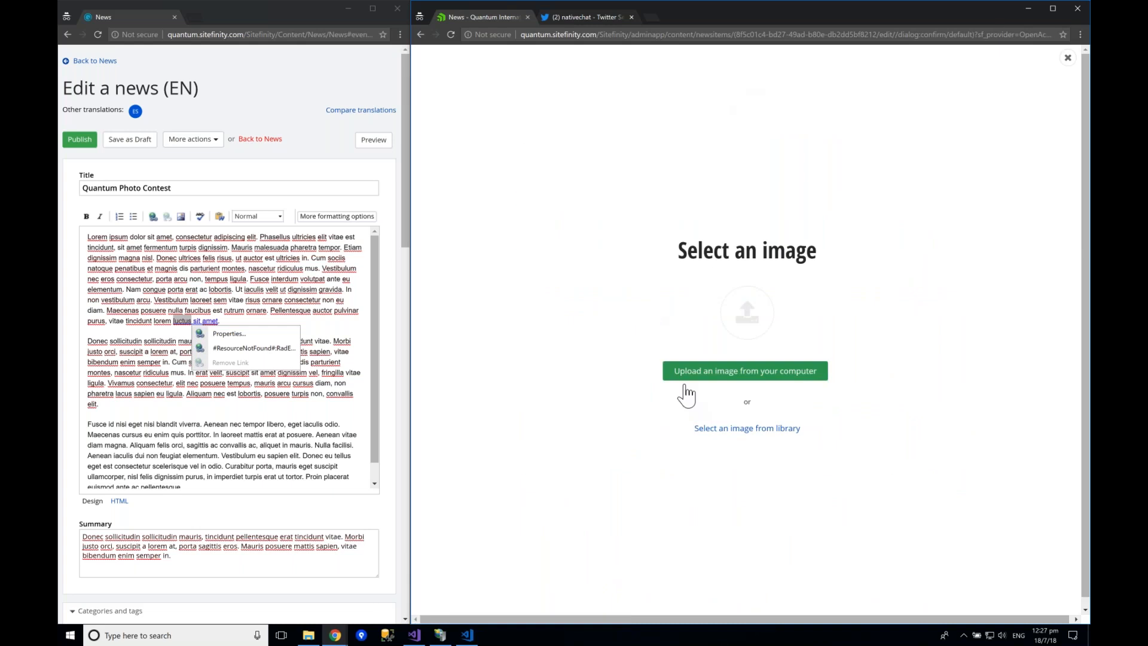
left_click(734, 376)
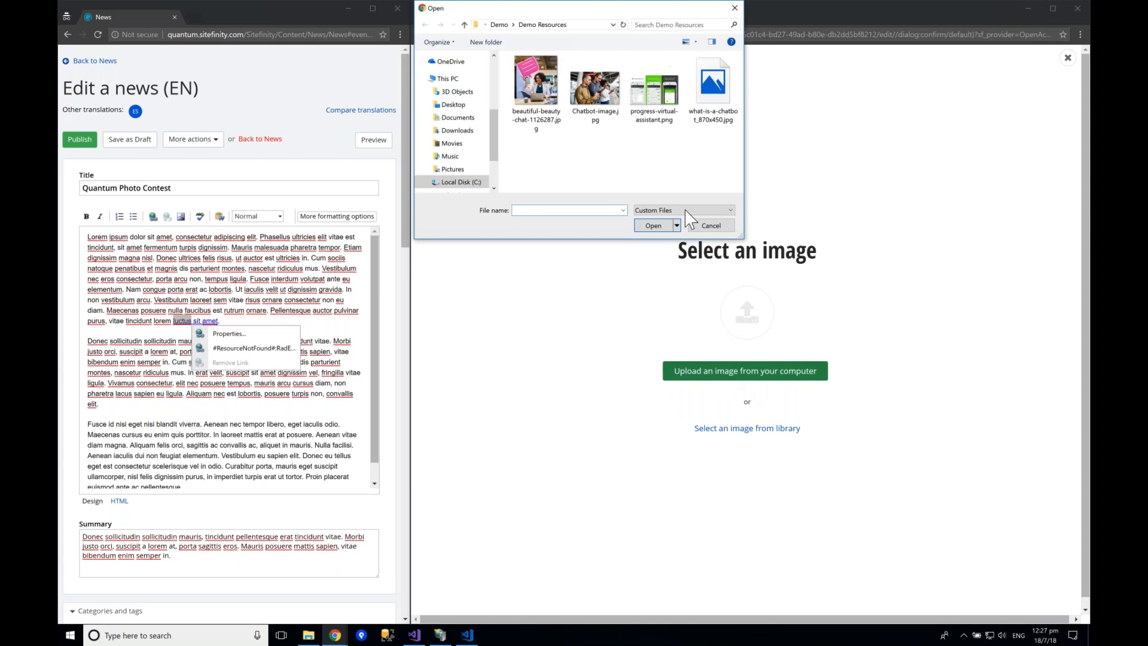
left_click(588, 88)
left_click(652, 225)
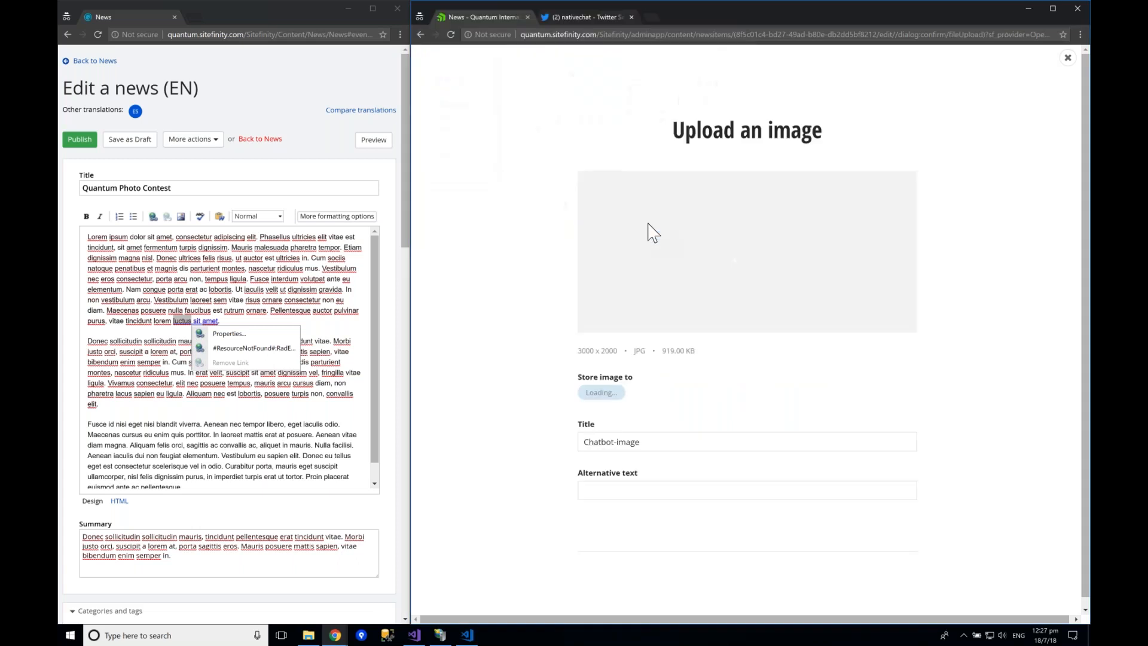
- Remove the word "image" from the uploaded image's title and insert the image into the news body
left_click(590, 441)
double_click(625, 442)
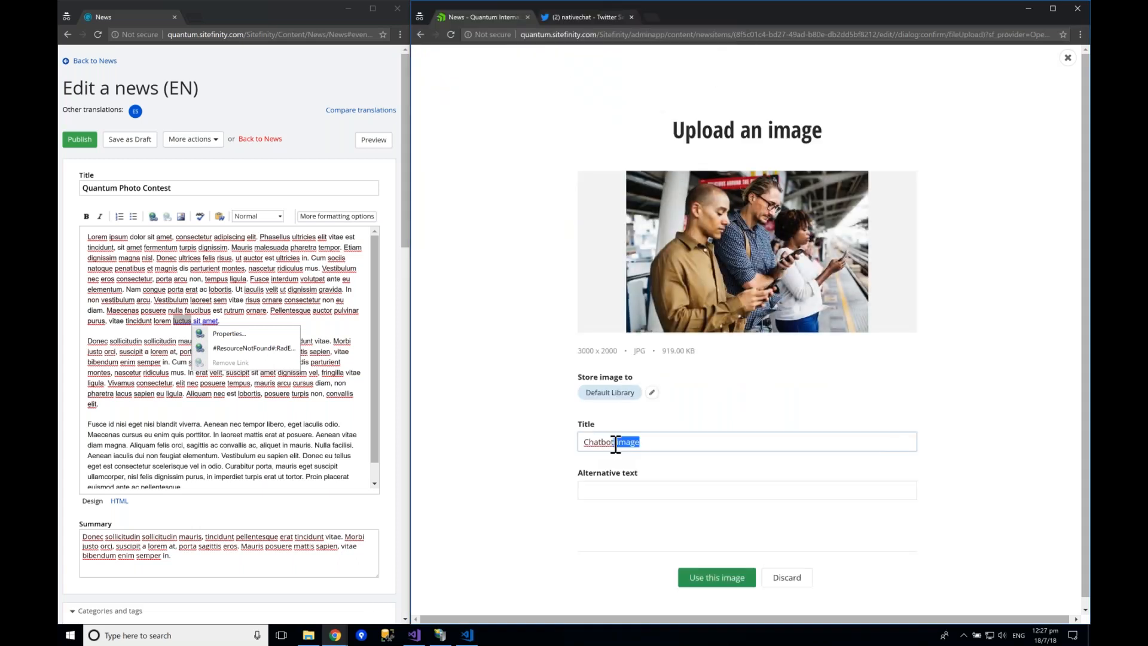
key("BackSpace")
left_click(714, 581)
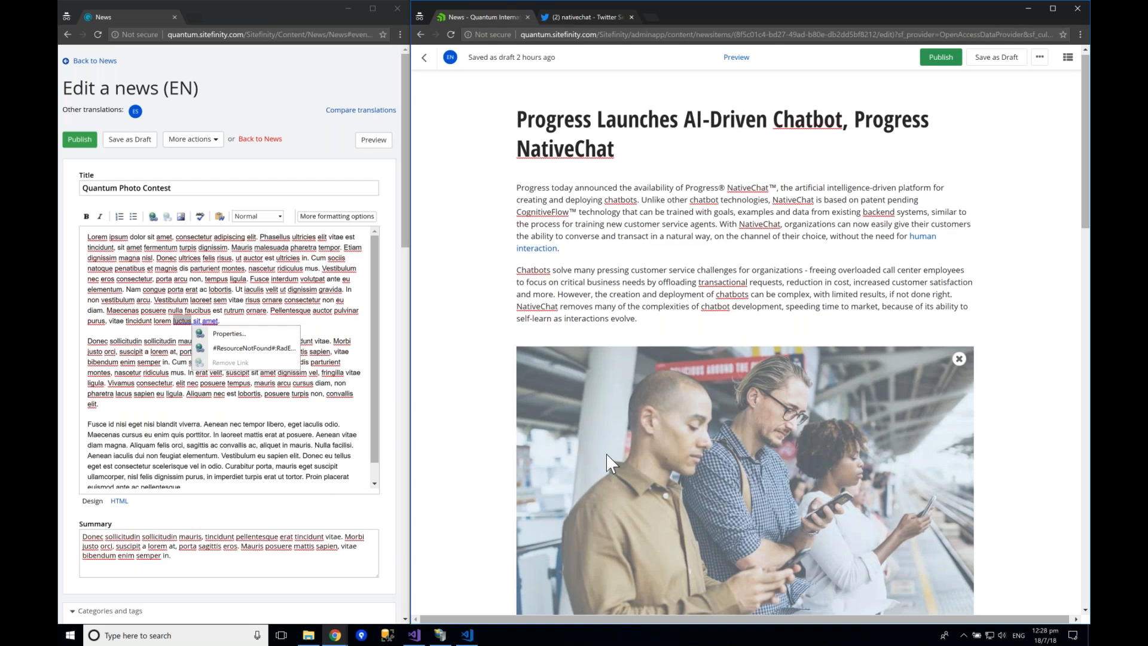
- Resize the chatbot image in the news body to the "Resize 500px width" thumbnail and align it right
scroll(608, 462, "down", 3)
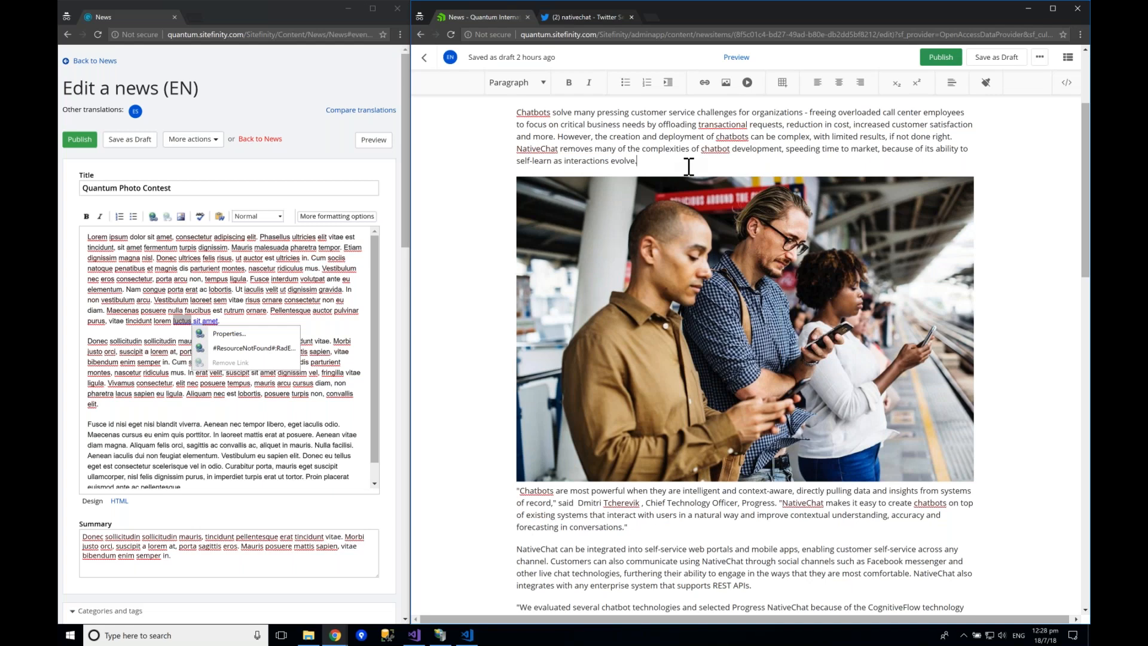
left_click(770, 227)
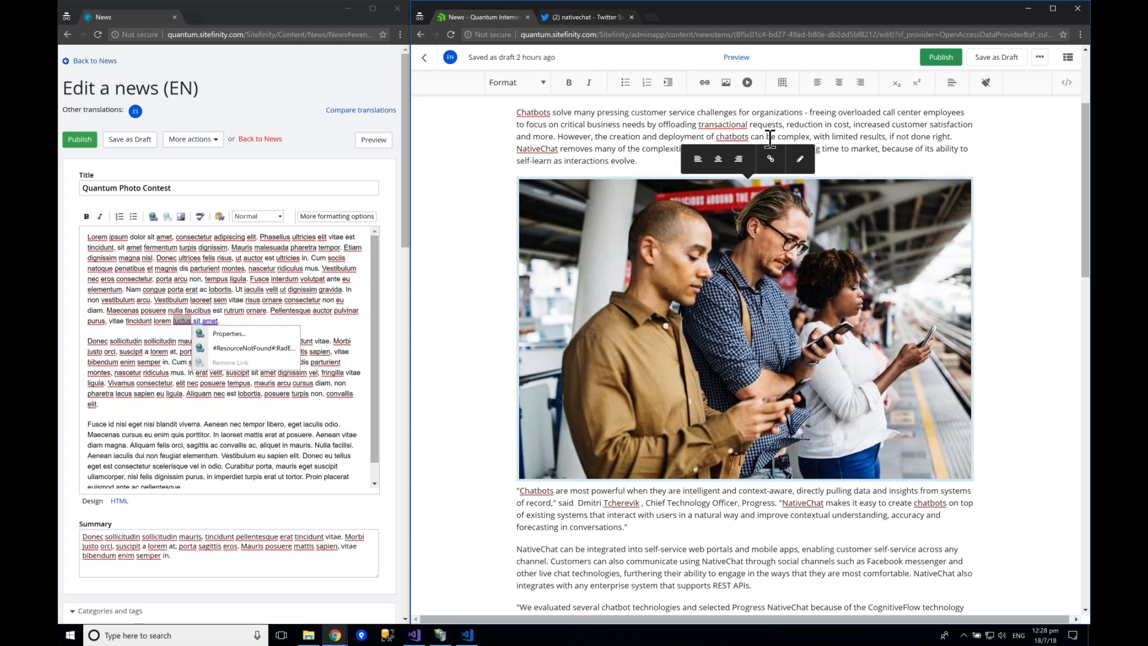
left_click(801, 171)
left_click(581, 465)
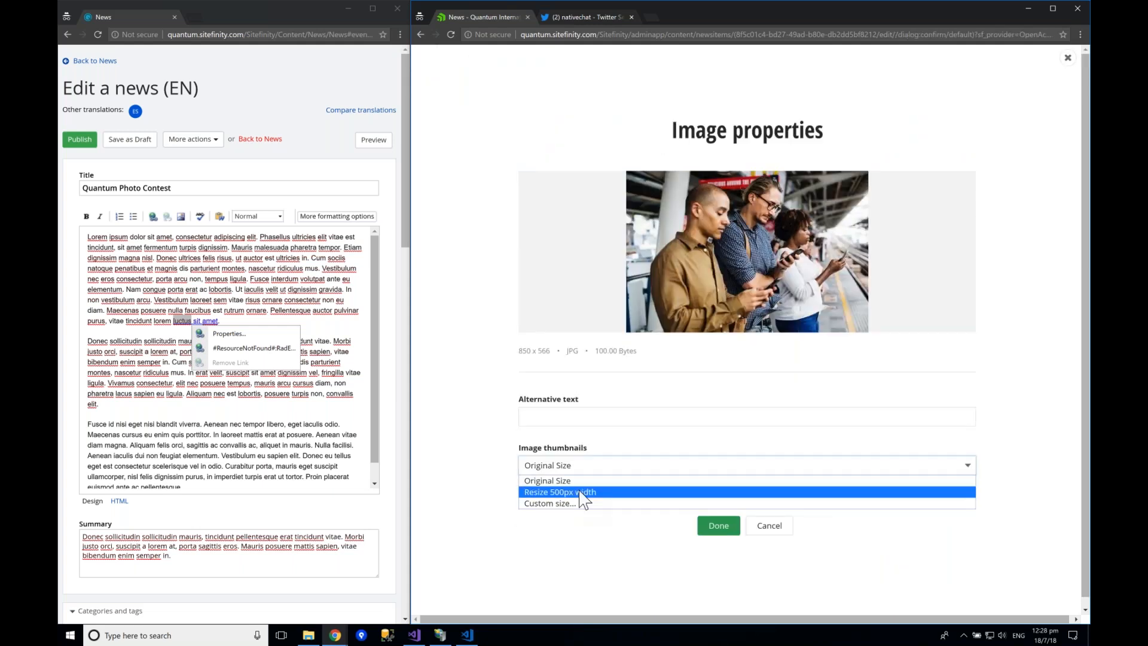
left_click(583, 491)
left_click(718, 526)
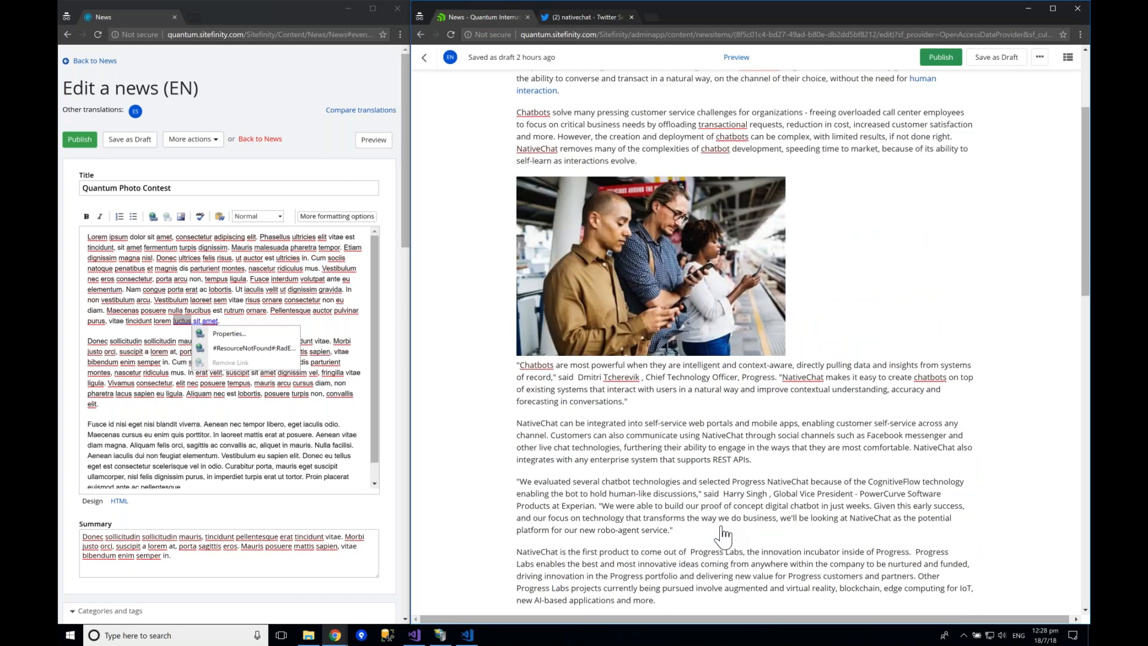
left_click(651, 240)
left_click(641, 159)
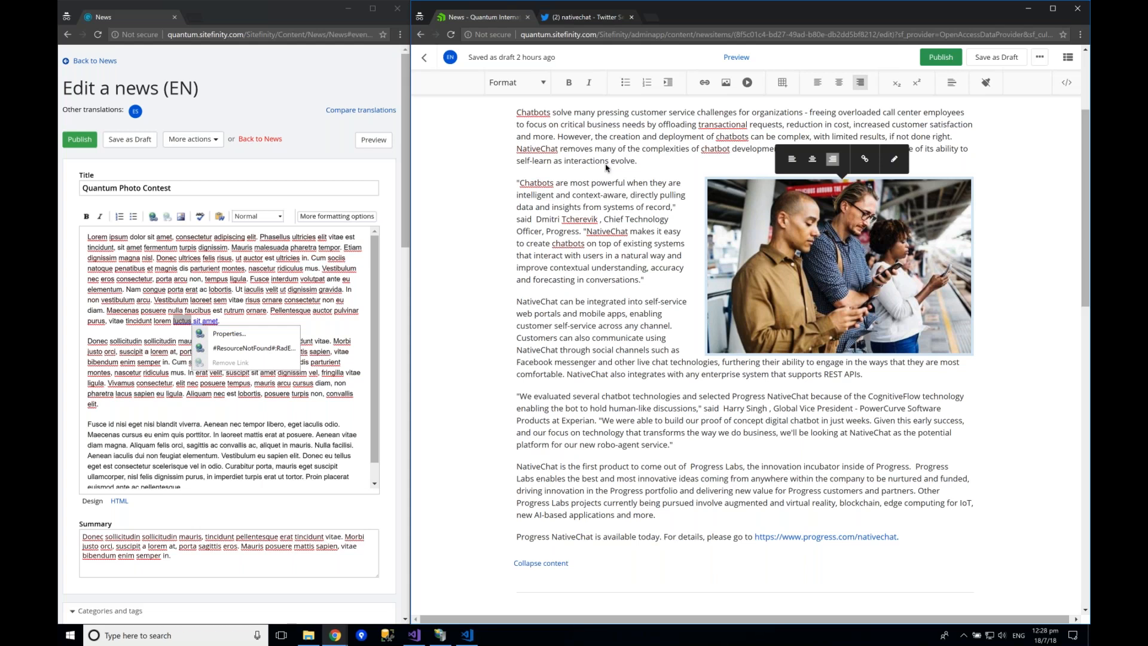
left_click(690, 447)
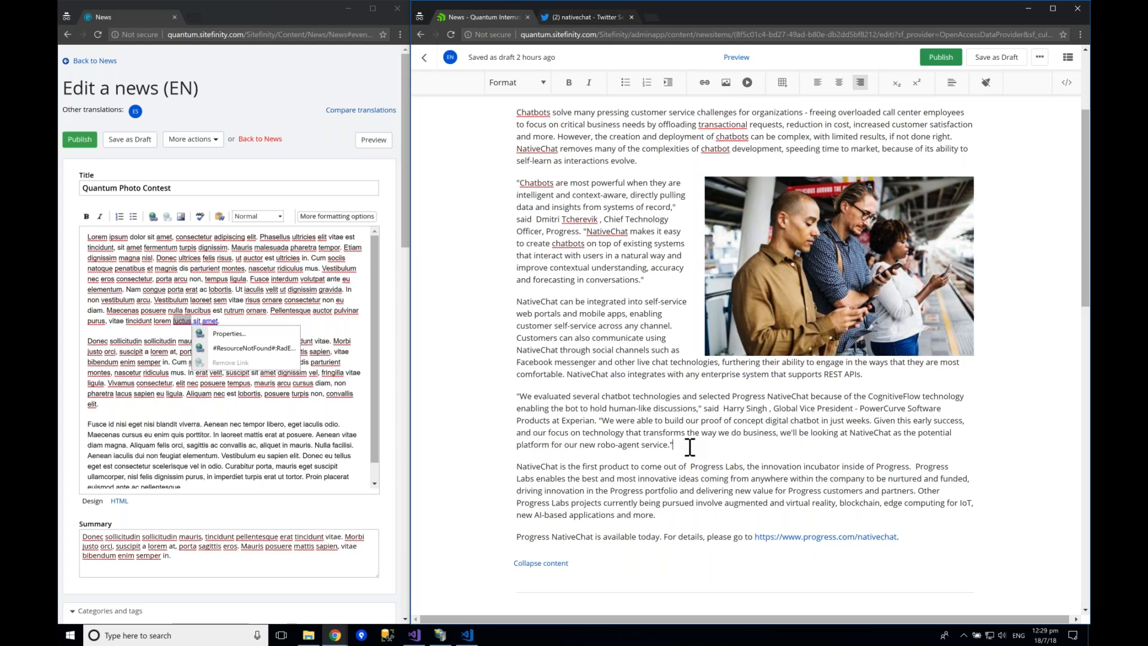
key("Return")
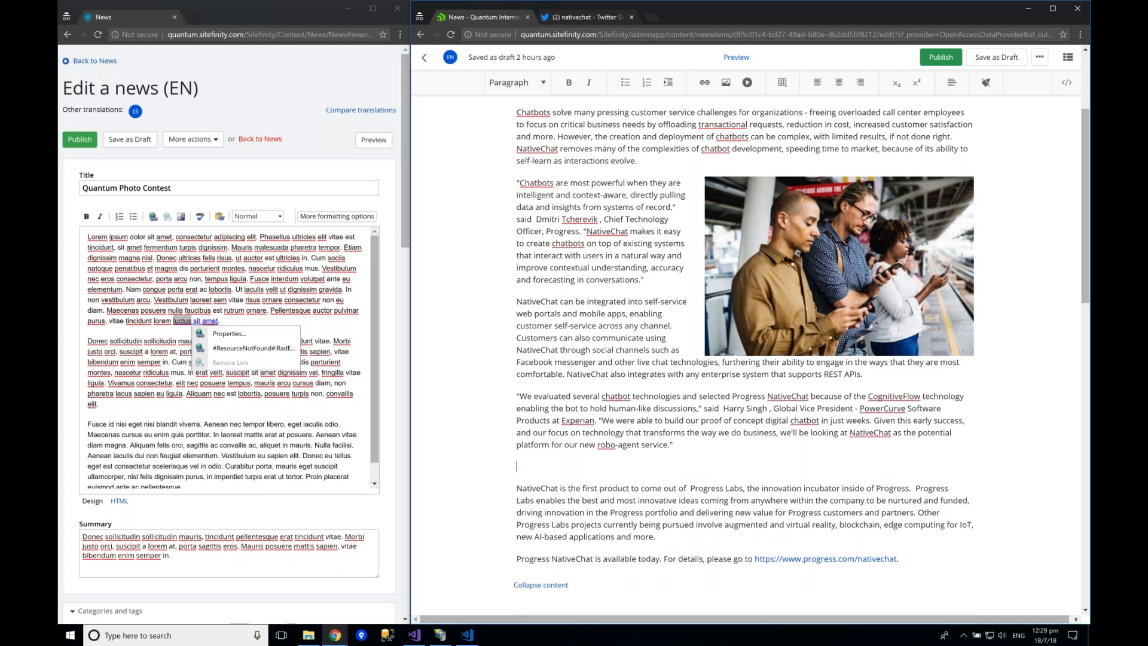
left_click(747, 83)
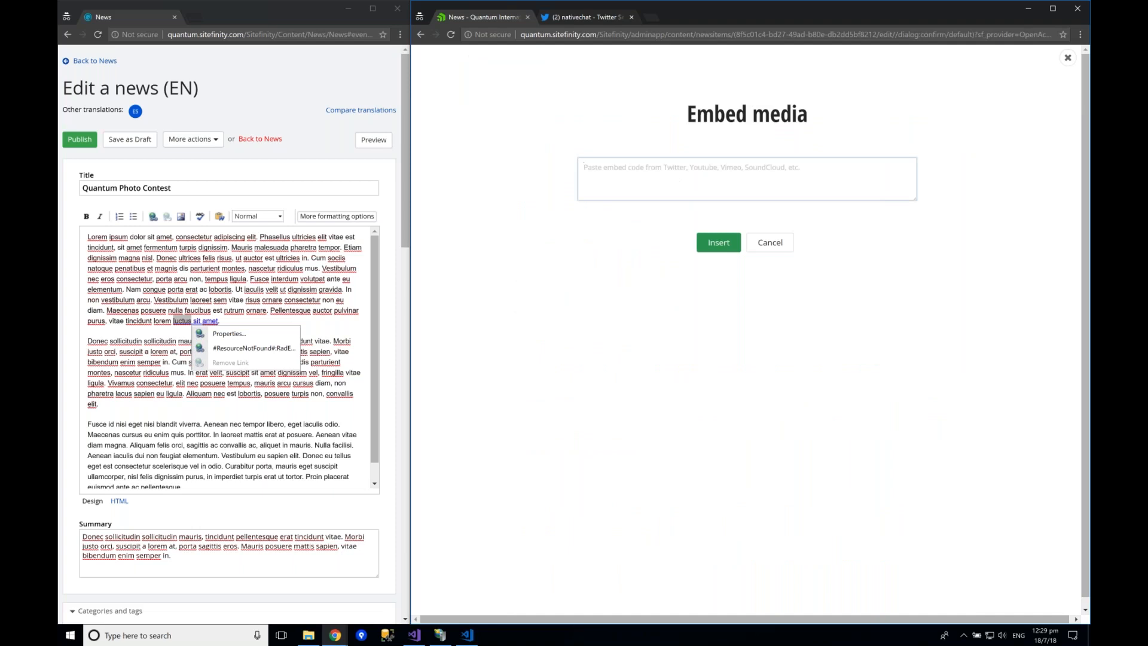
type("https://youtu.be/Srdlls9uaDs")
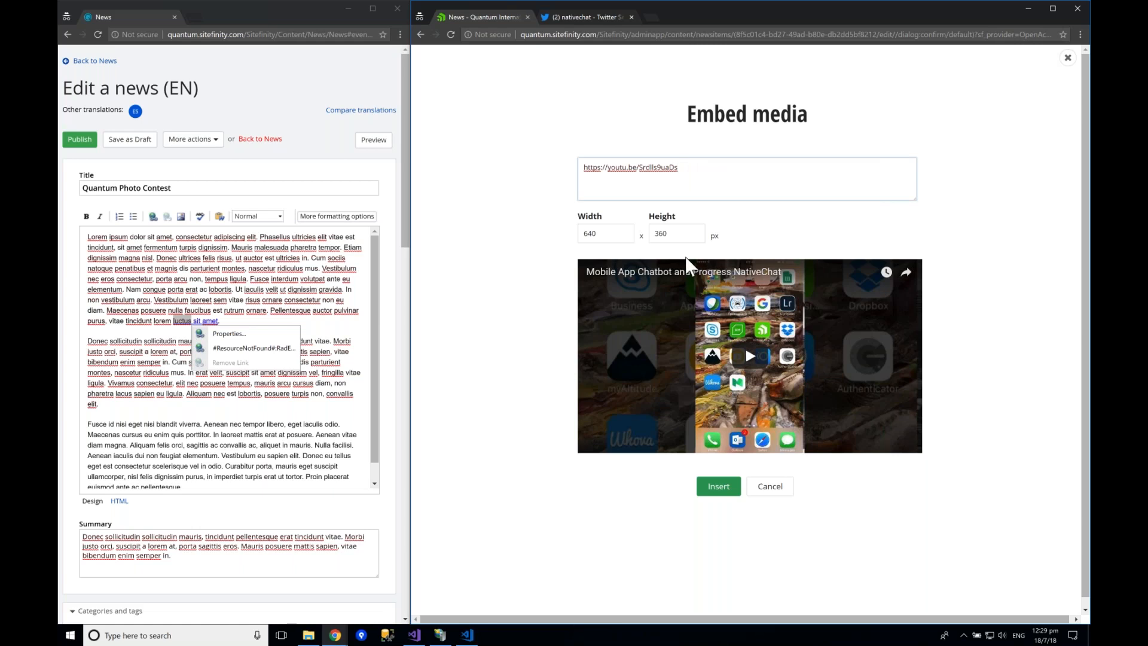
left_click(719, 489)
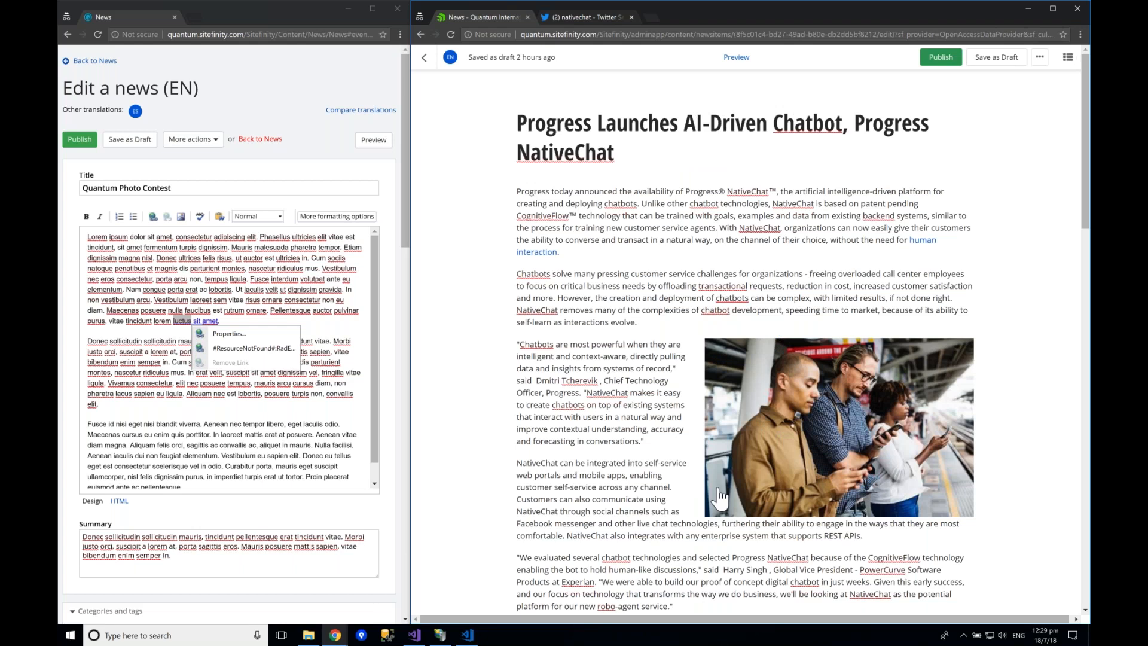
- Add an empty paragraph after "new AI-based applications and more." and copy the link to Progress's May 5 tweet about chatbots from Twitter
scroll(719, 496, "down", 4)
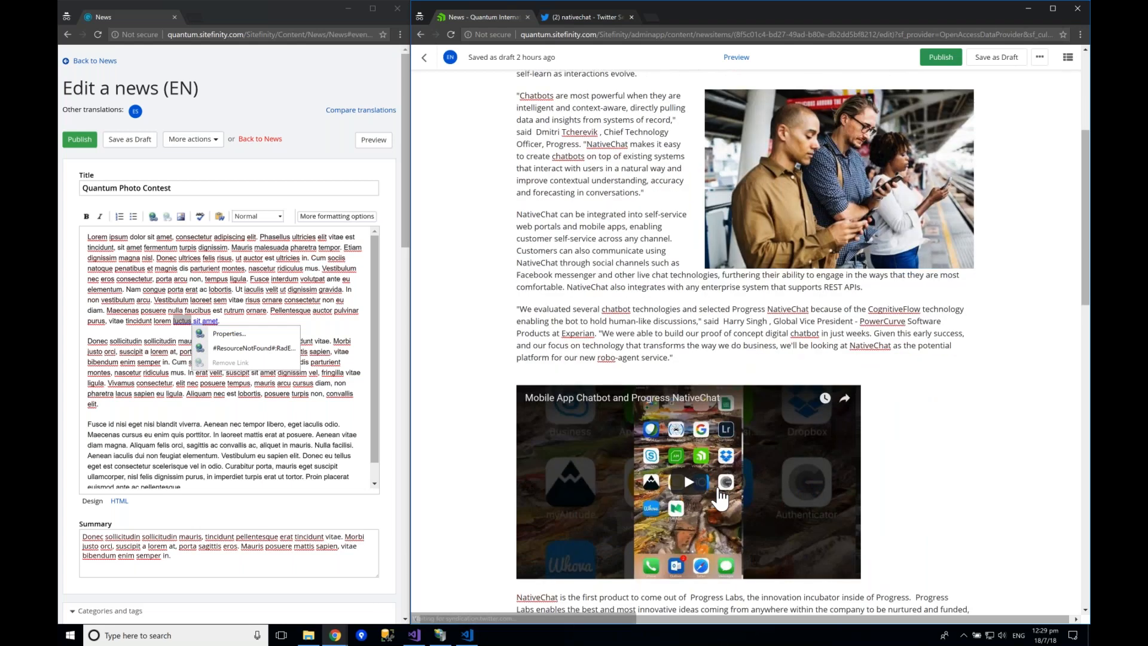
scroll(719, 496, "down", 2)
left_click(656, 517)
key("Return")
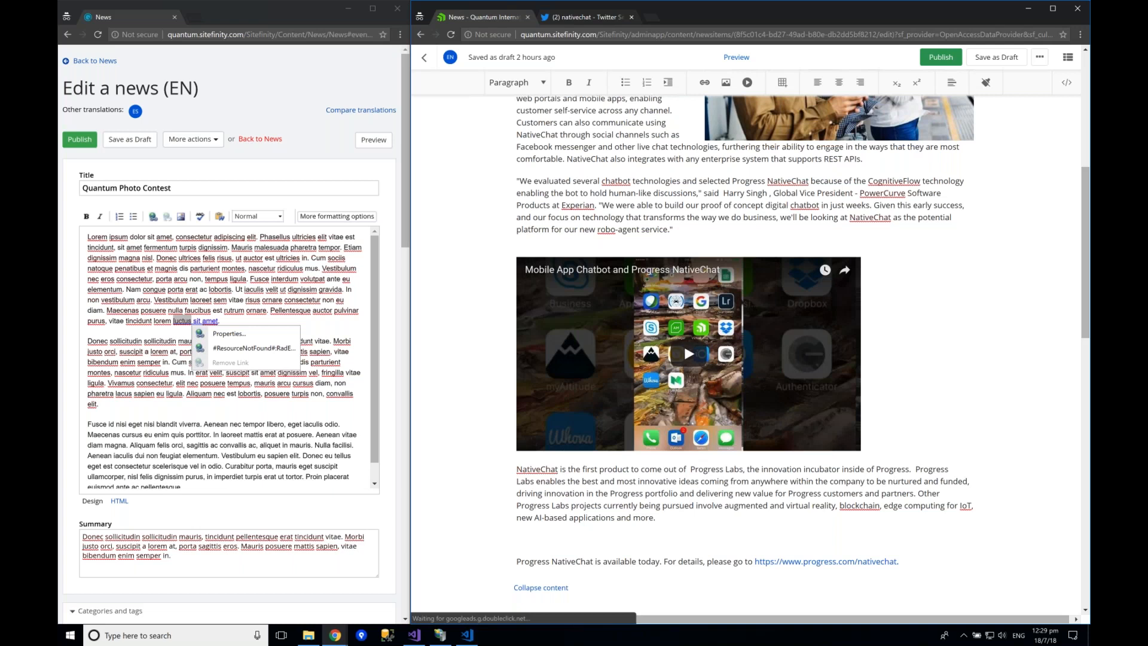
left_click(589, 16)
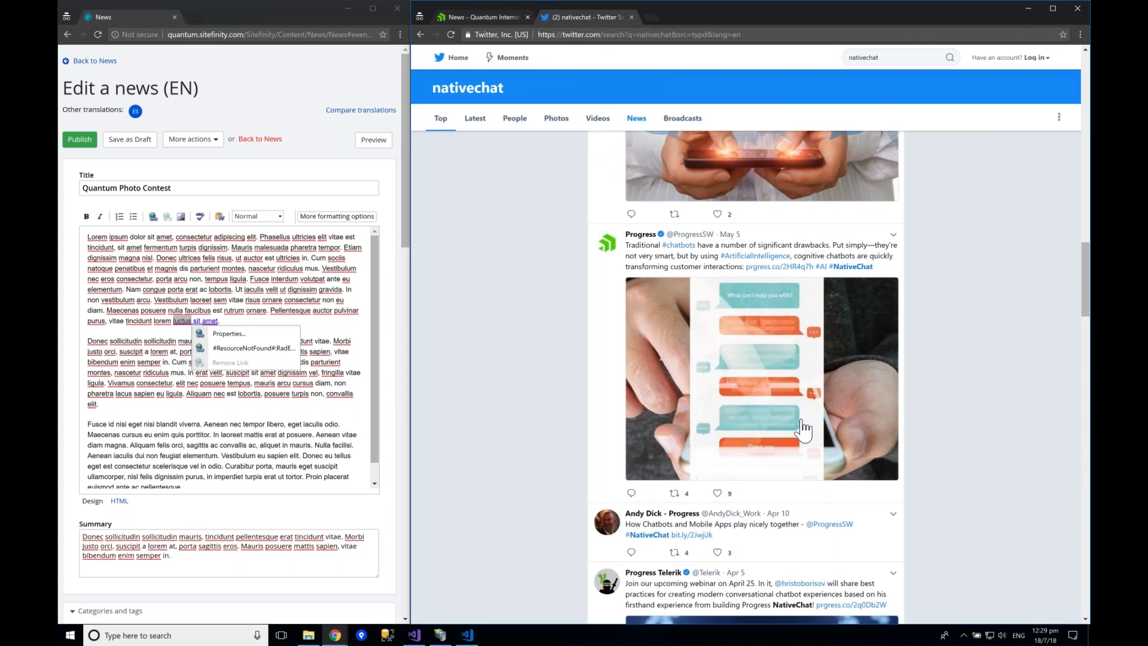
left_click(893, 235)
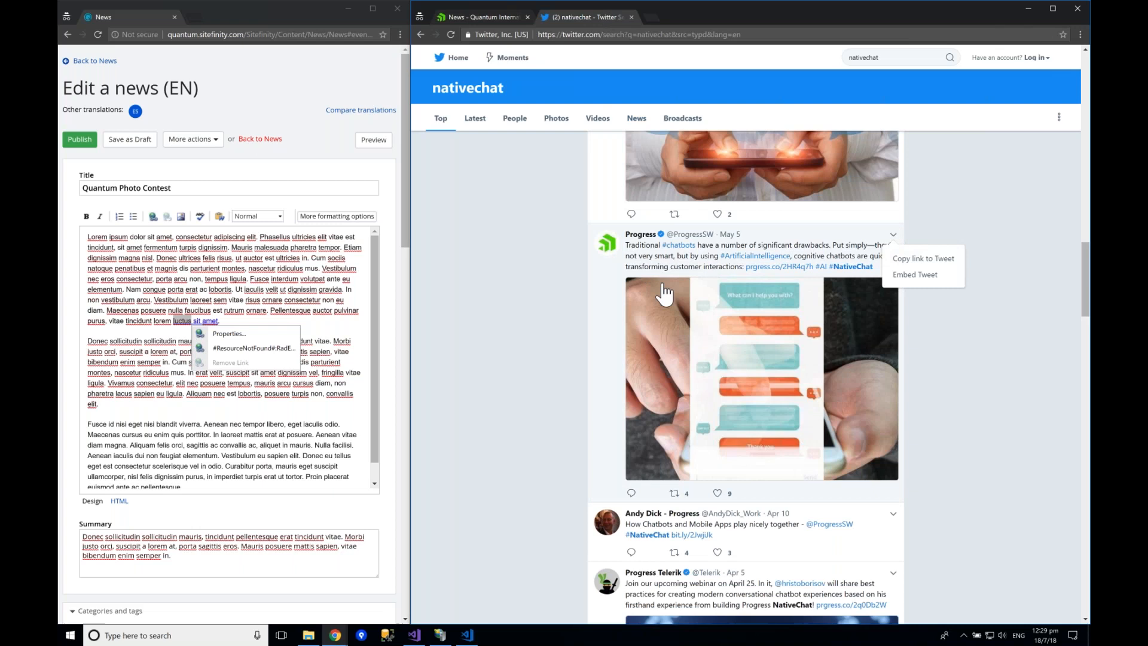
left_click(918, 262)
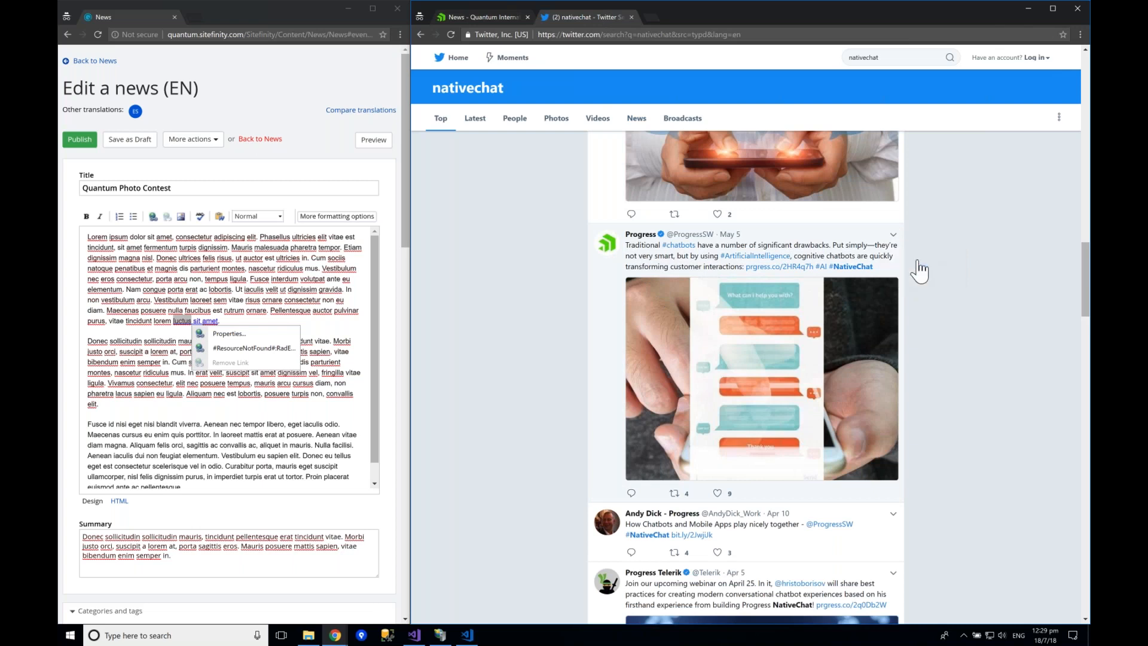
- Return to the NativeChat news item and embed the copied tweet link as media in the empty paragraph
left_click(460, 15)
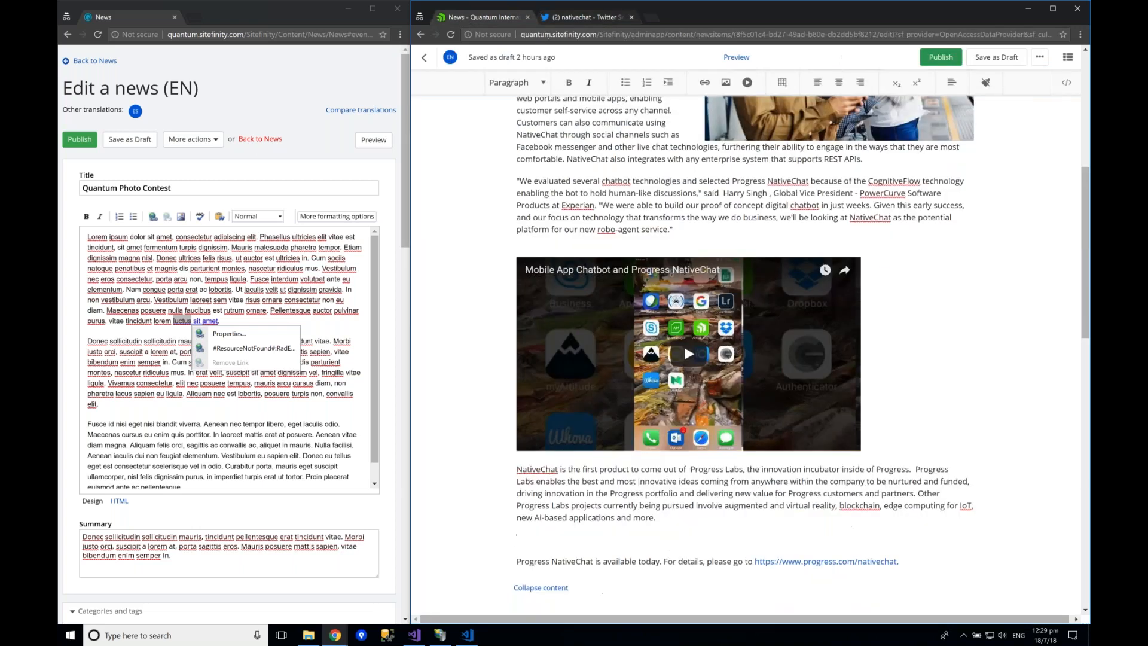
left_click(747, 82)
left_click(665, 172)
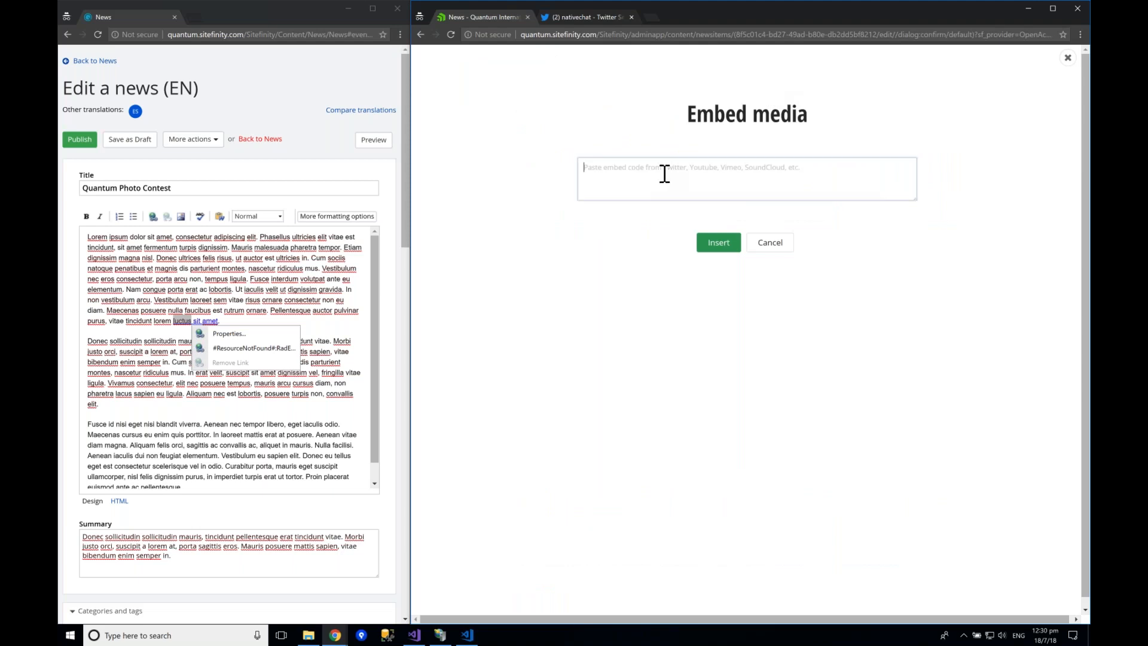
key("ctrl+v")
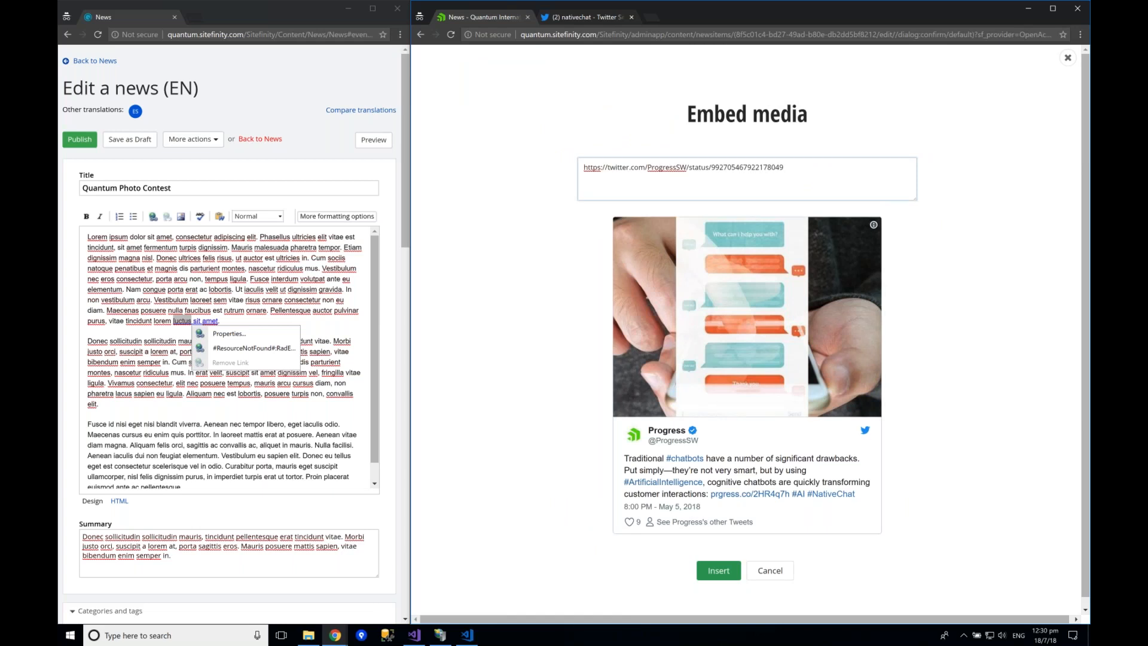
left_click(719, 571)
- Examine the embedded video and tweet in the news body, including the options offered for the selected tweet
scroll(683, 235, "down", 10)
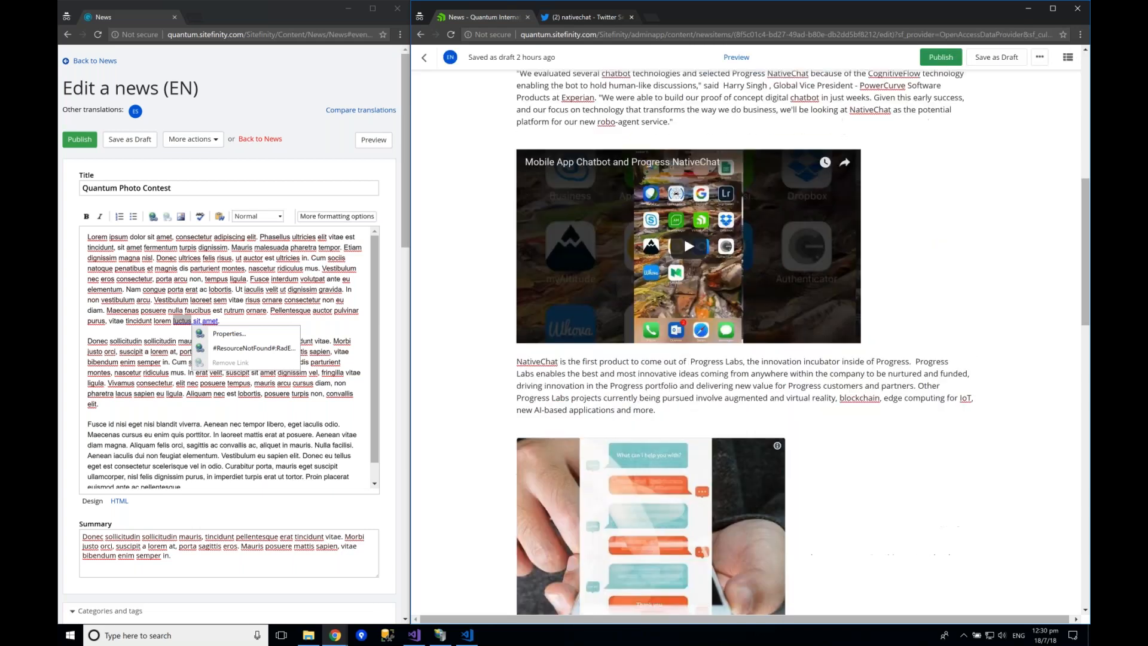
scroll(661, 465, "down", 3)
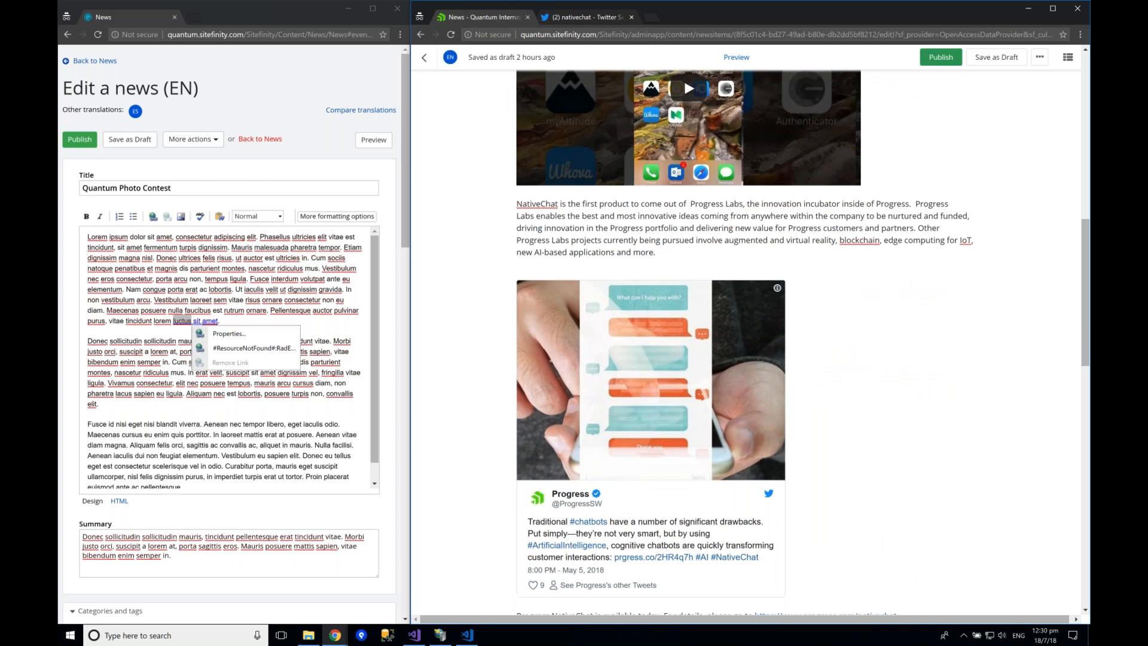
scroll(750, 264, "up", 3)
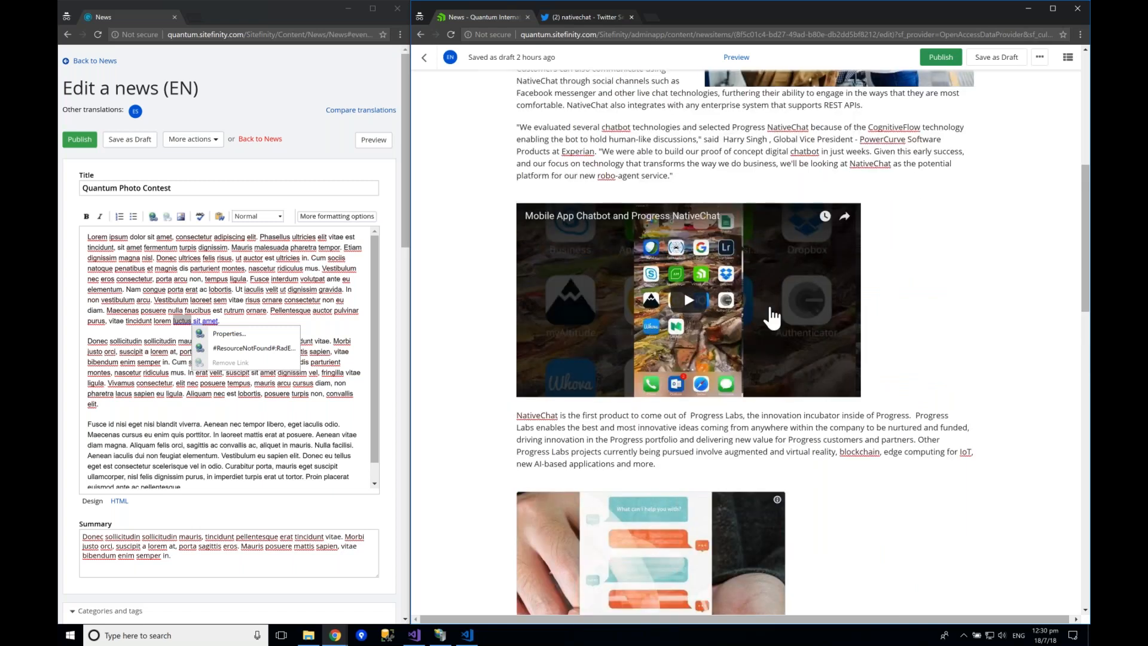
scroll(771, 317, "down", 1)
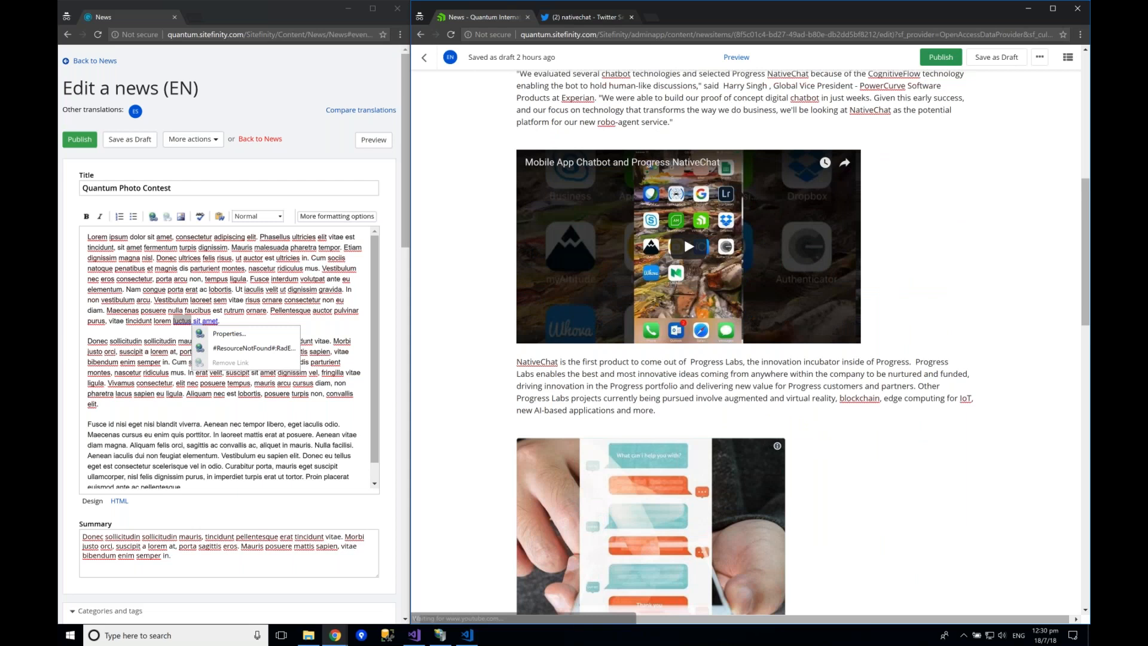
left_click(696, 529)
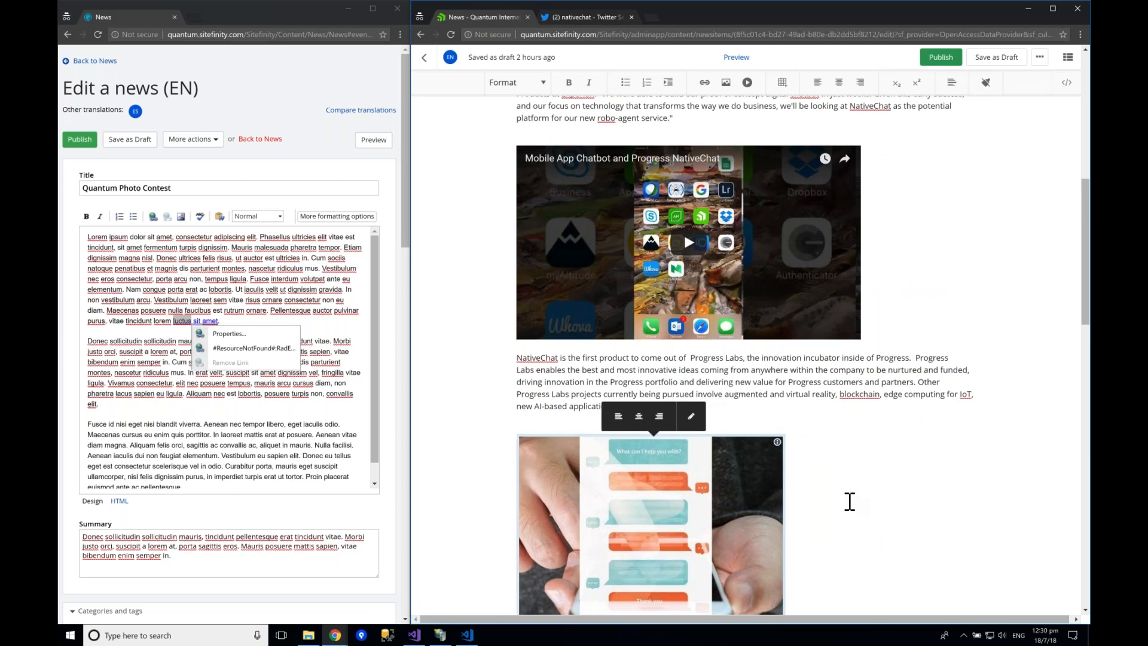
scroll(849, 501, "down", 3)
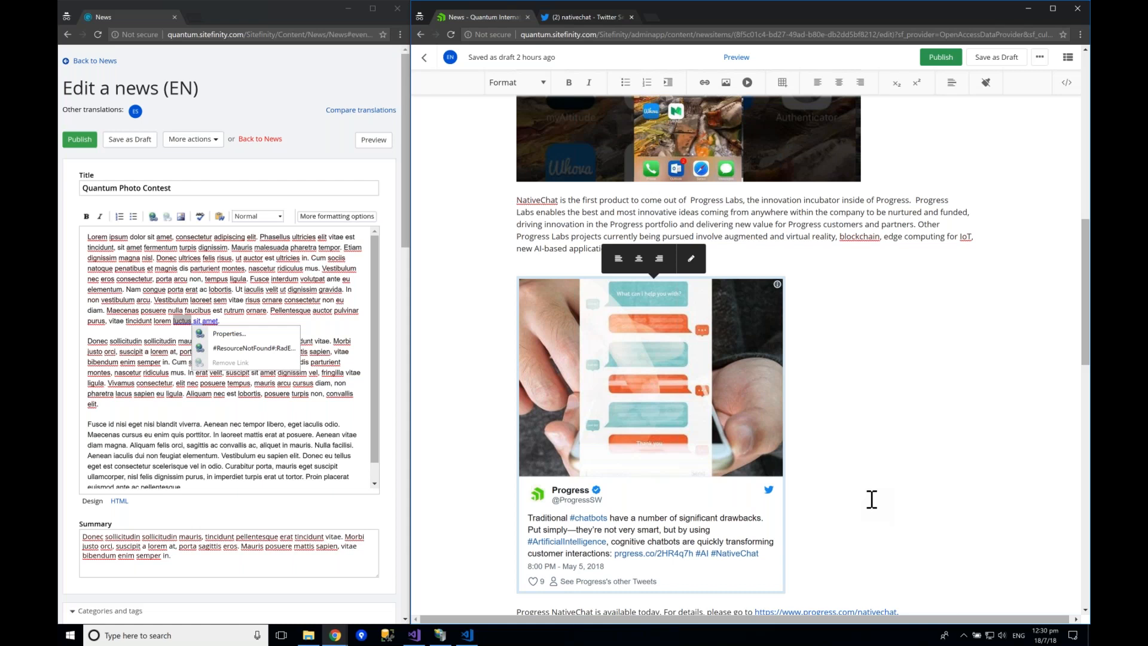
scroll(871, 499, "down", 1)
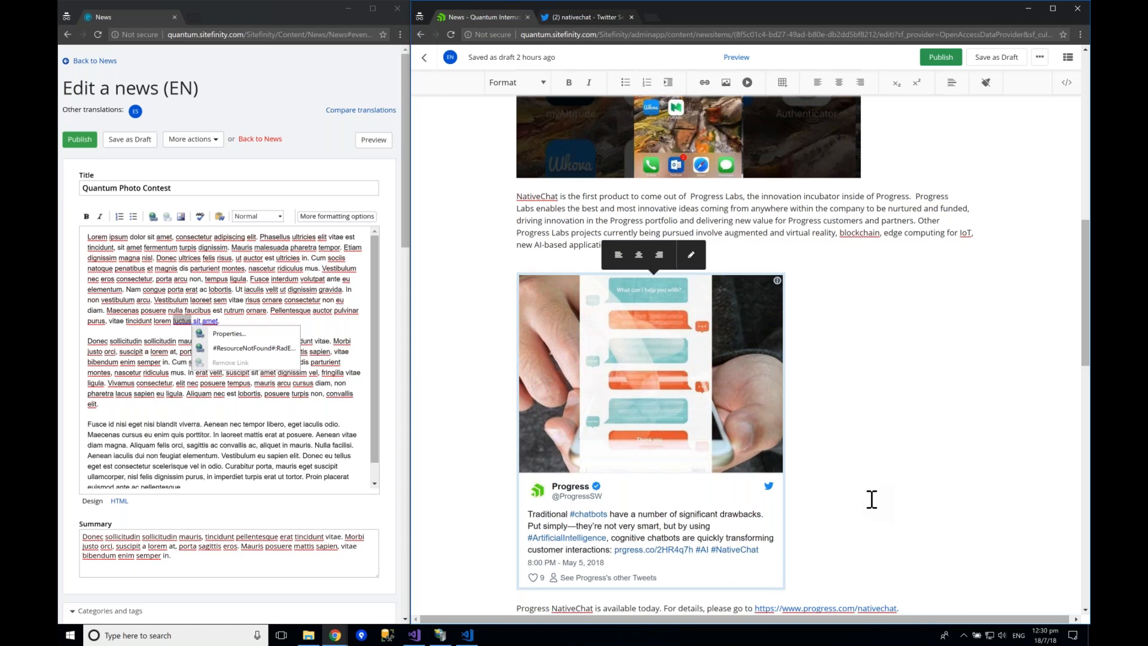
scroll(871, 499, "down", 2)
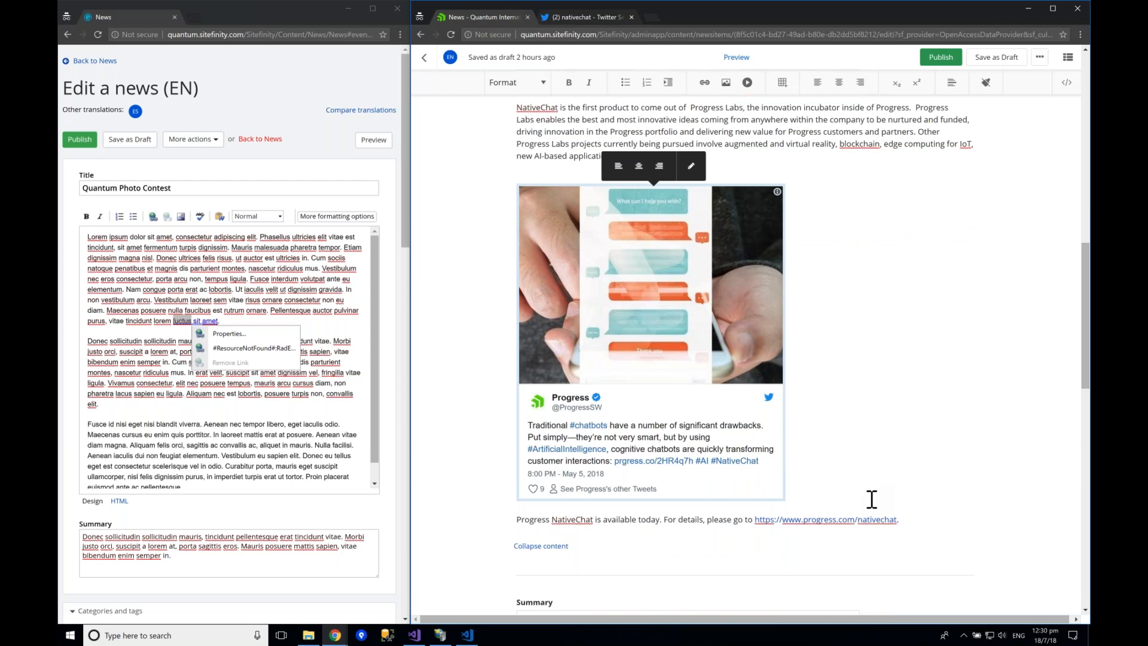
scroll(871, 499, "down", 2)
scroll(874, 499, "up", 1)
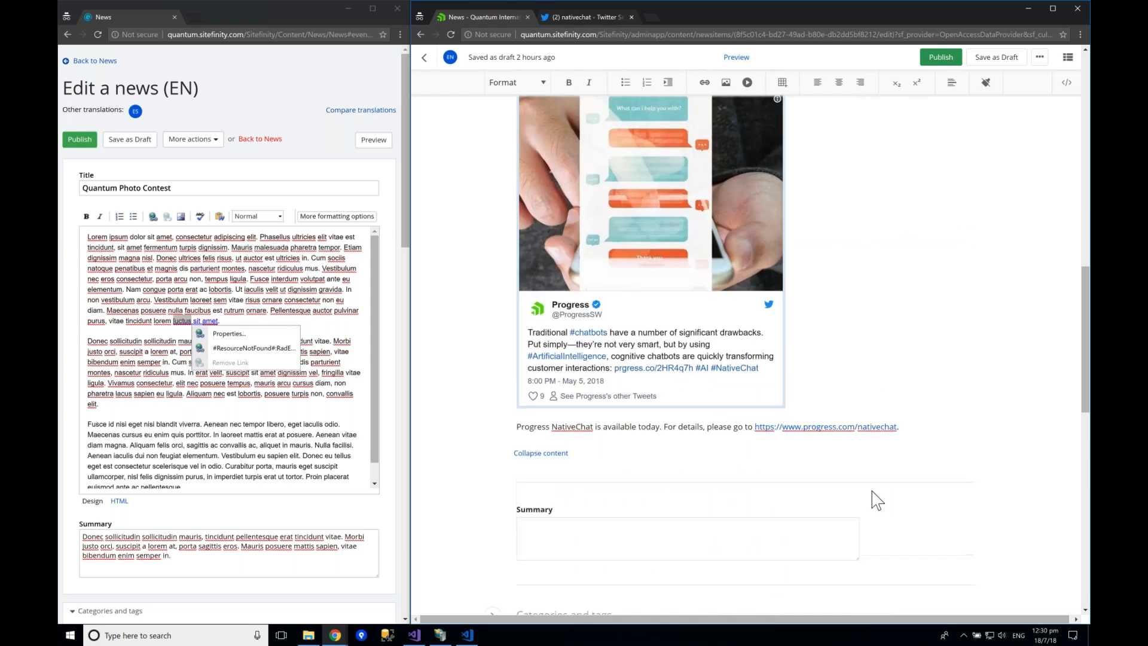
scroll(876, 500, "up", 2)
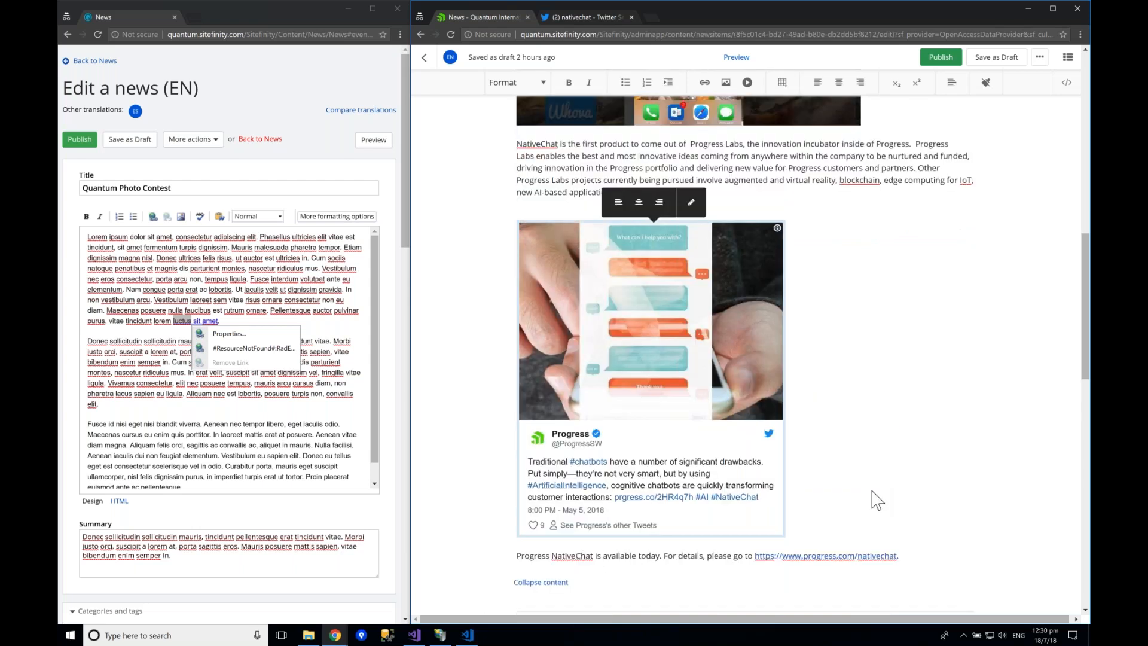
scroll(876, 499, "up", 1)
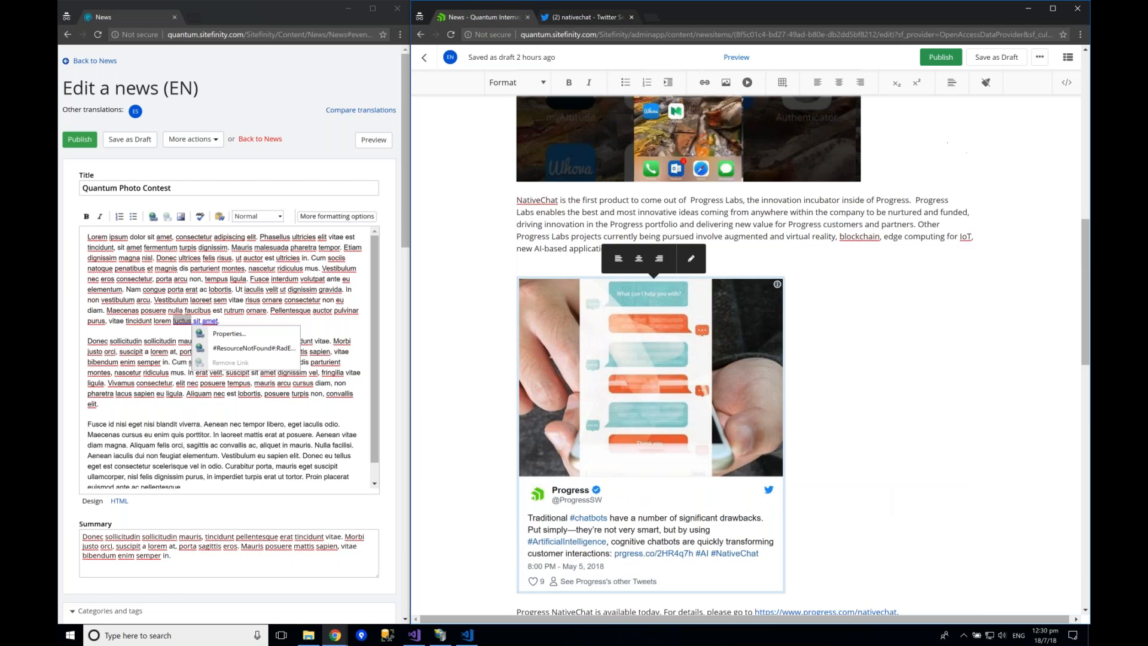
- Compare the HTML source of "Quantum Photo Contest" in the old editor with the code view of the NativeChat news item
left_click(151, 513)
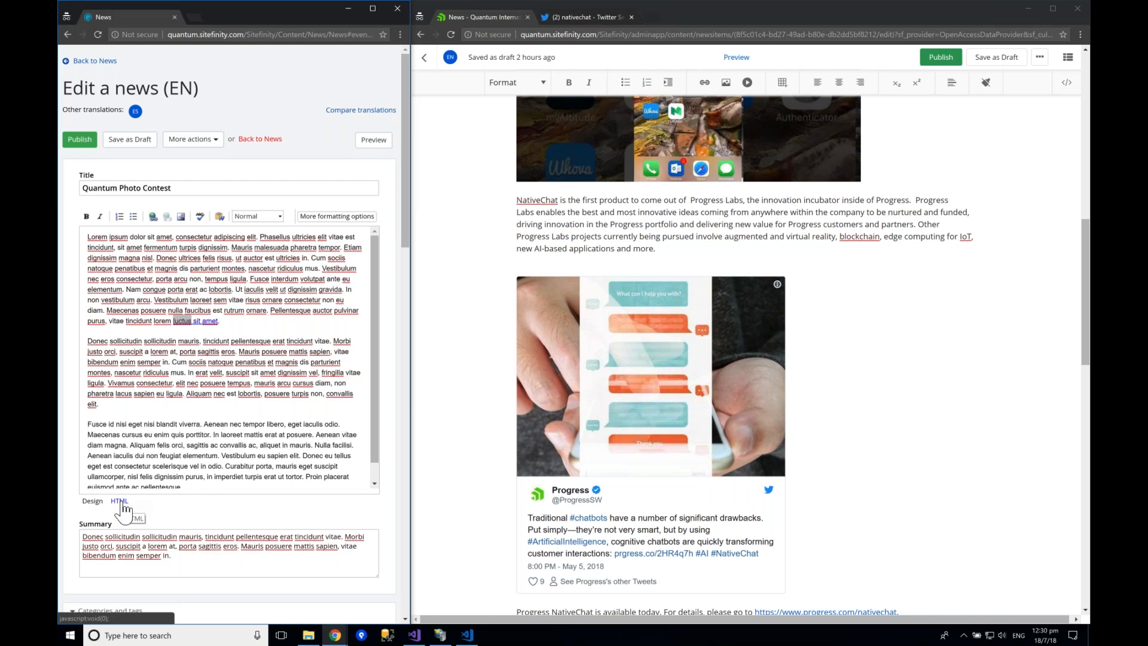
left_click(120, 502)
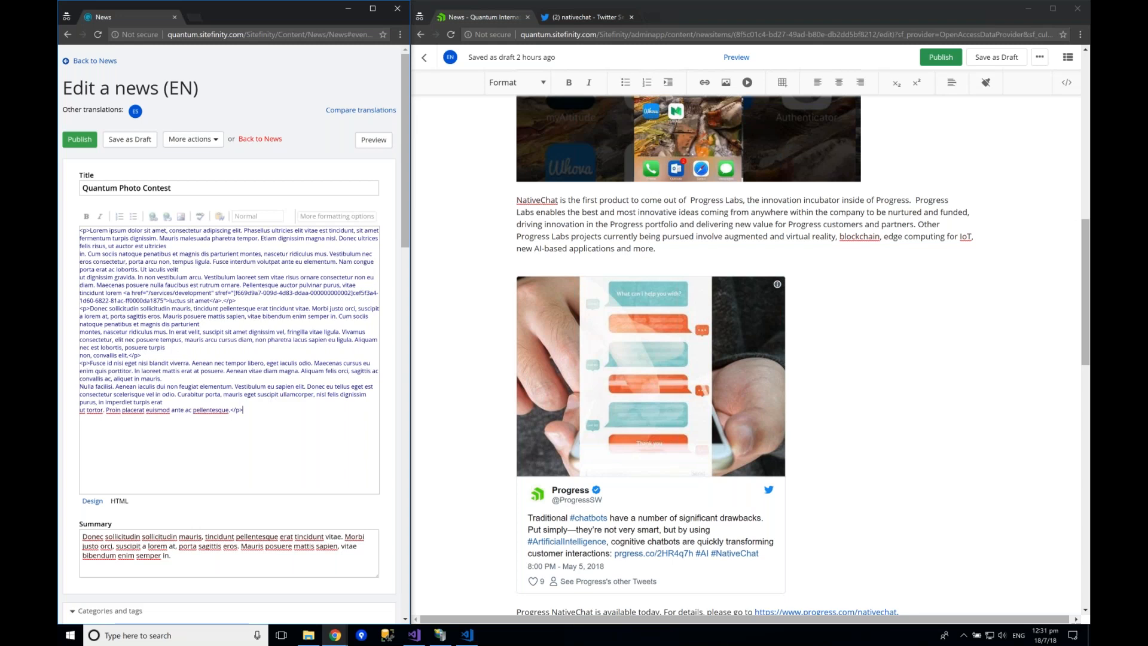
scroll(965, 203, "up", 1)
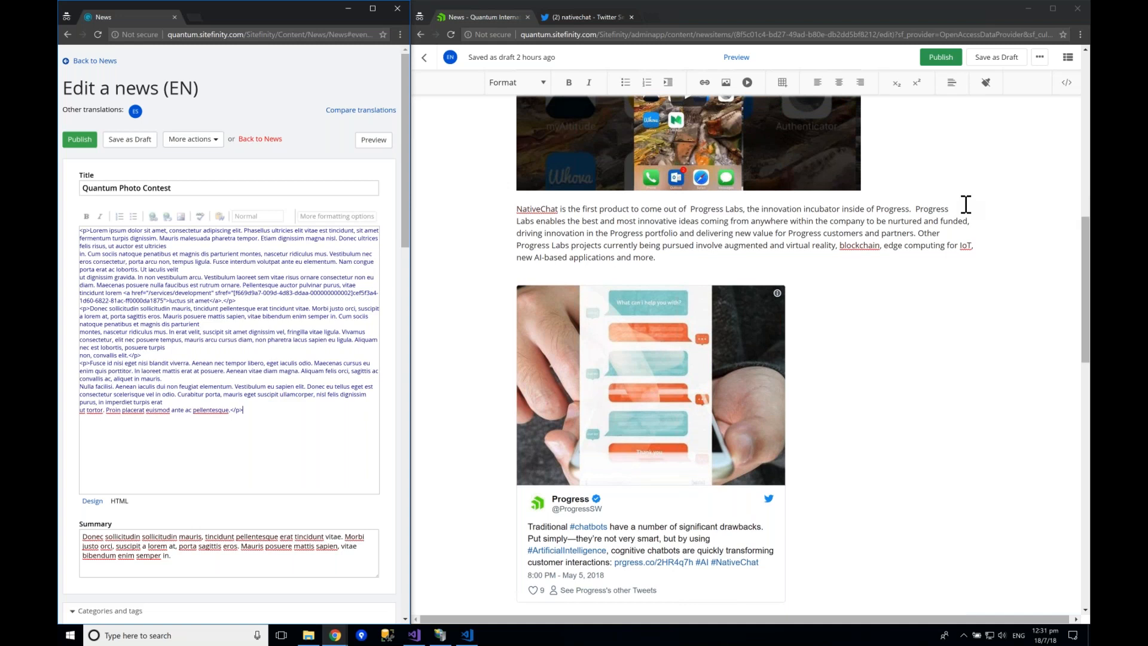
scroll(965, 204, "up", 1)
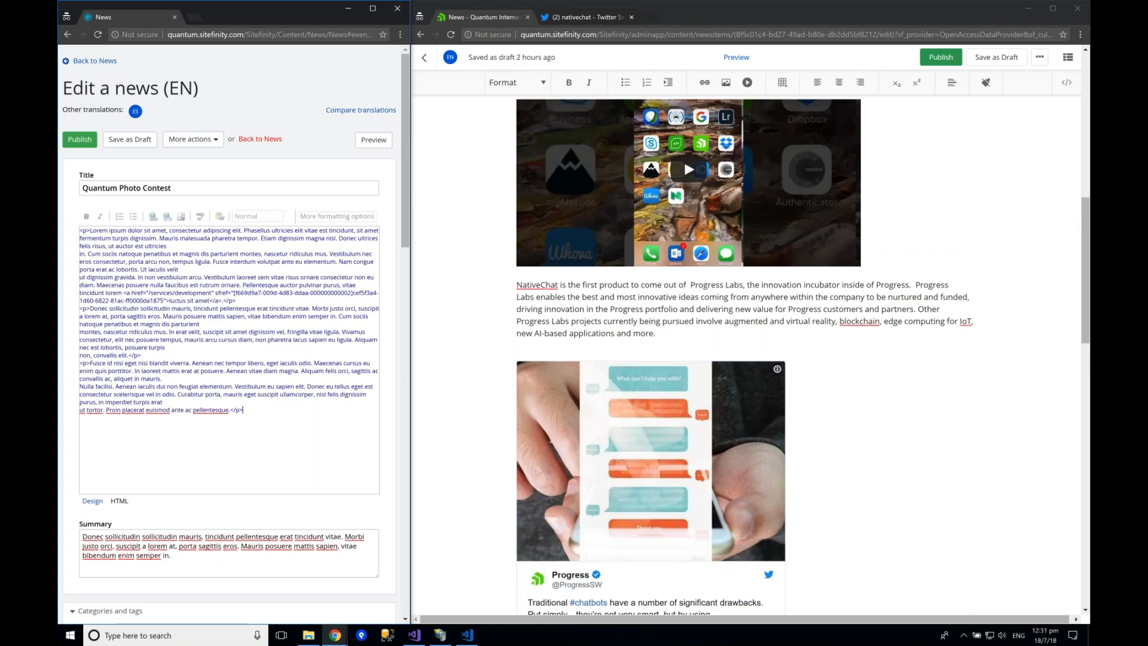
left_click(1067, 82)
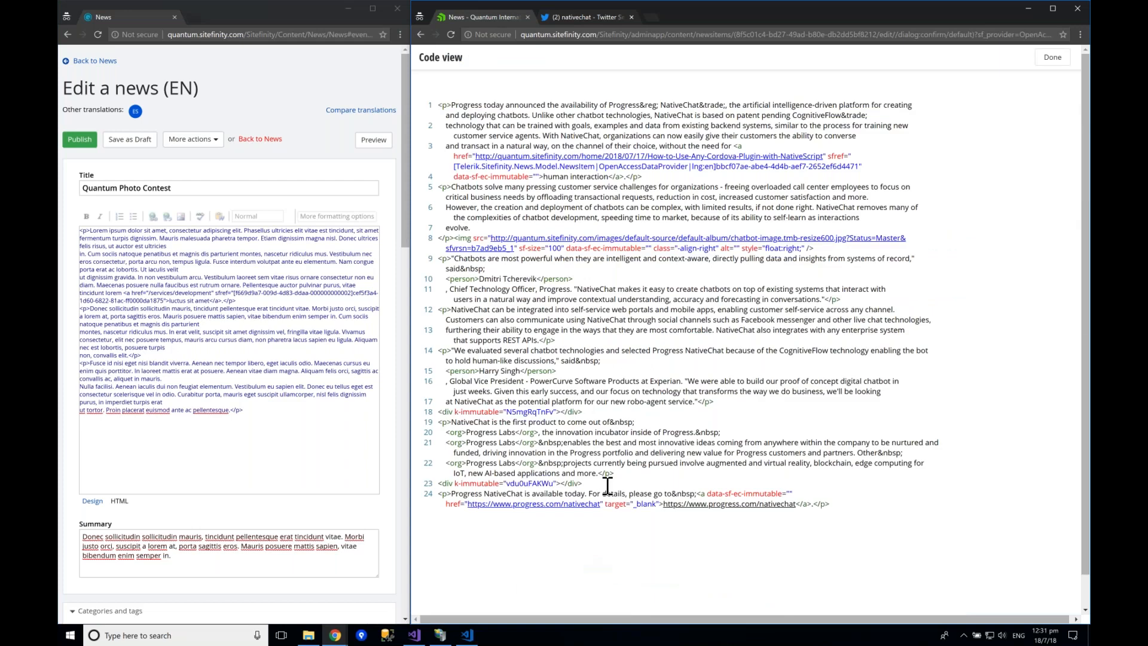
- Add a paragraph with class "test" and text "test" at the end of the NativeChat item's HTML code and return to the news item
left_click(839, 502)
key("Return")
type("<p")
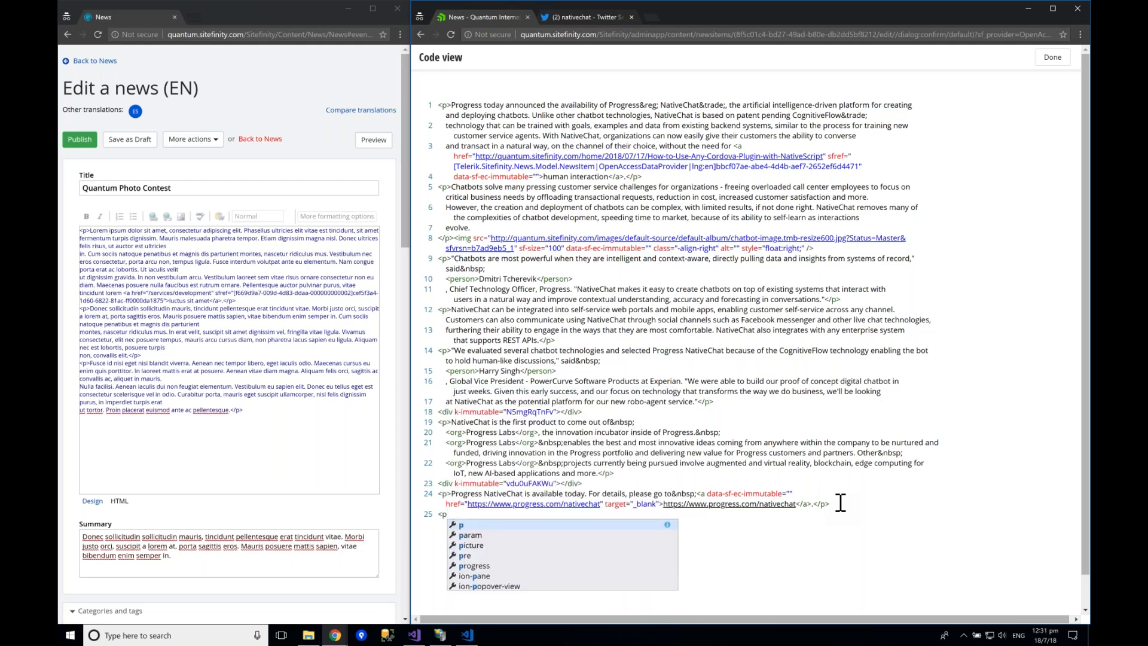
type(" cl")
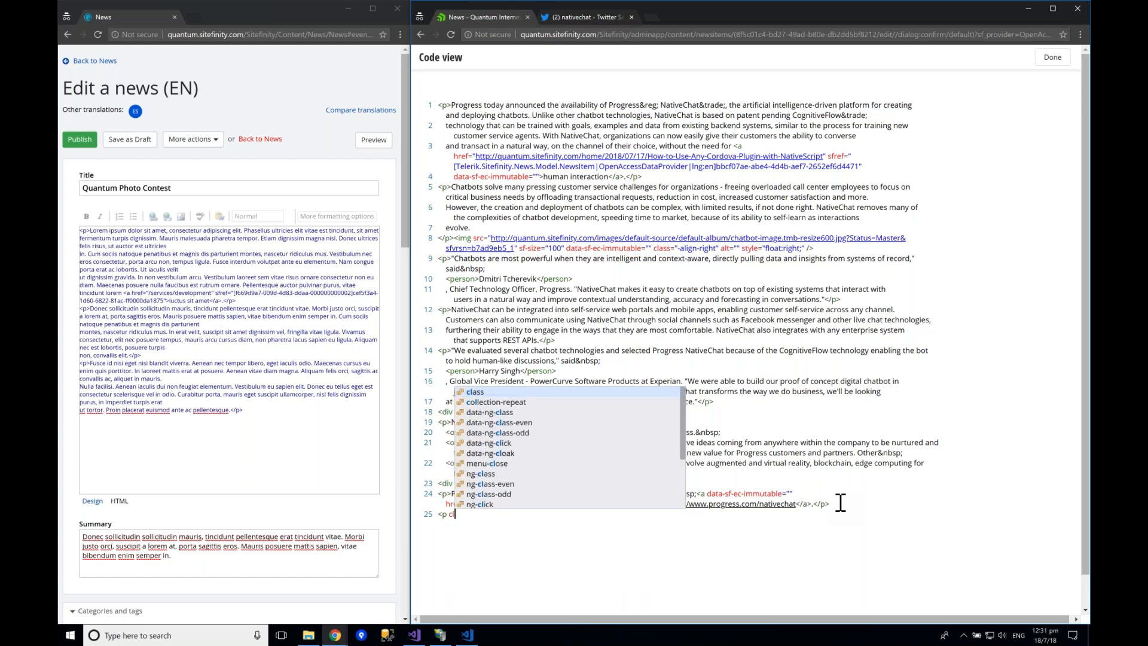
key("Return")
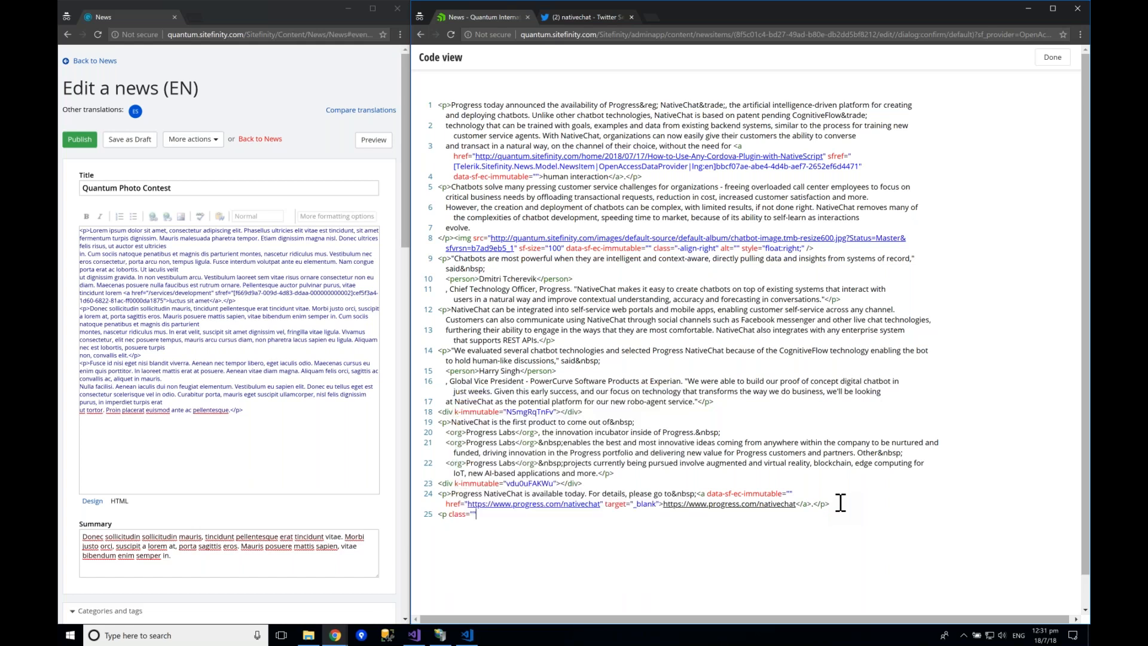
type("test\">test<")
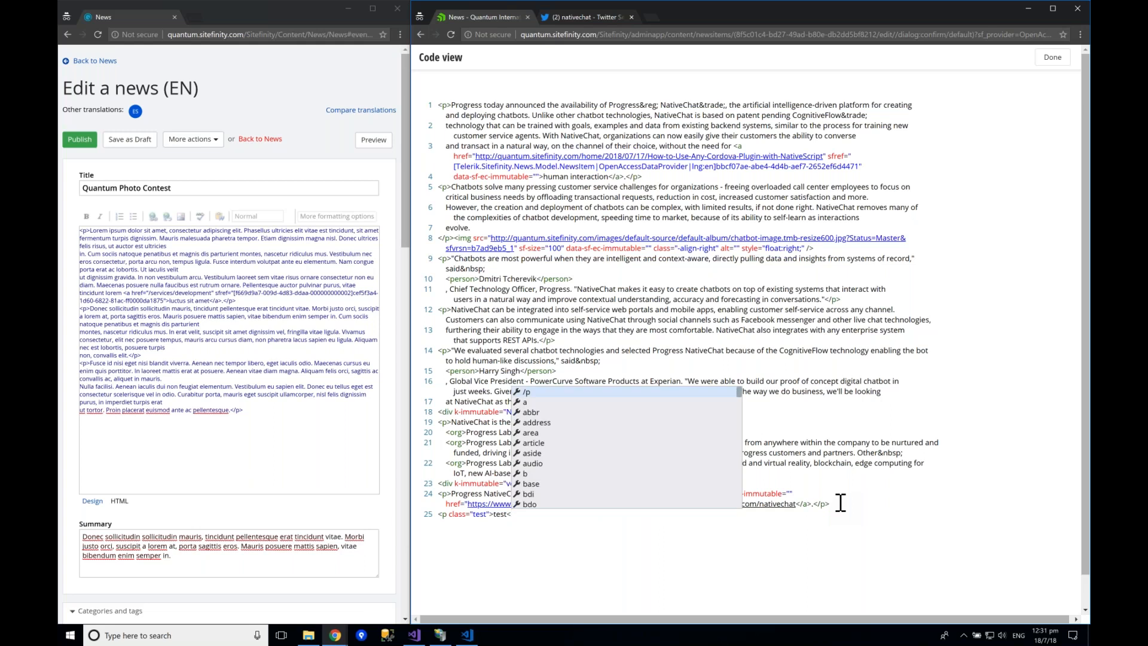
type("/")
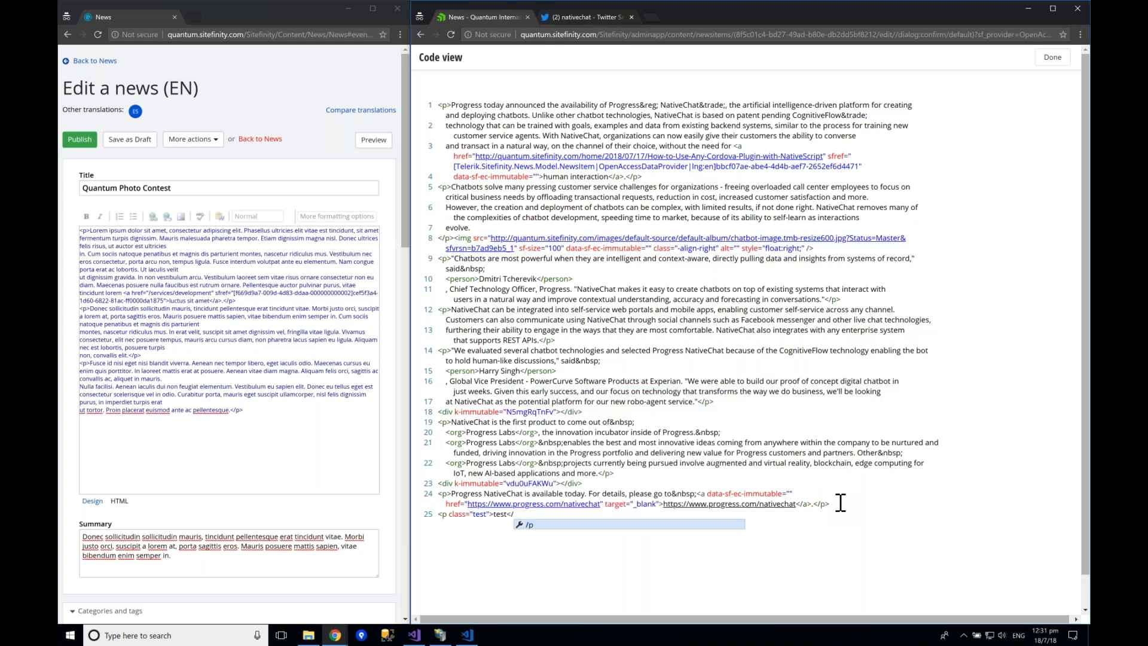
key("Return")
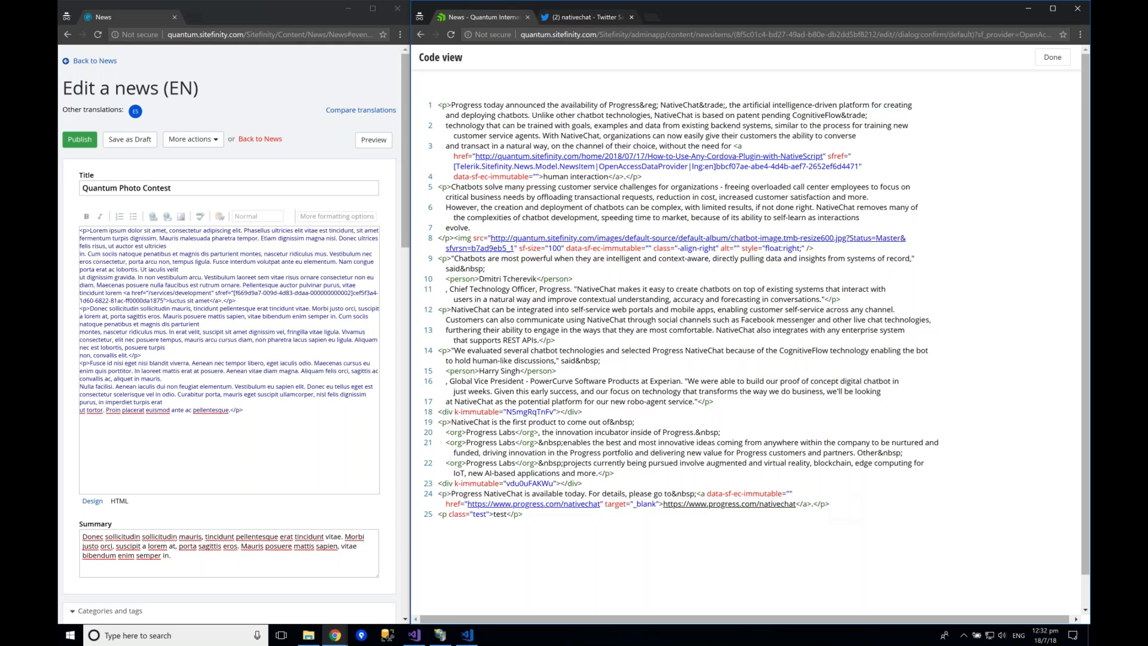
left_click(1052, 57)
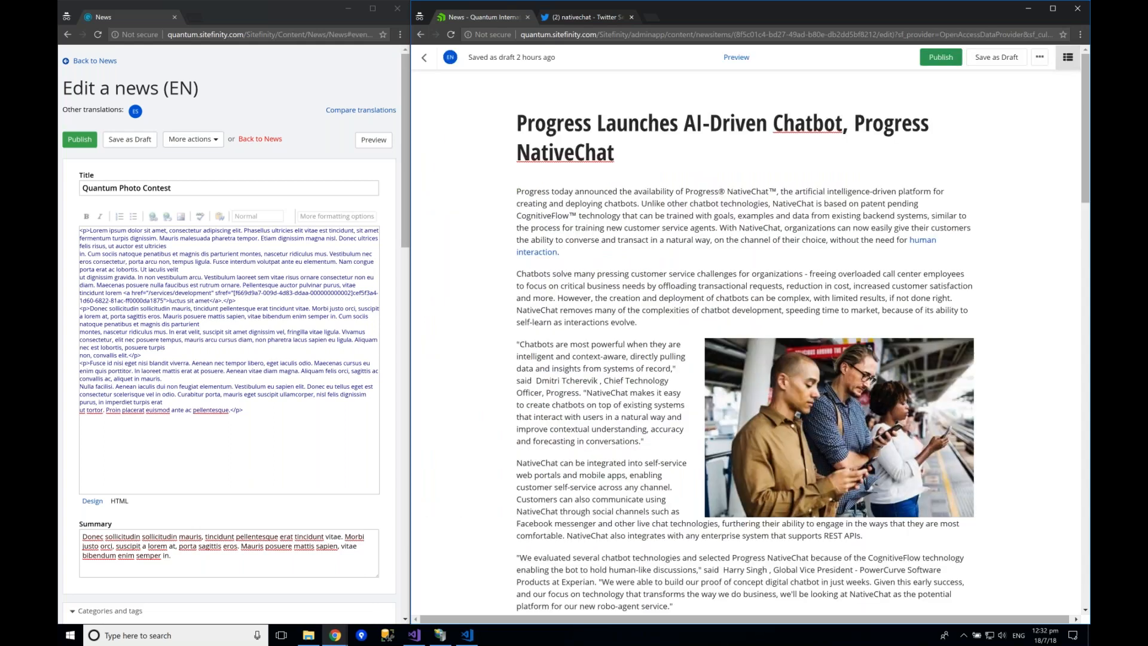
scroll(683, 170, "down", 10)
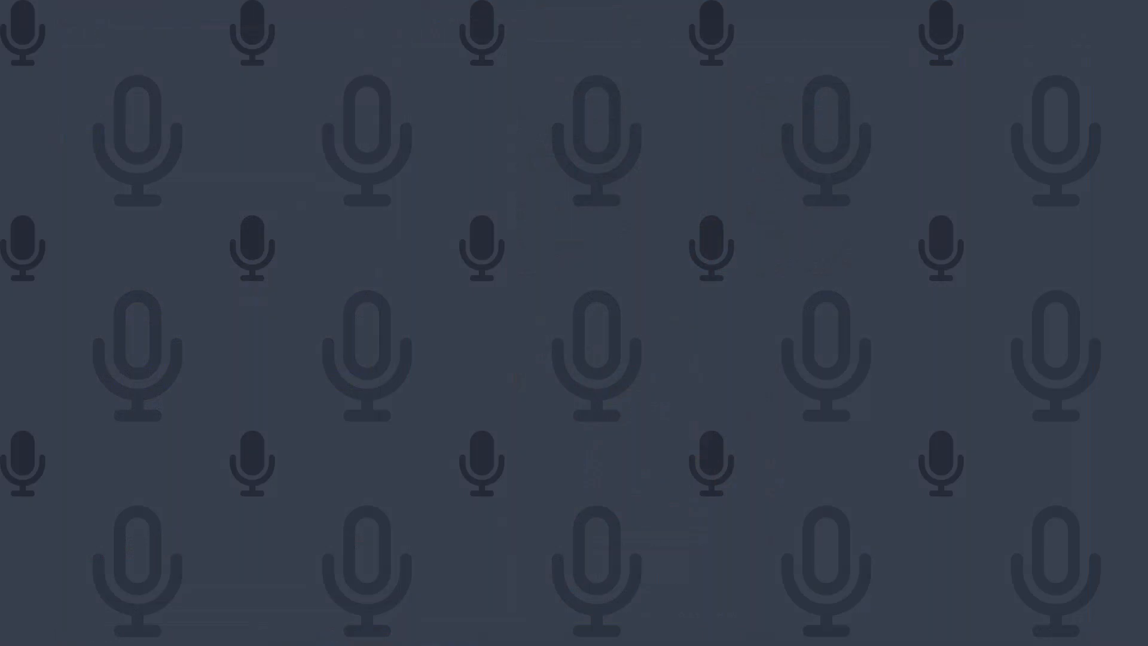